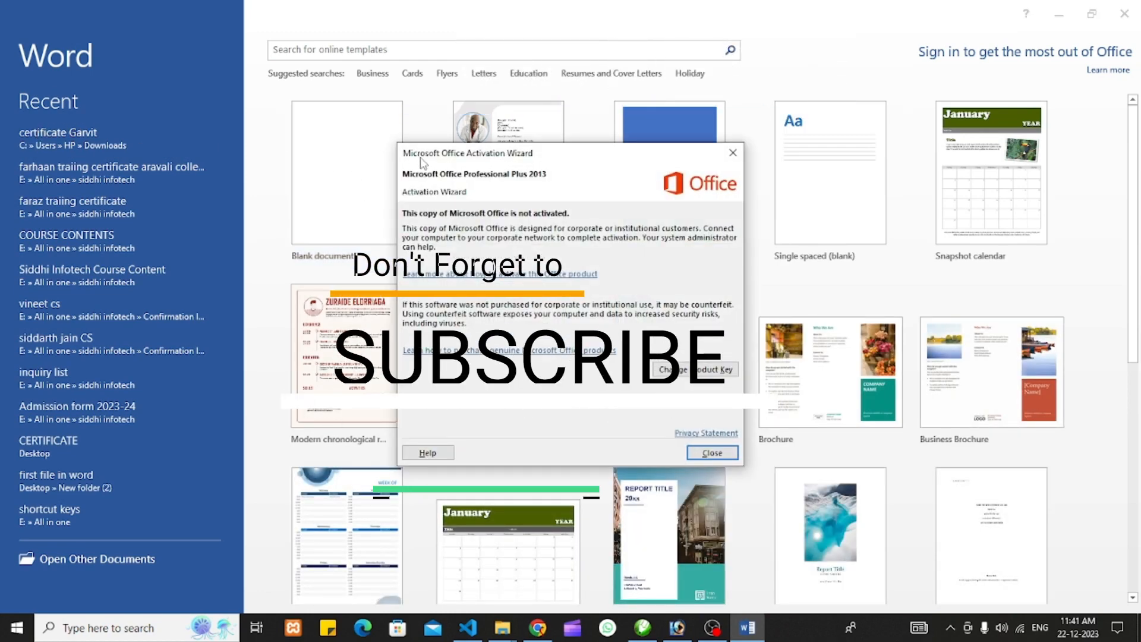
- Dismiss the activation notice and create a new document from the Blue spheres cover letter template
left_click(712, 453)
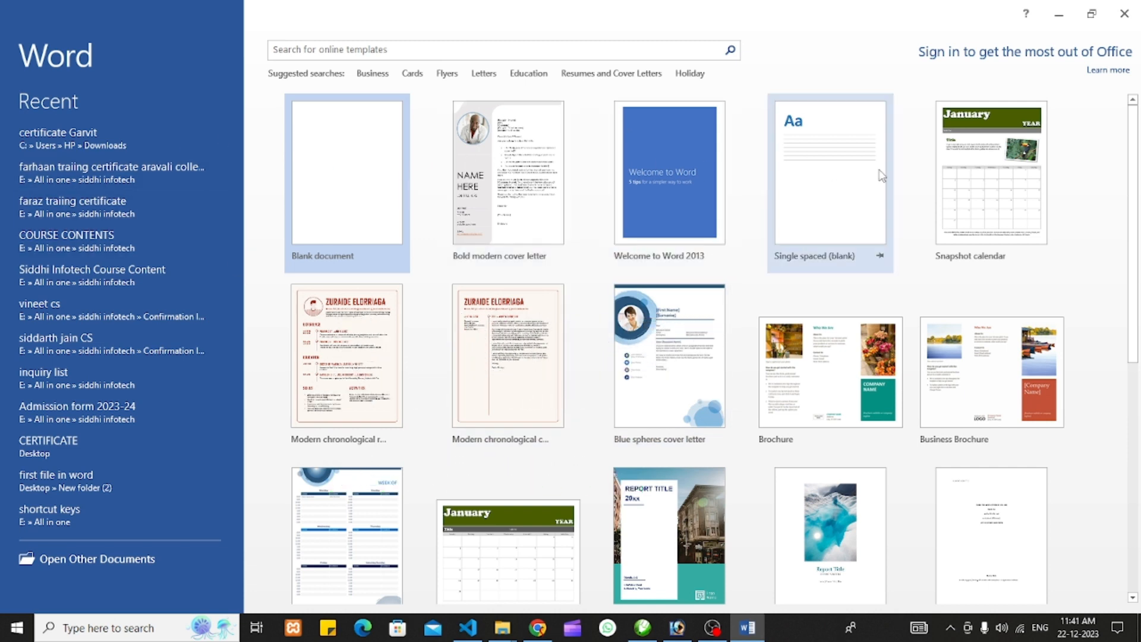
left_click(662, 355)
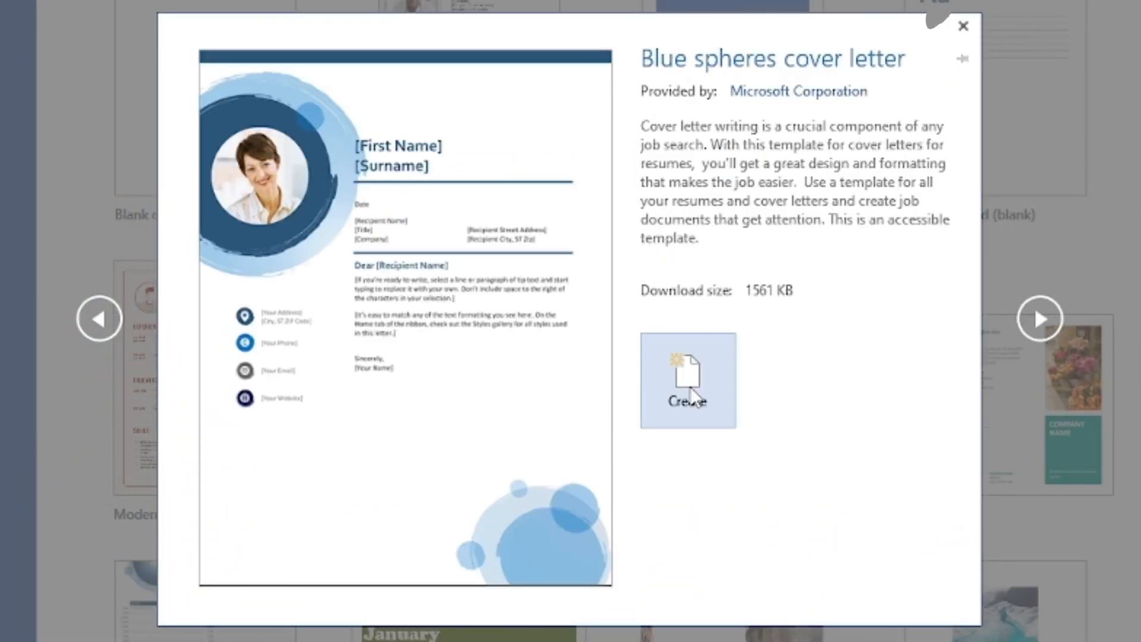
left_click(690, 392)
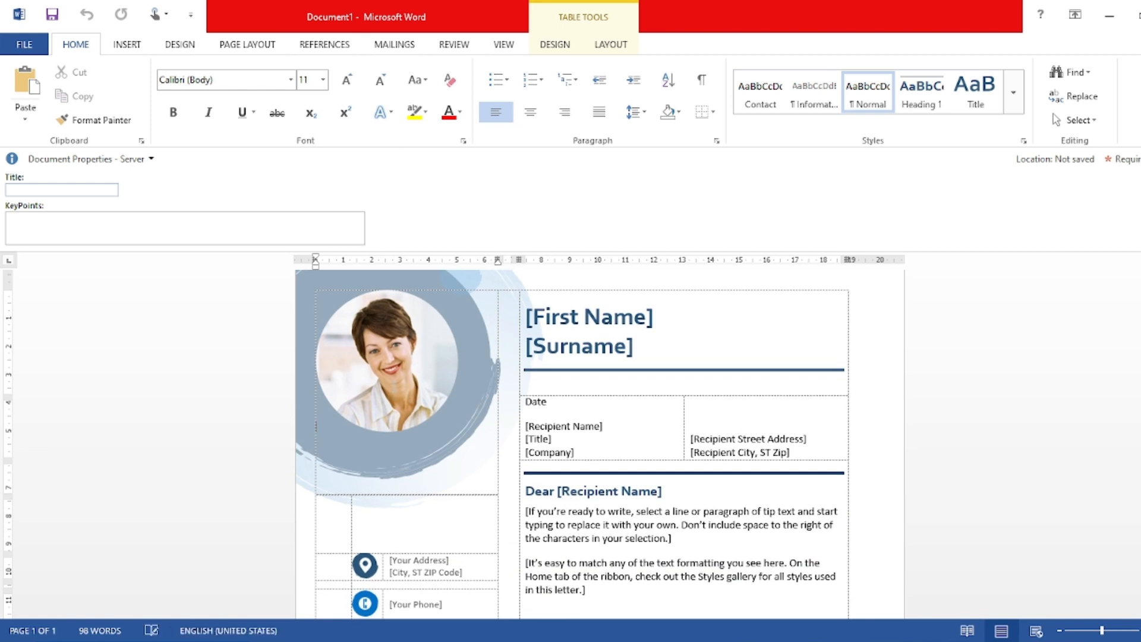
- Examine the cover letter template's layout and its placeholders for name, surname, date, recipient and contact details
scroll(496, 428, "down", 2)
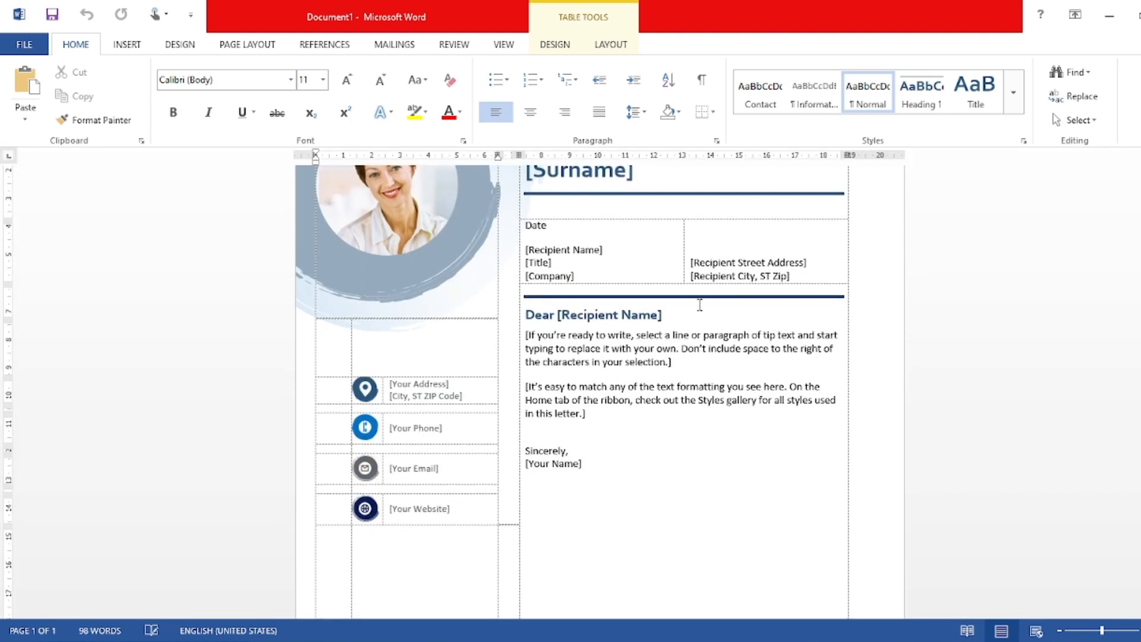
scroll(689, 307, "up", 2)
left_click(540, 322)
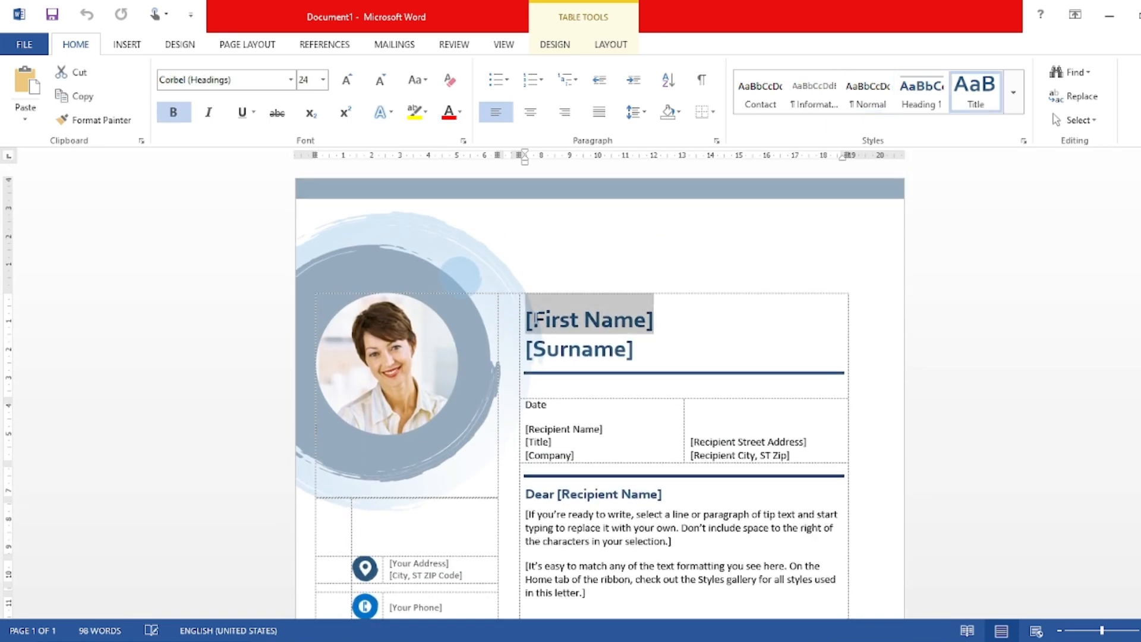
left_click(541, 350)
left_click(554, 407)
scroll(570, 440, "down", 8)
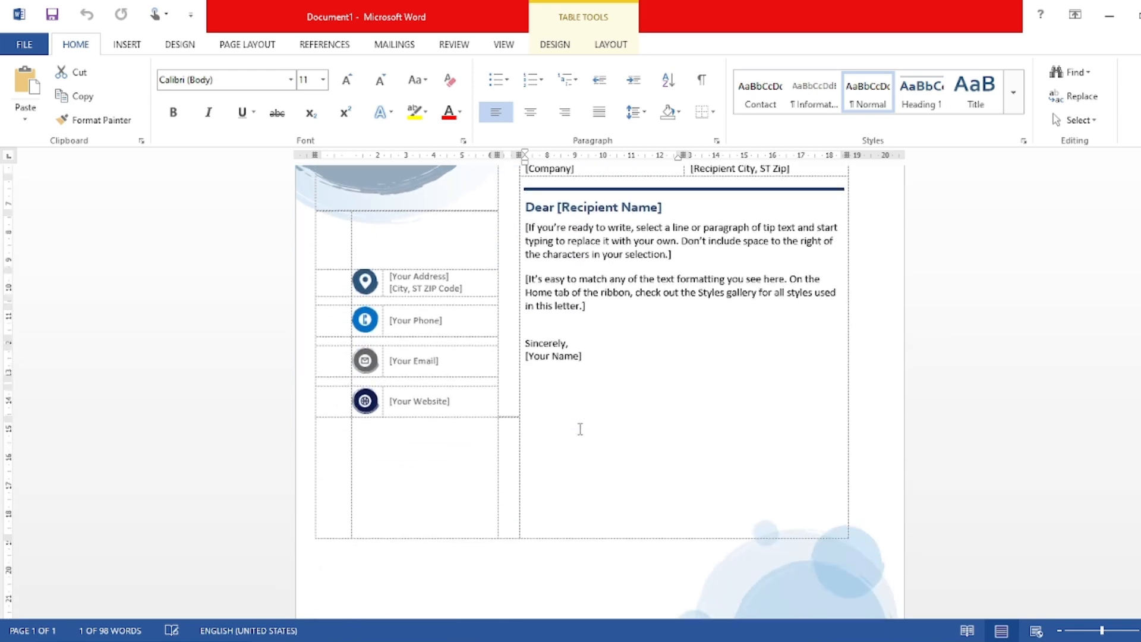
scroll(580, 429, "up", 5)
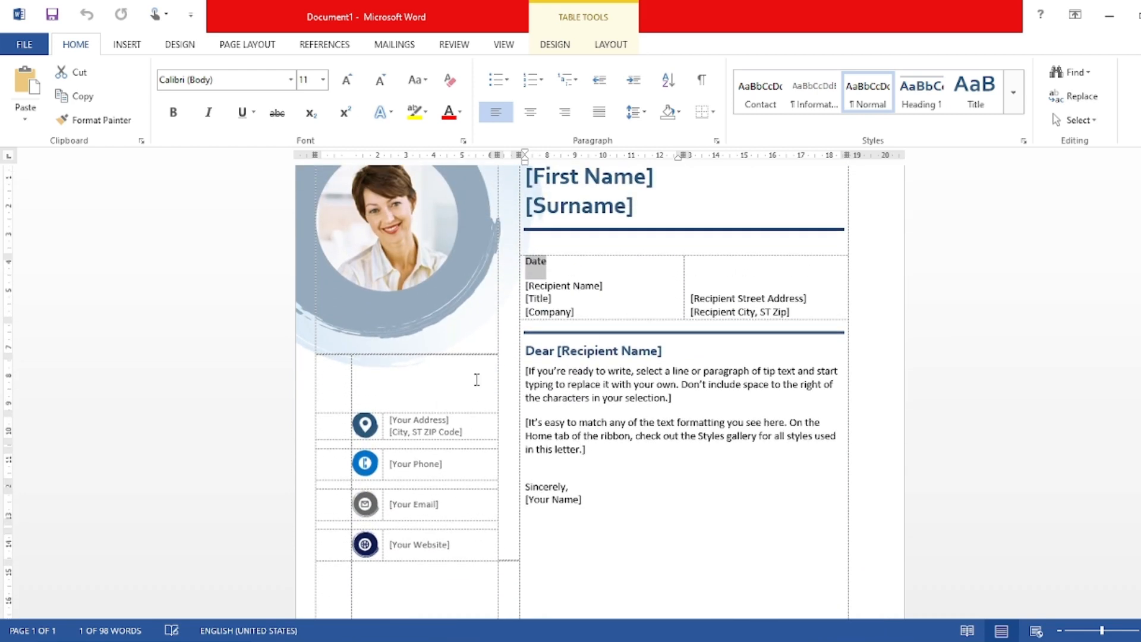
scroll(617, 385, "up", 3)
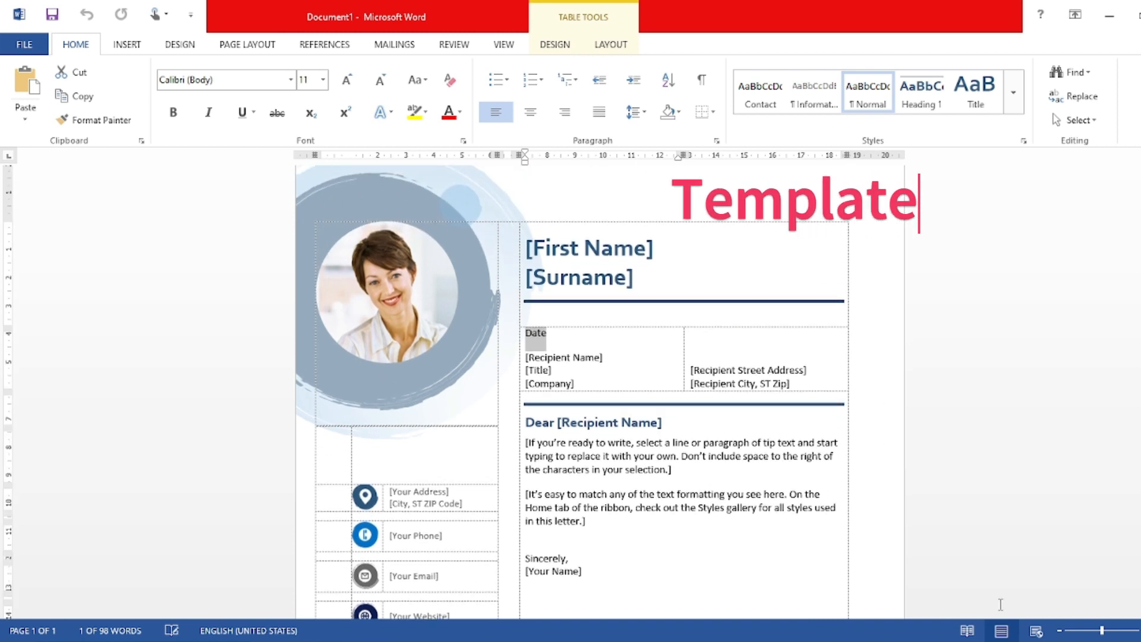
scroll(947, 600, "up", 3)
scroll(947, 597, "down", 13)
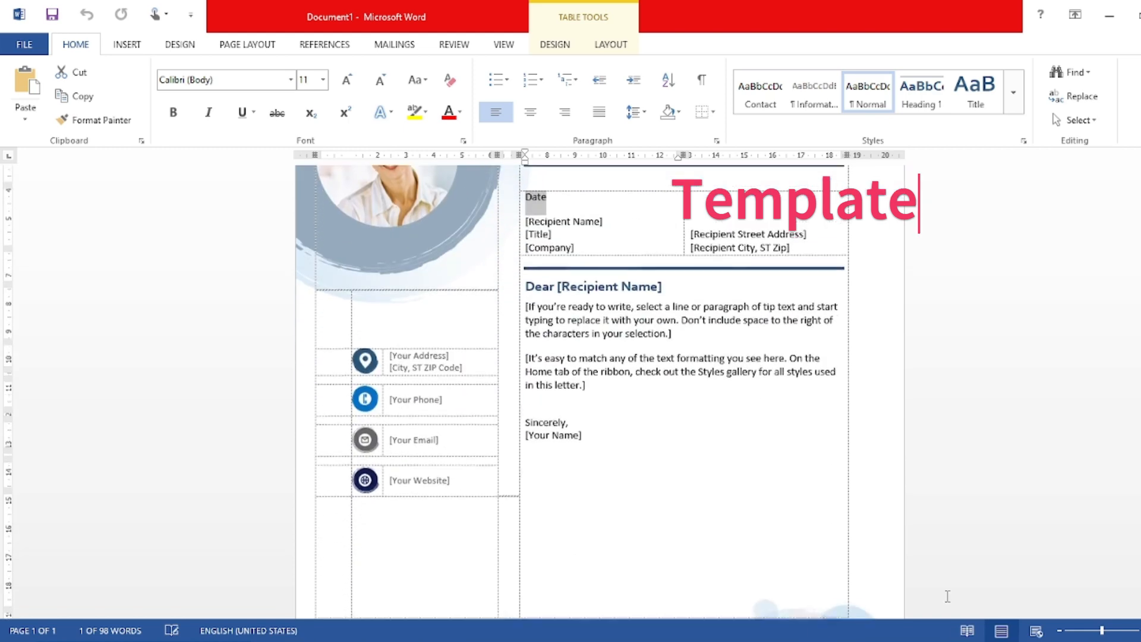
scroll(947, 596, "up", 7)
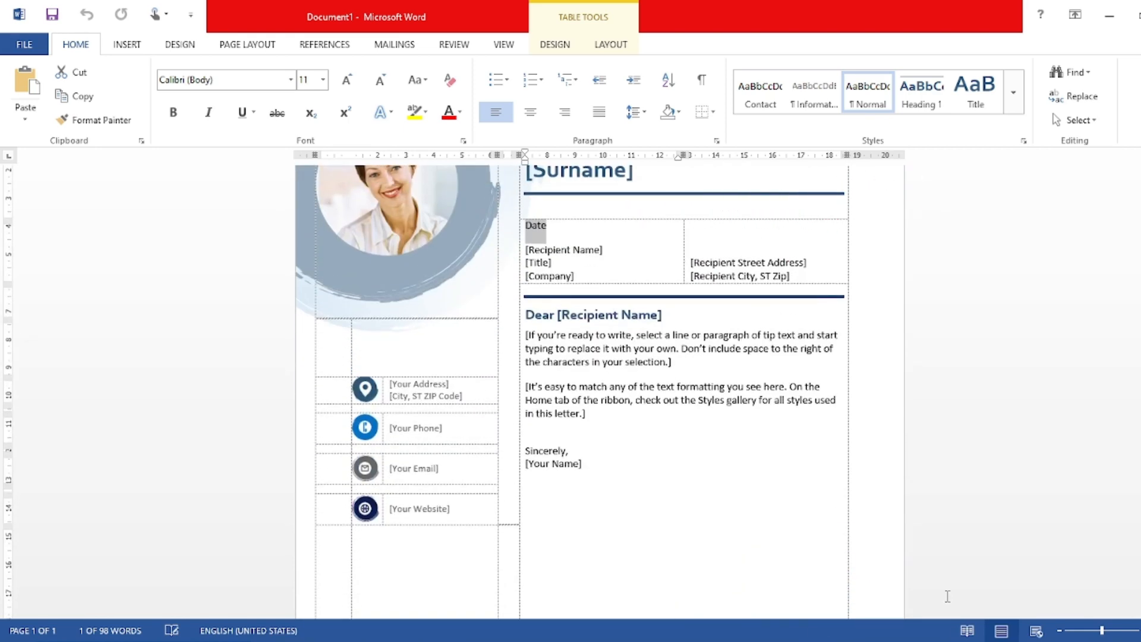
- Delete all the placeholder content from the body of the cover letter
key("ctrl+a")
key("Delete")
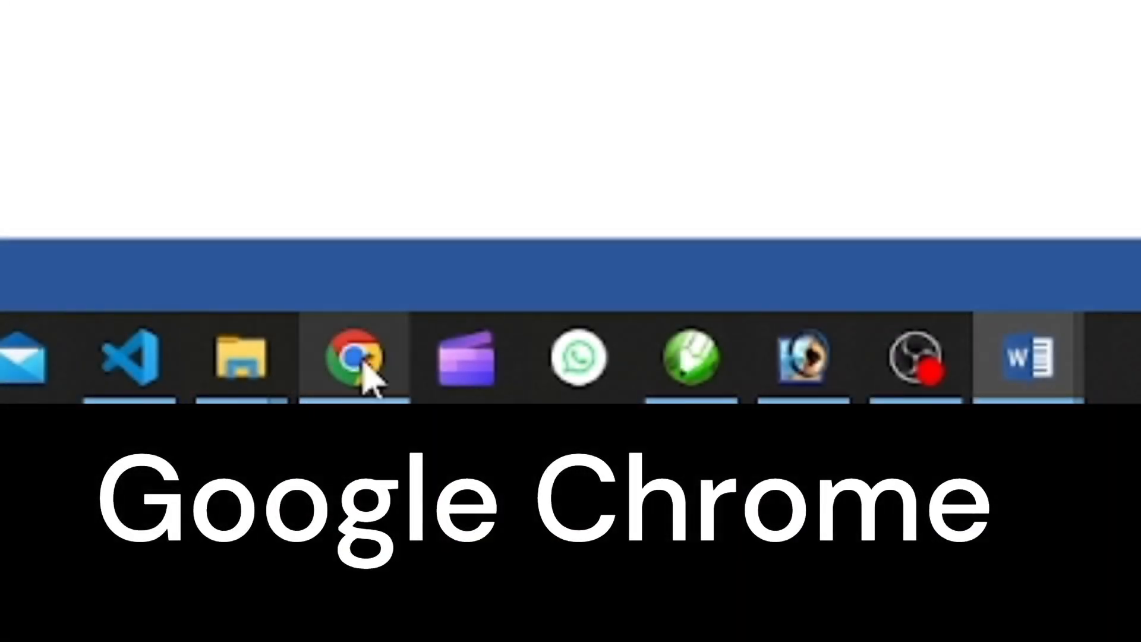
- Switch to Google Chrome and open the ChatGPT site in the current tab
left_click(351, 357)
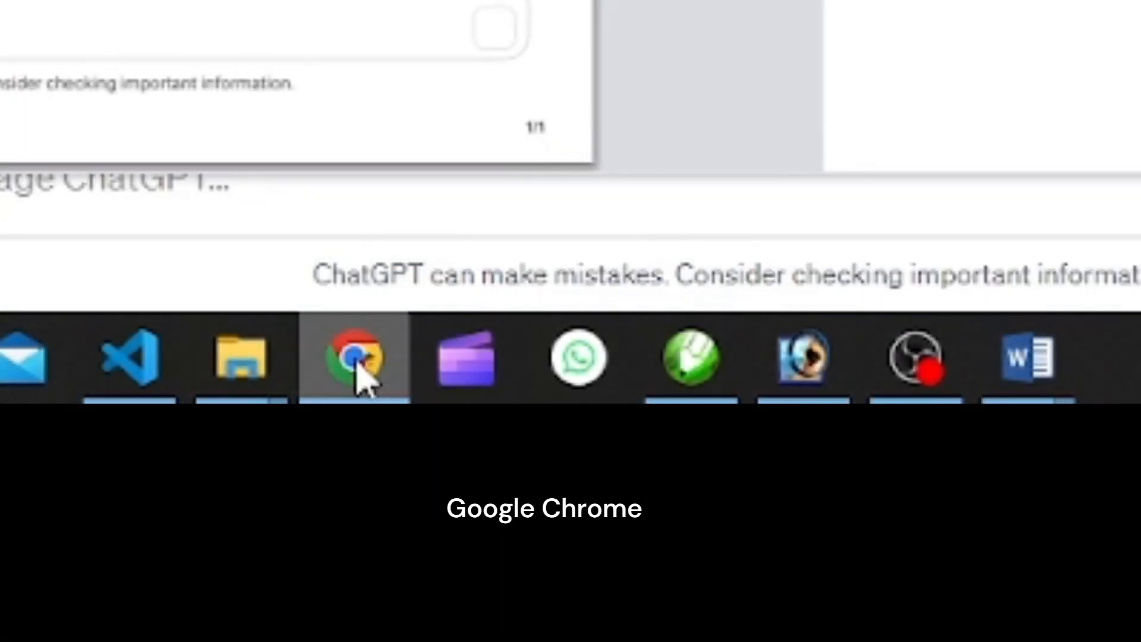
left_click(336, 45)
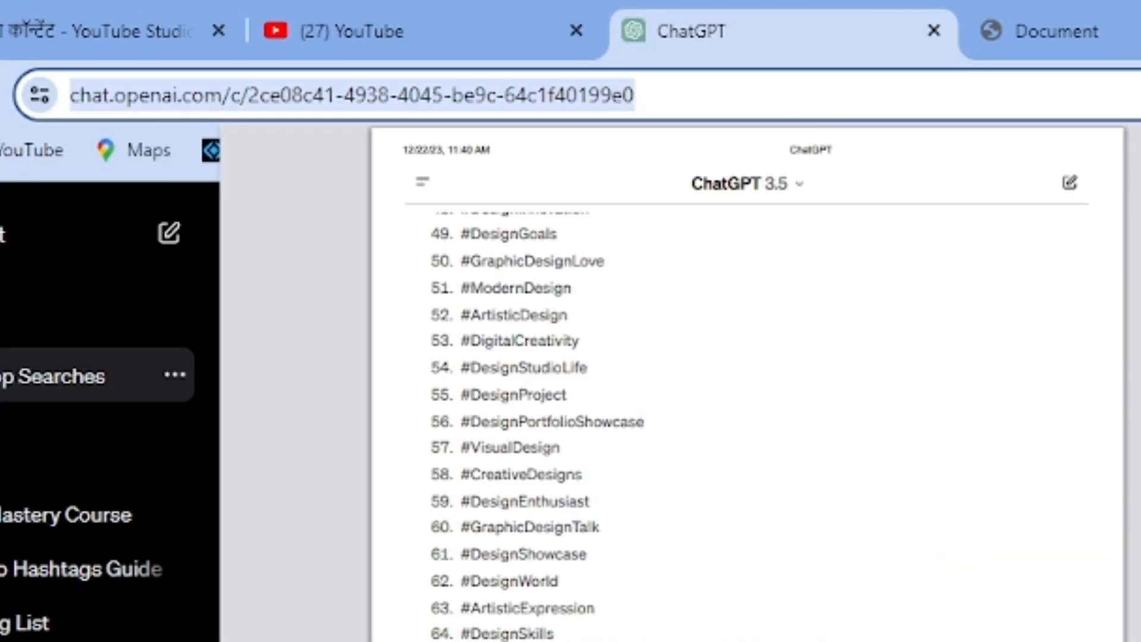
type("chatg")
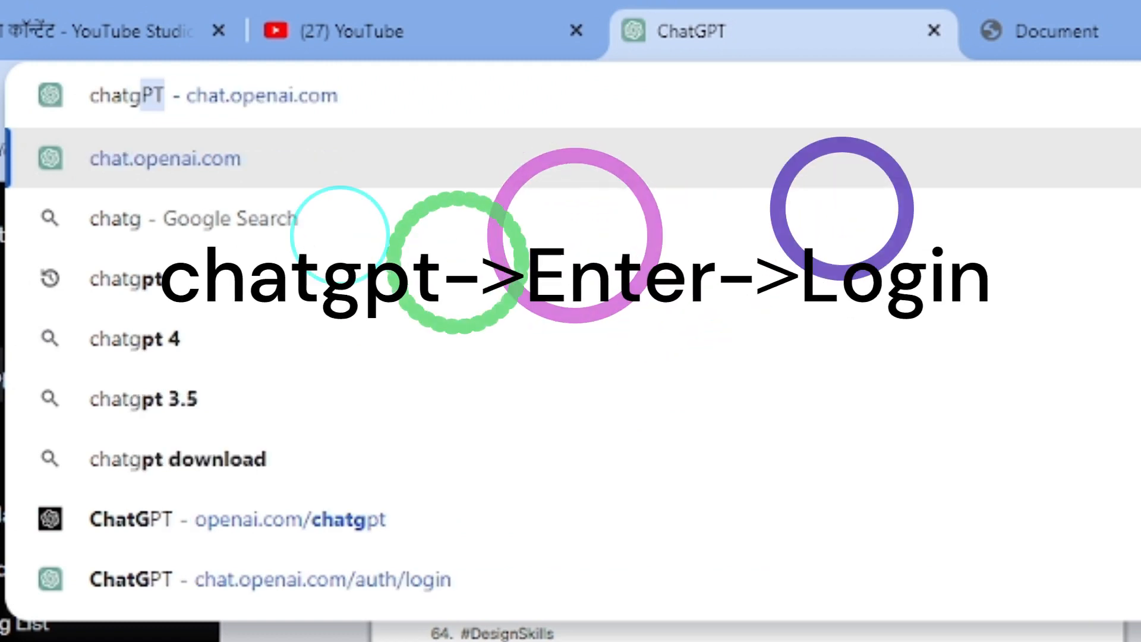
type("pt")
key("Return")
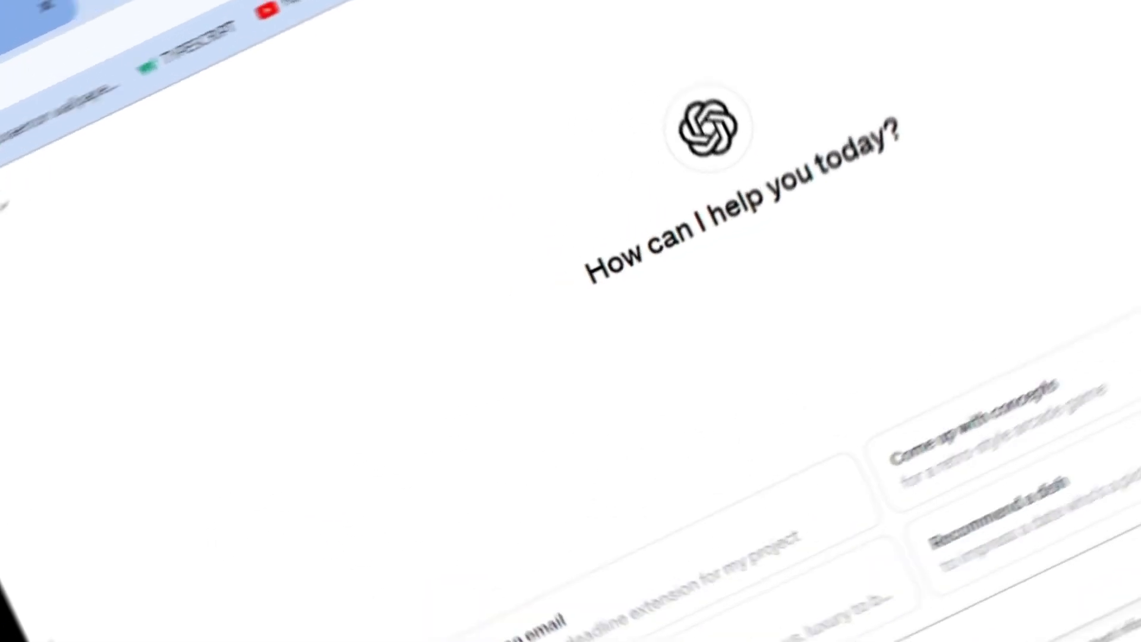
- Send ChatGPT the prompt: write a poem on "chaild and mother in 10 line "
type("write ")
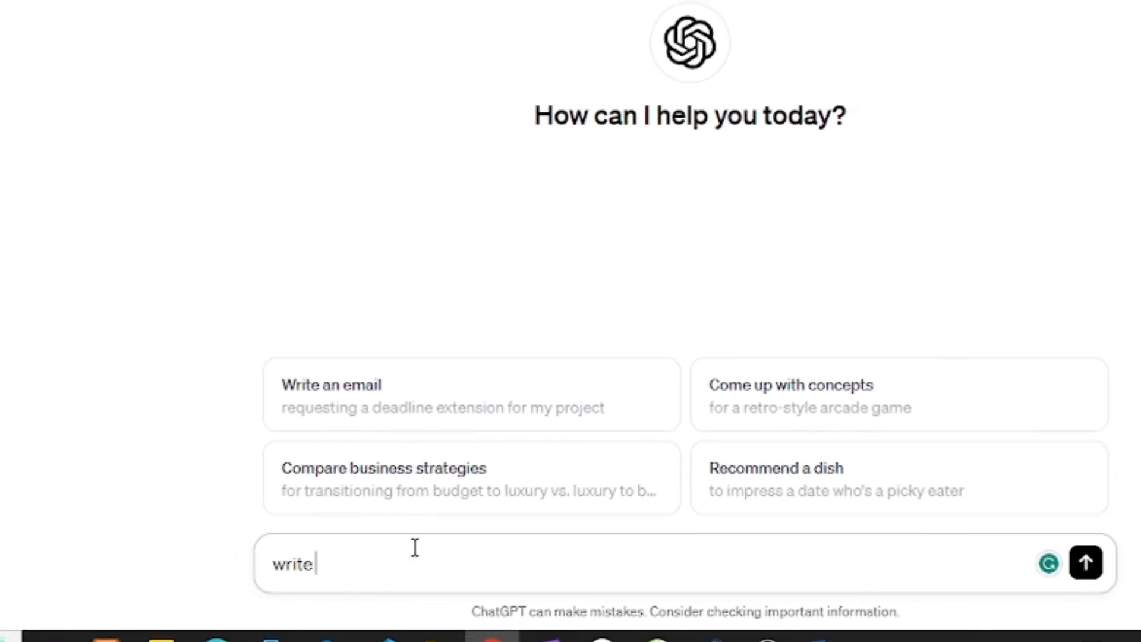
type("a poem on")
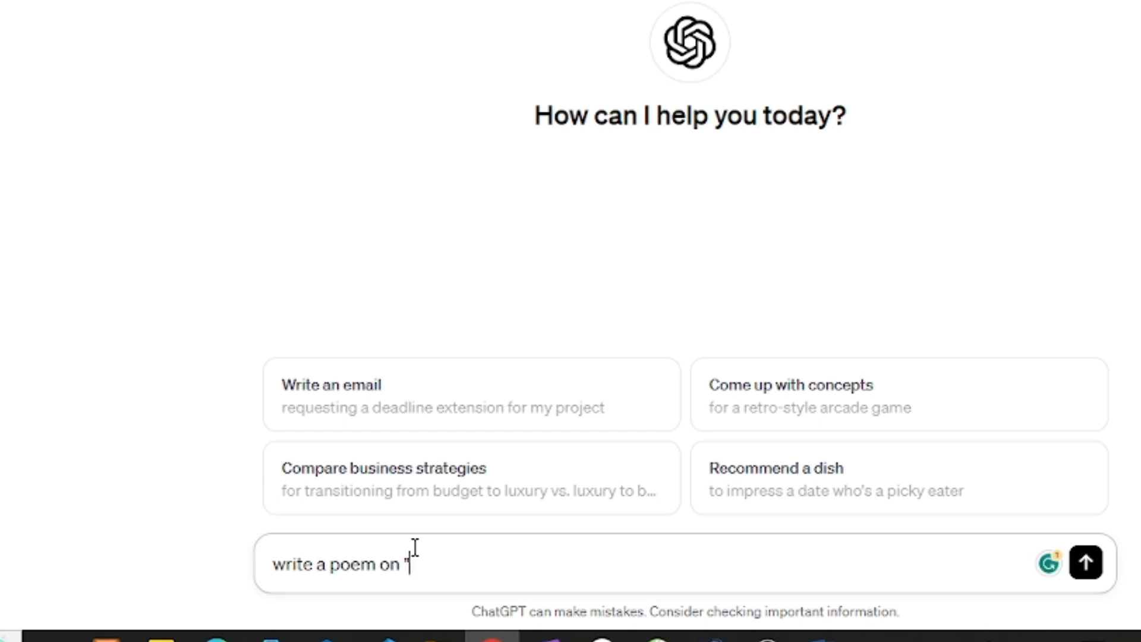
type("anf ")
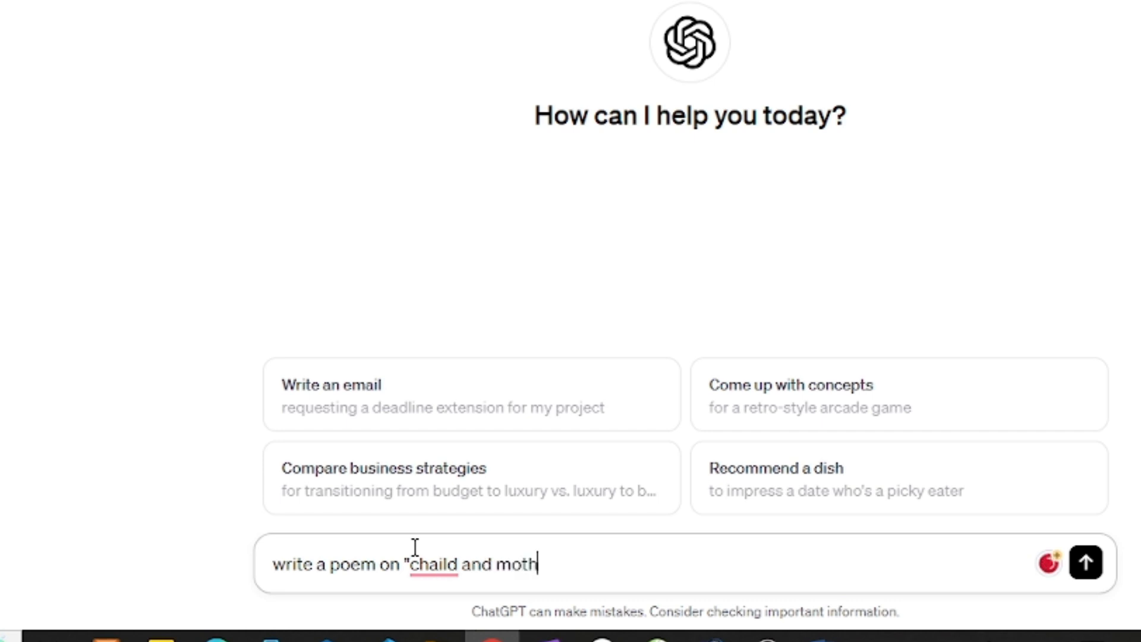
type("er in 10")
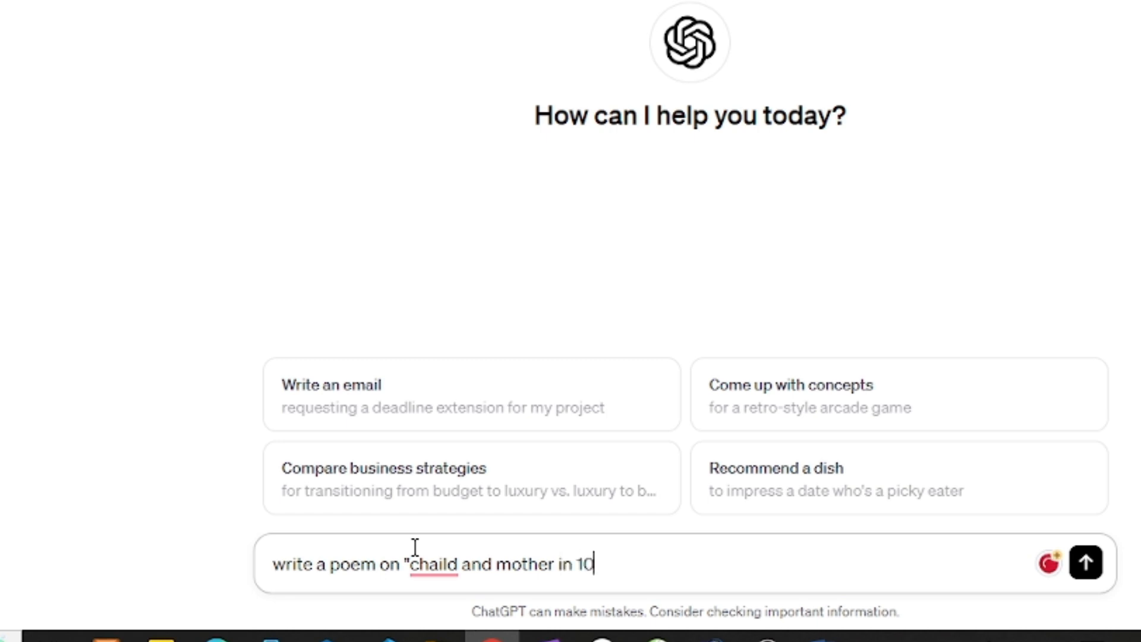
type(" line")
key("Return")
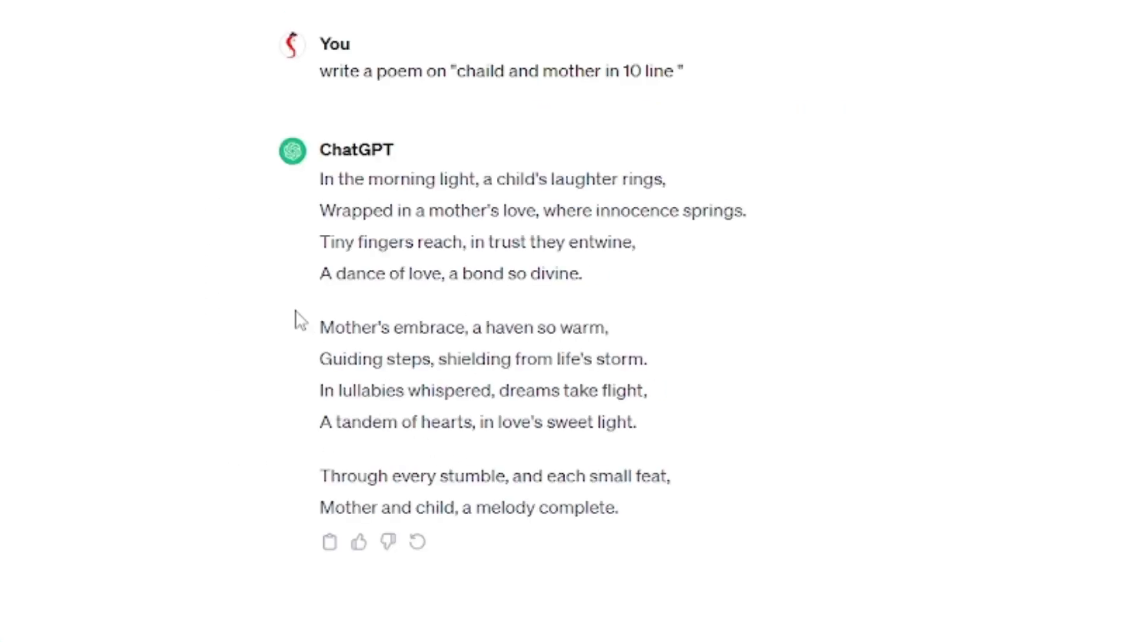
left_click_drag(296, 318, 484, 390)
left_click(535, 468)
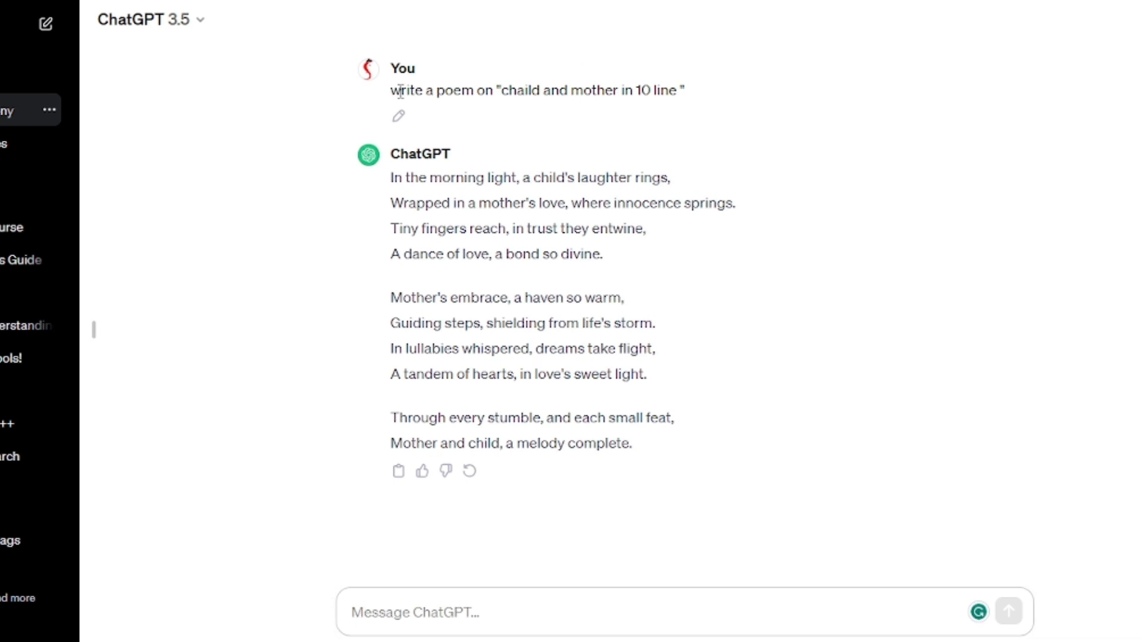
- Copy the earlier poem prompt into a new message, append "in hindi" and send it
left_click_drag(391, 90, 689, 95)
right_click(650, 83)
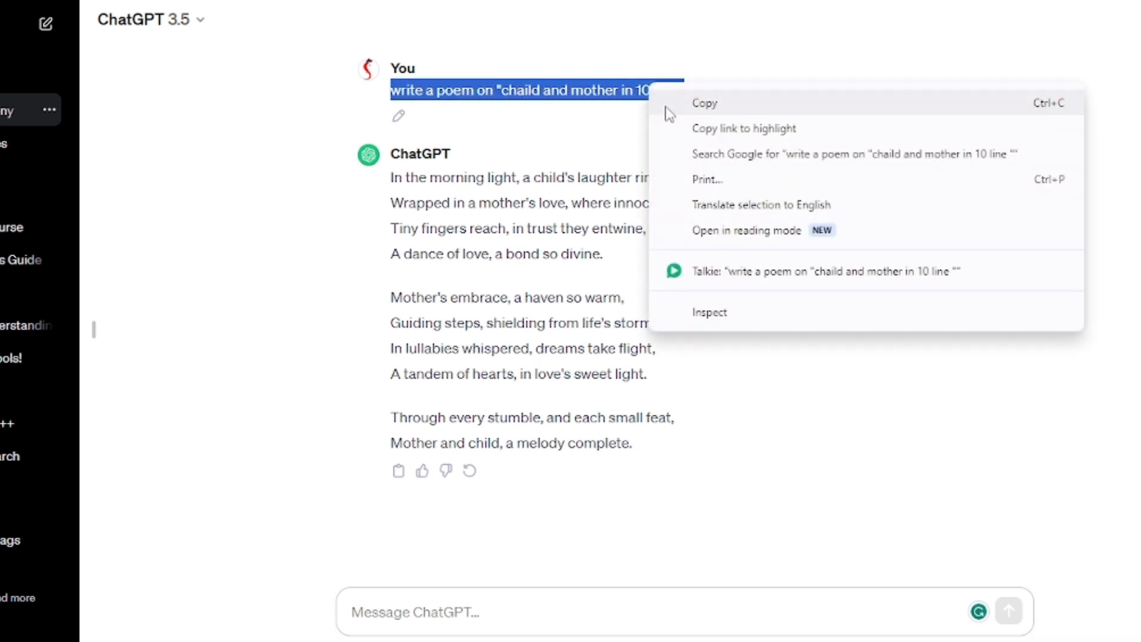
left_click(726, 107)
left_click(499, 619)
right_click(499, 620)
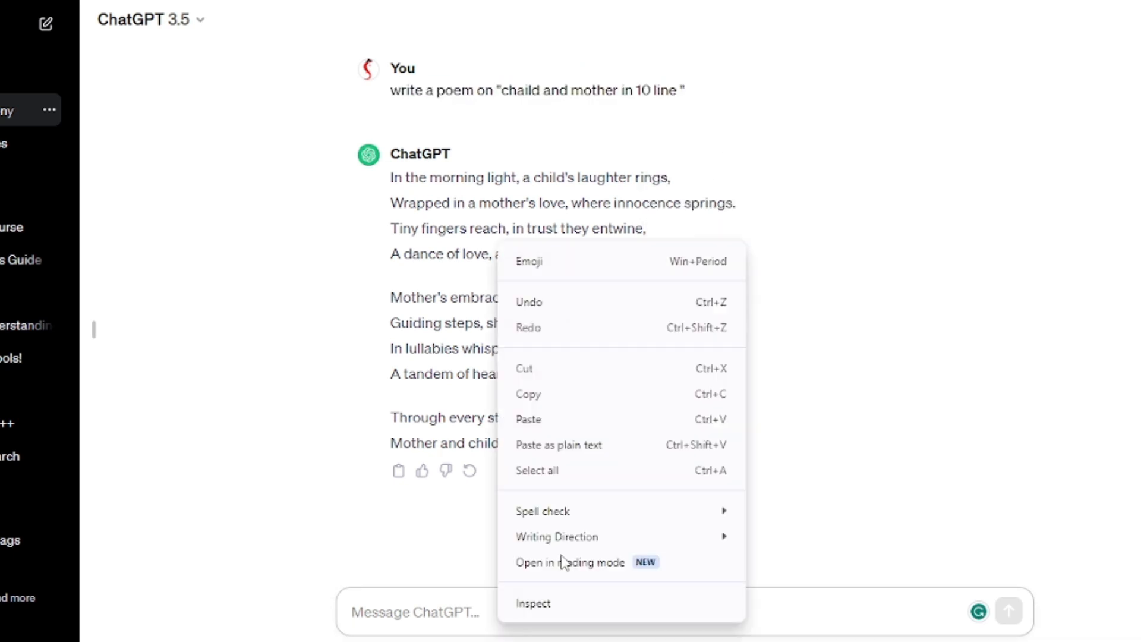
left_click(528, 419)
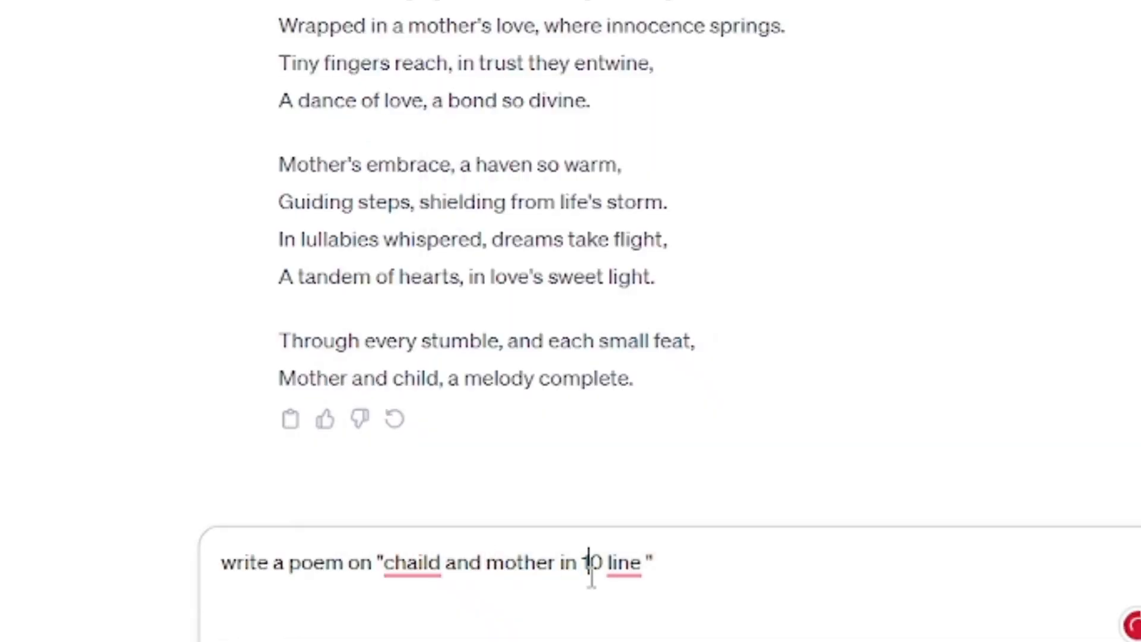
left_click(664, 562)
type("in hindi")
key("Return")
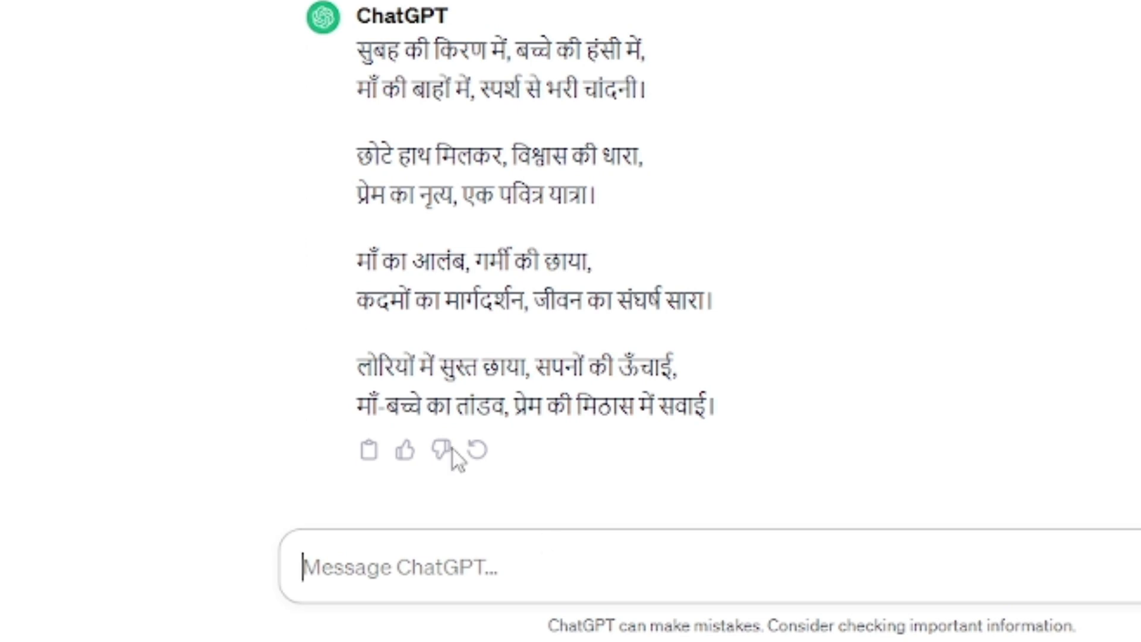
left_click_drag(357, 47, 614, 302)
left_click(711, 367)
- Request a further Hindi poem by sending the message "make another"
left_click(490, 569)
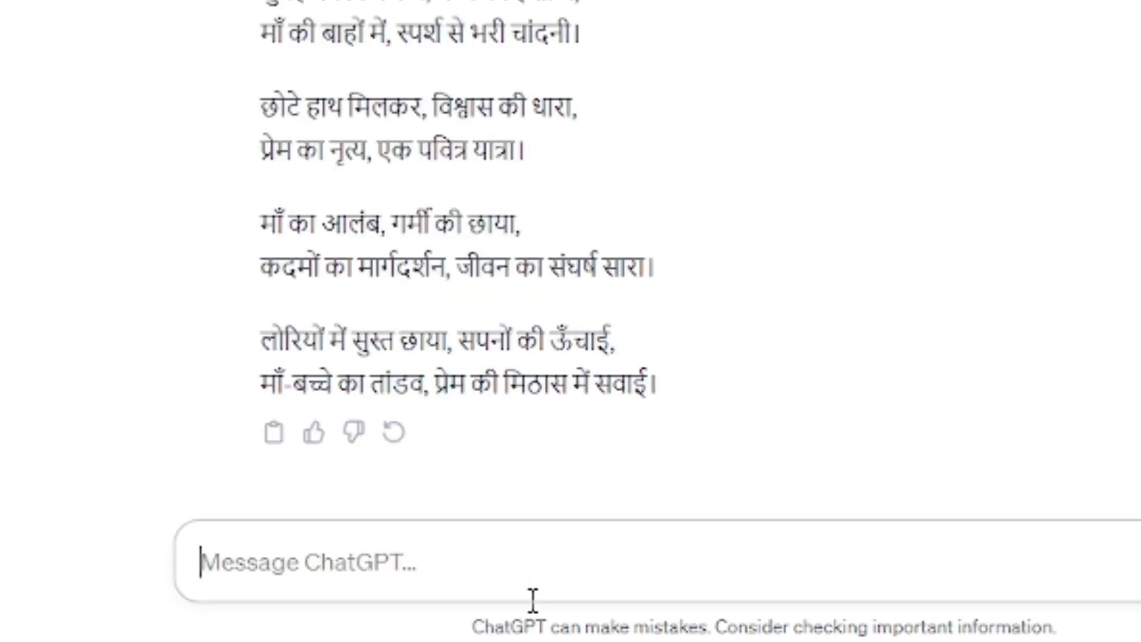
type("make anothe")
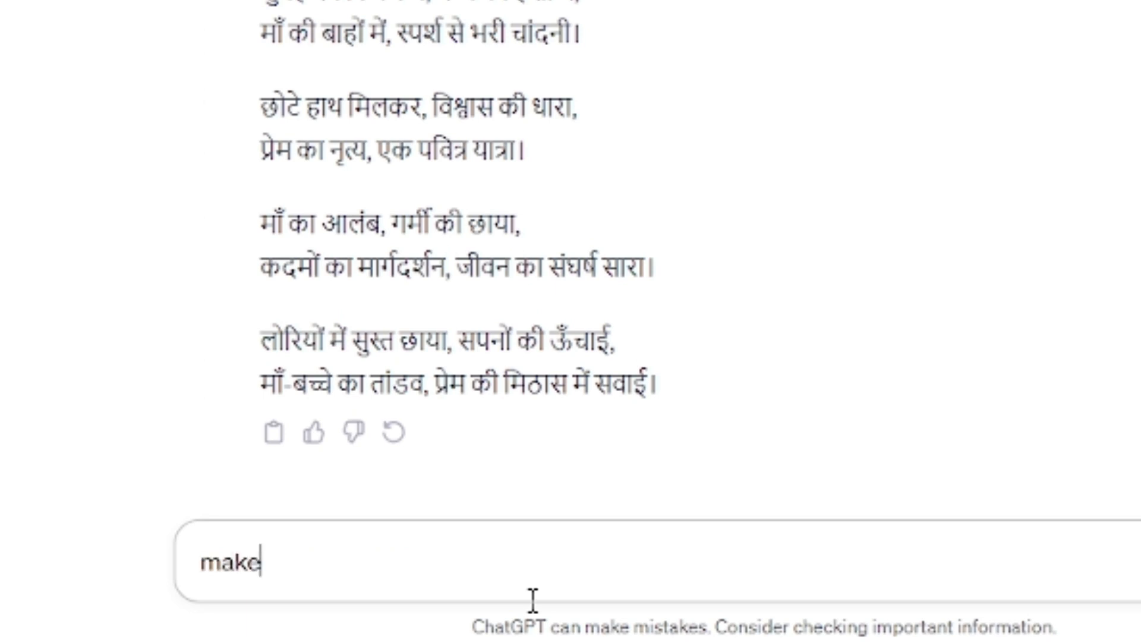
type("r")
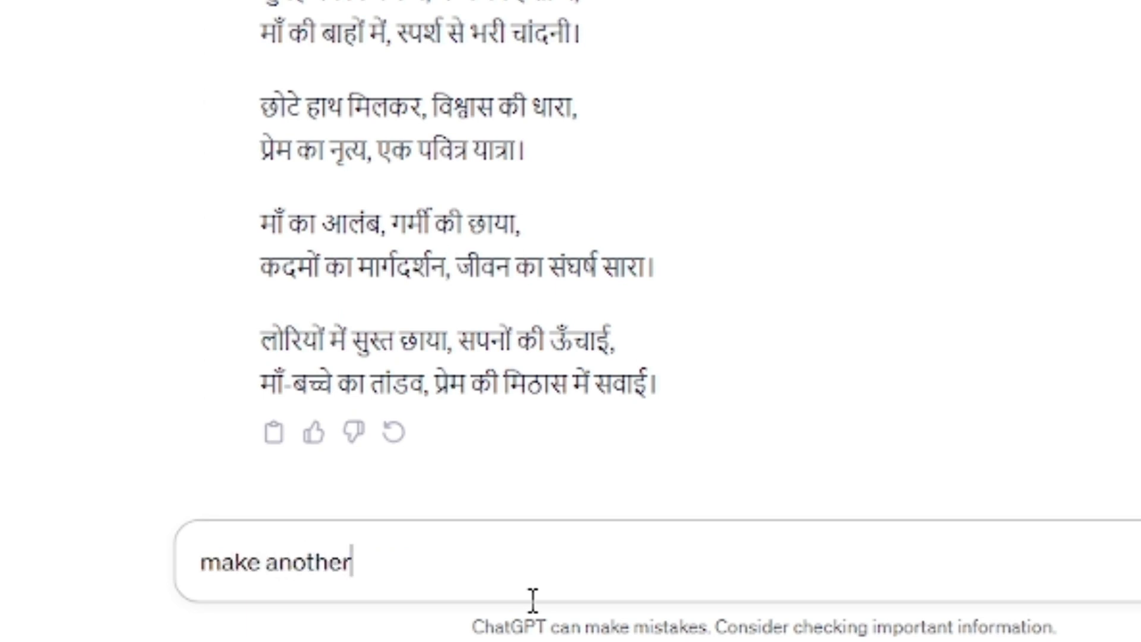
key("Return")
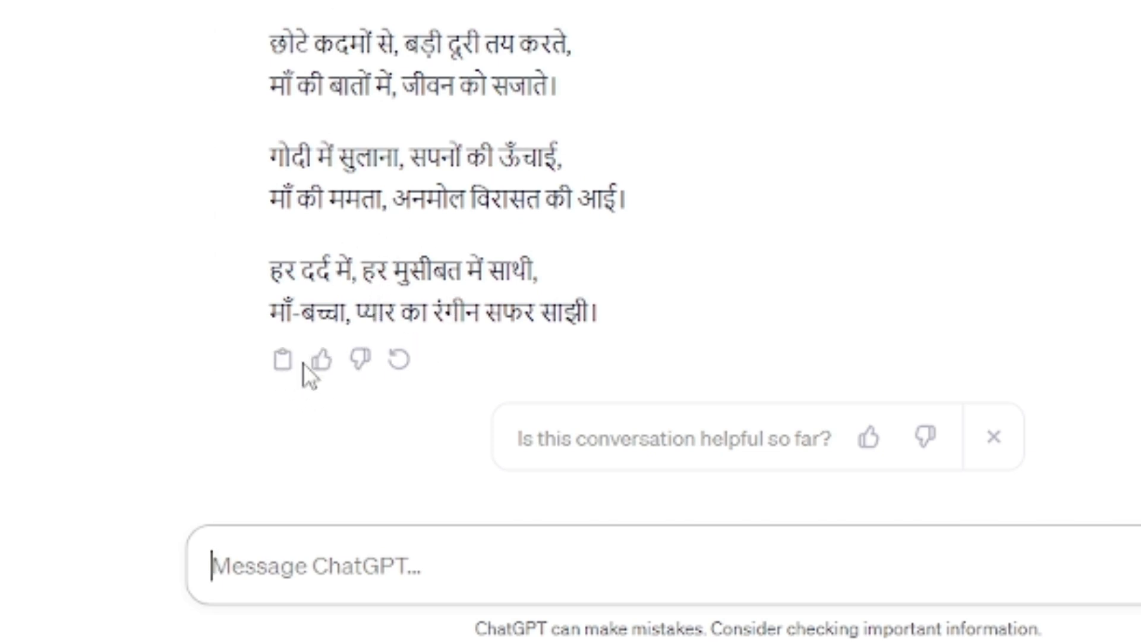
- Copy the newest Hindi poem and paste it into the blank Document2 in Microsoft Word
left_click(282, 363)
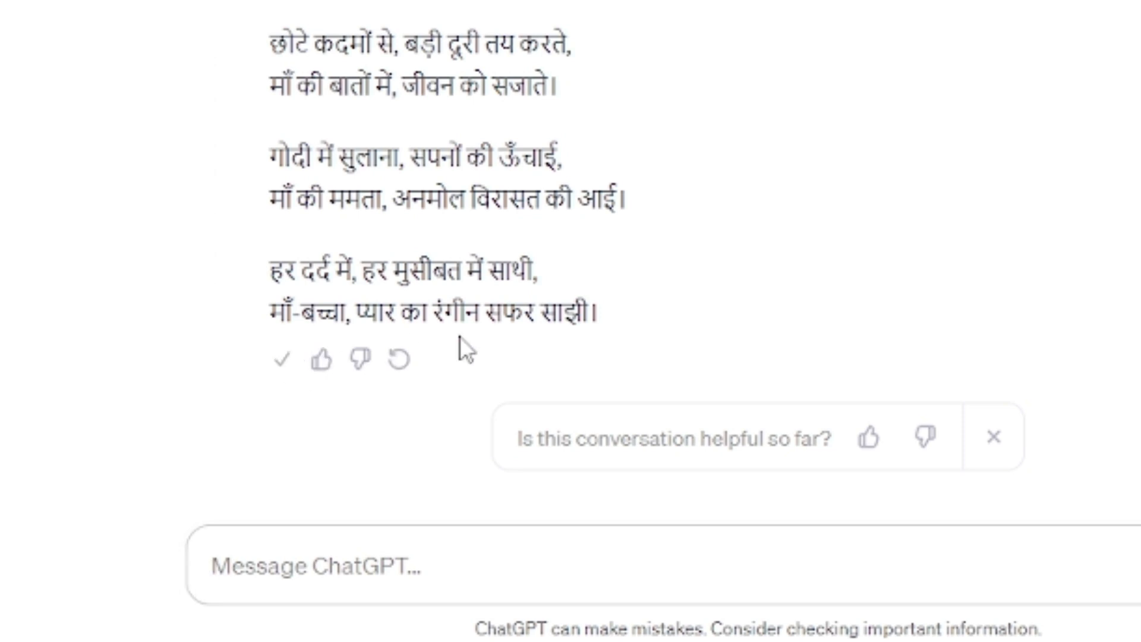
mouse_move(1028, 618)
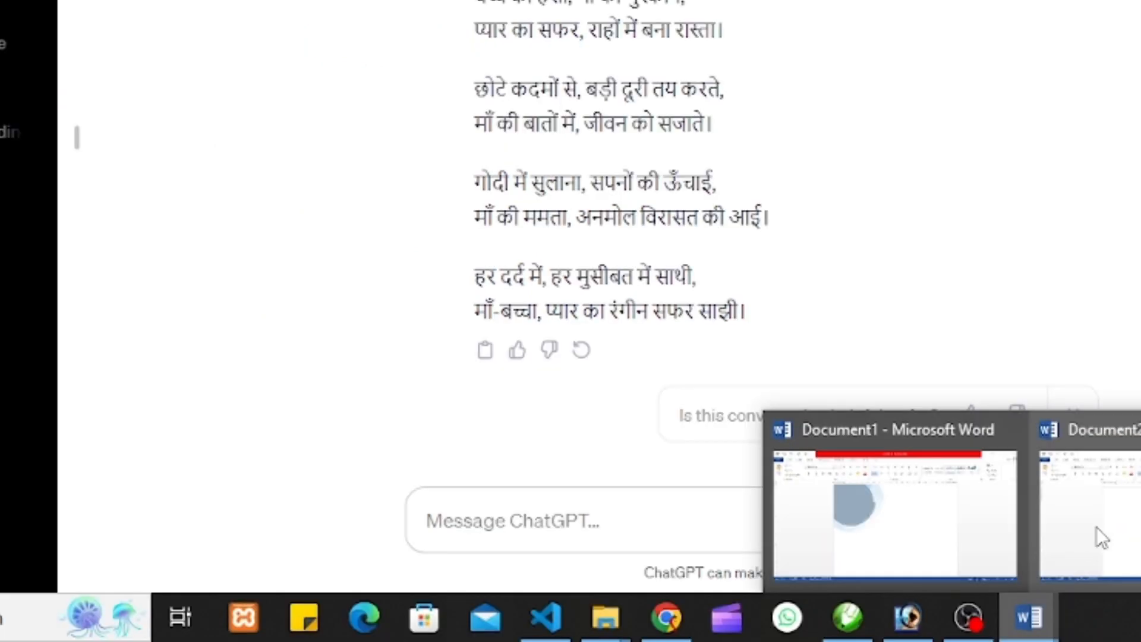
left_click(1096, 526)
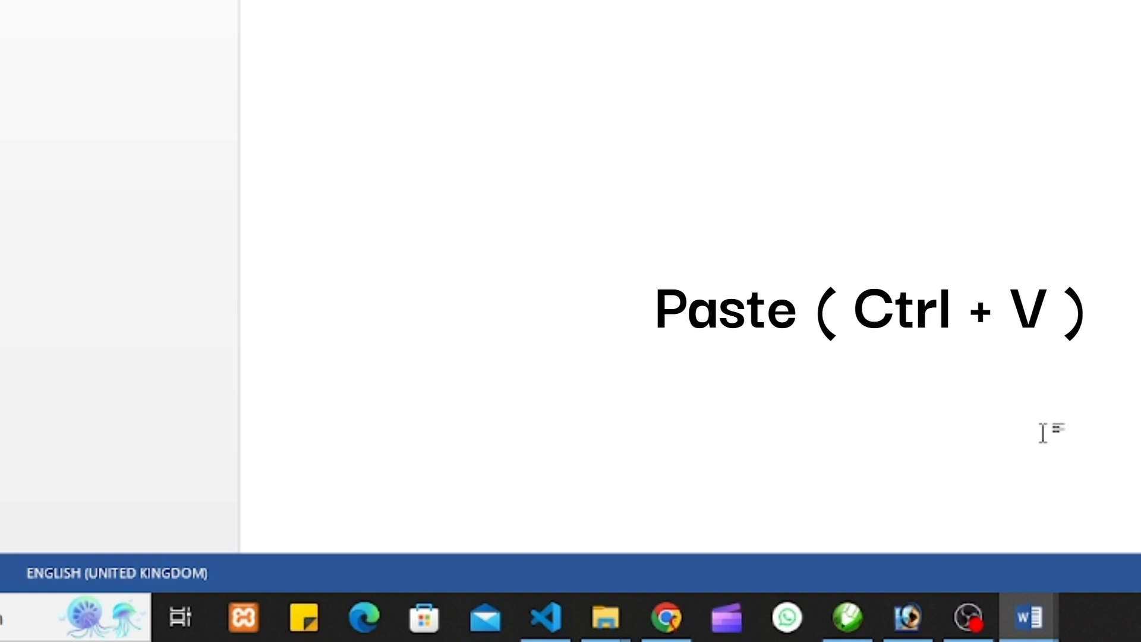
key("ctrl+v")
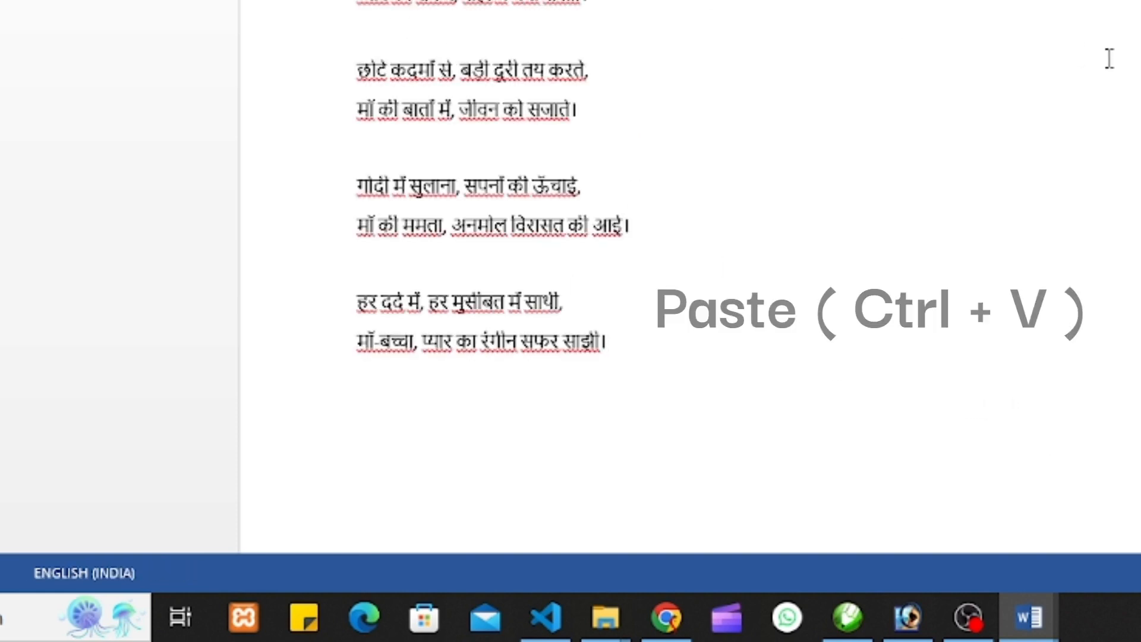
scroll(1108, 56, "up", 2)
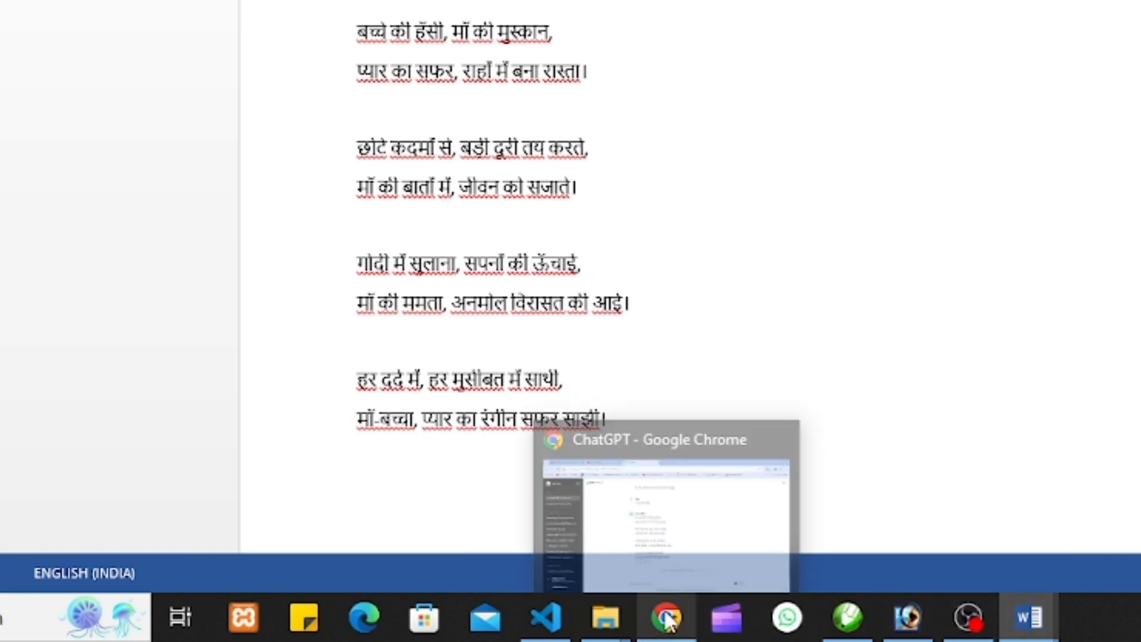
mouse_move(928, 621)
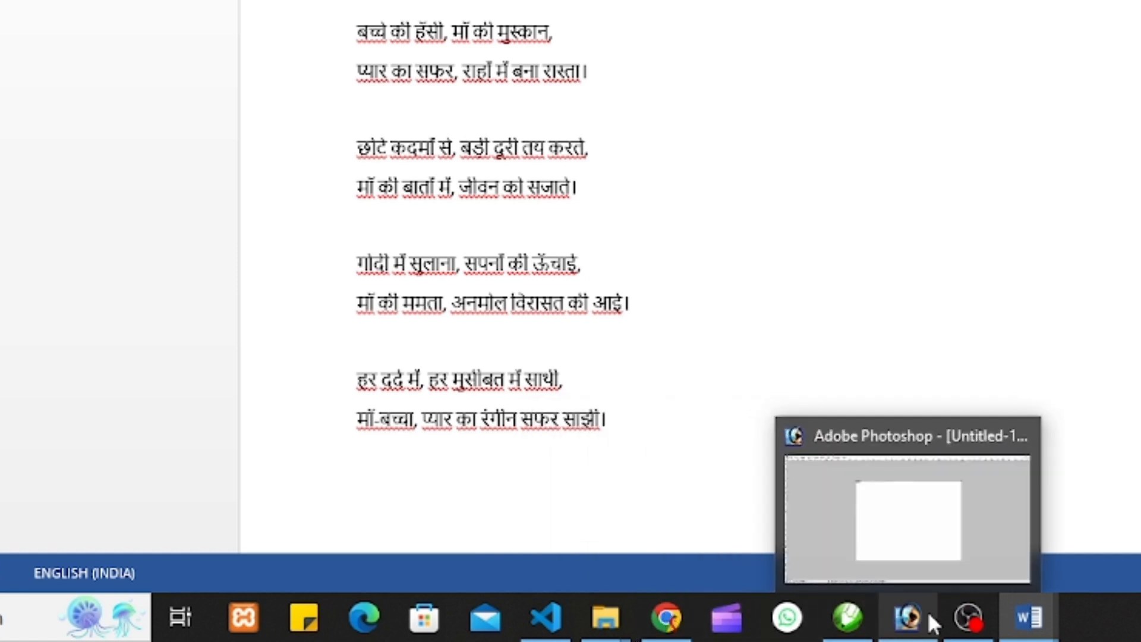
- Switch back to ChatGPT in Chrome and send the prompt: write a title of poem on " child and mother in hindi"
mouse_move(672, 619)
left_click(664, 526)
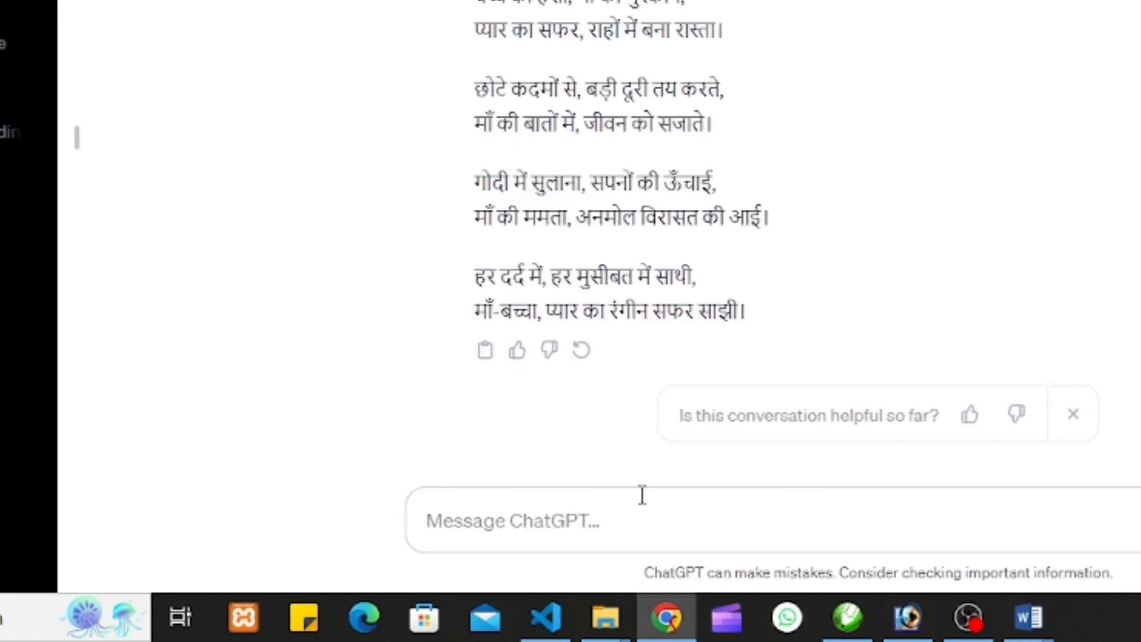
left_click(545, 524)
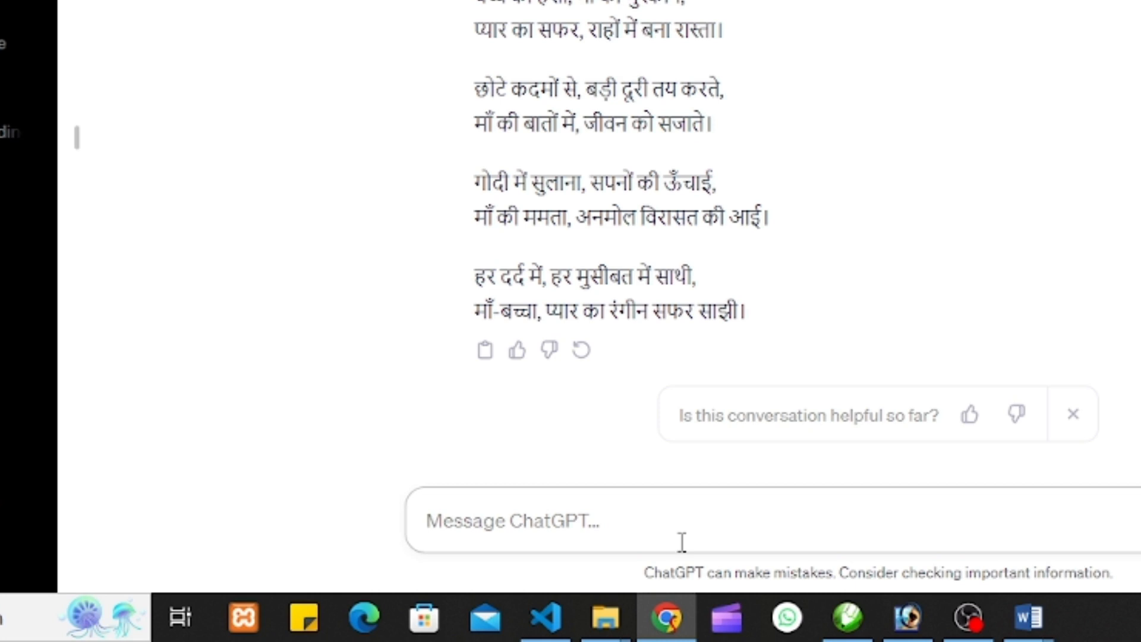
type("write a ")
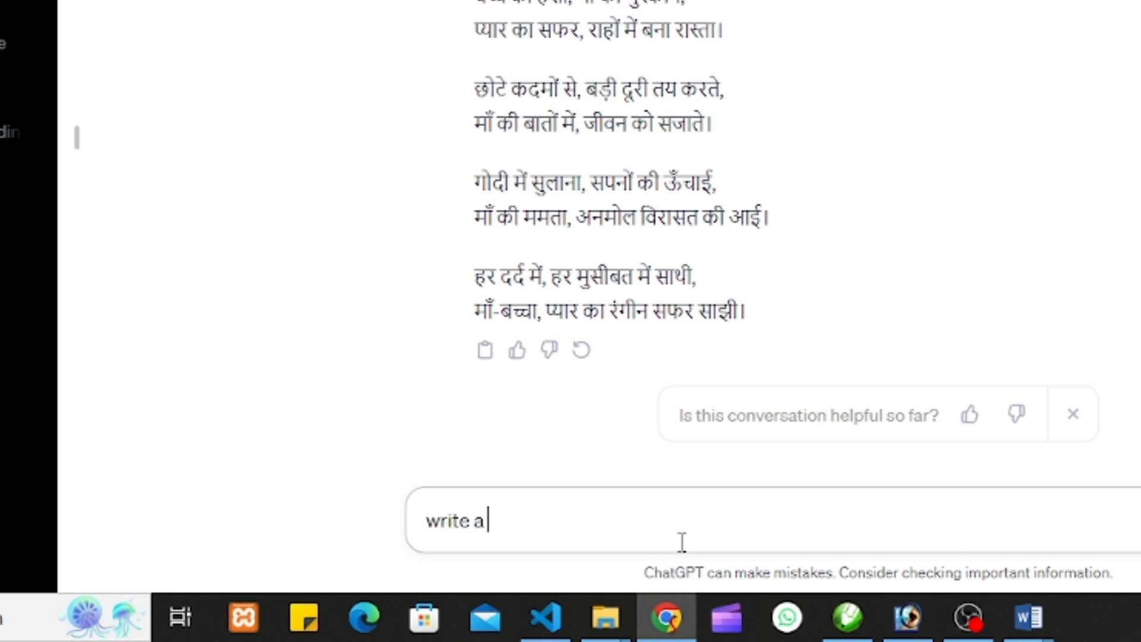
type("title of po")
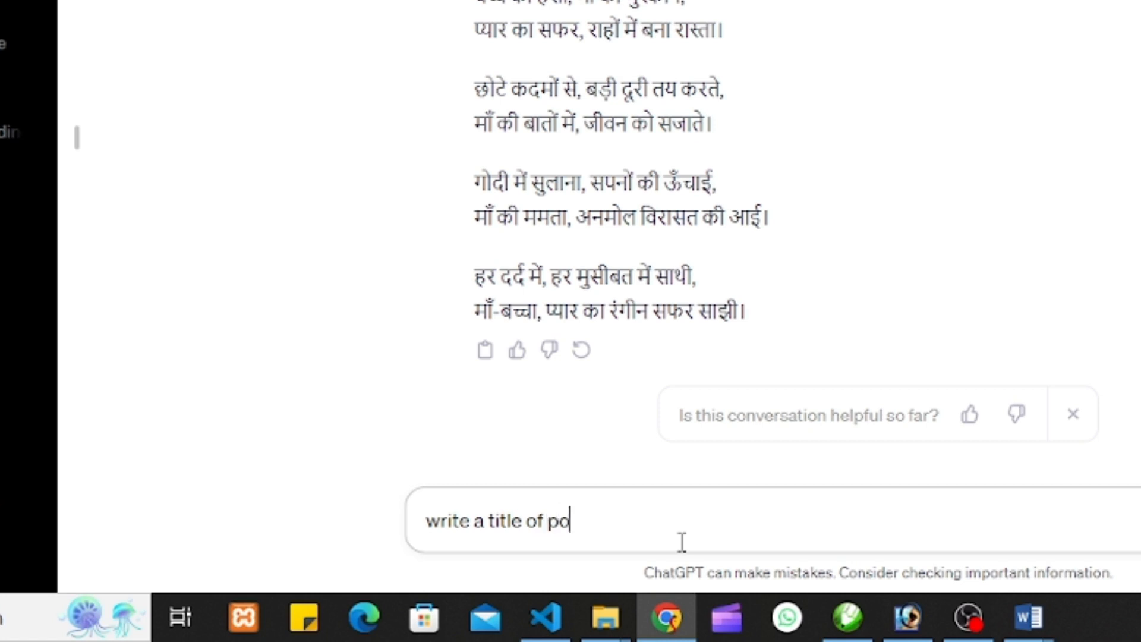
type("em")
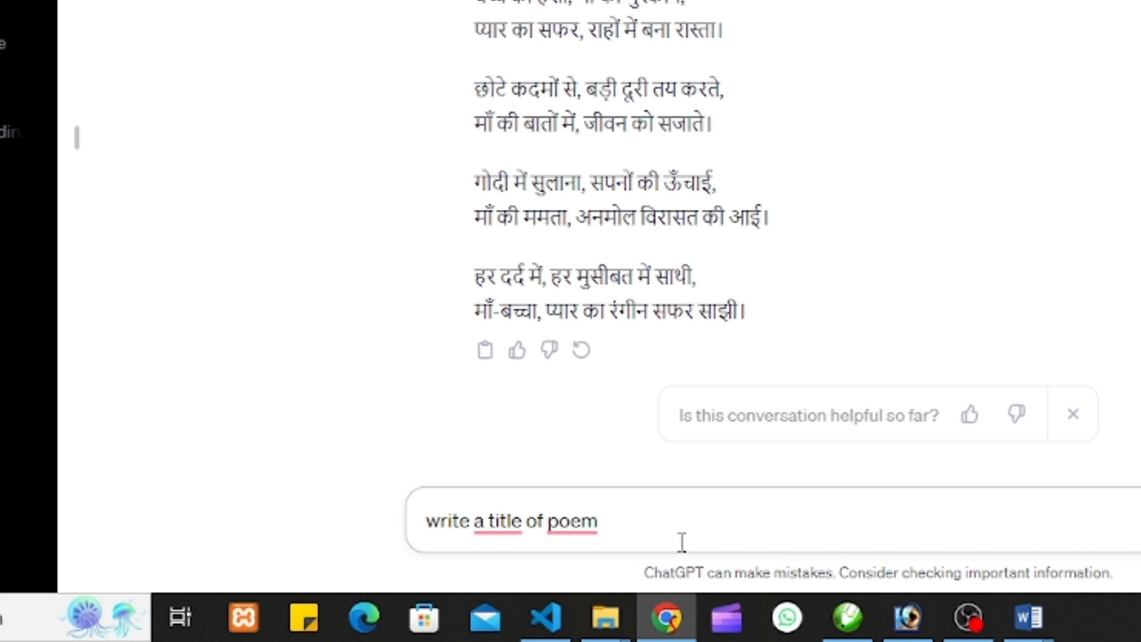
type("on  \" child and ")
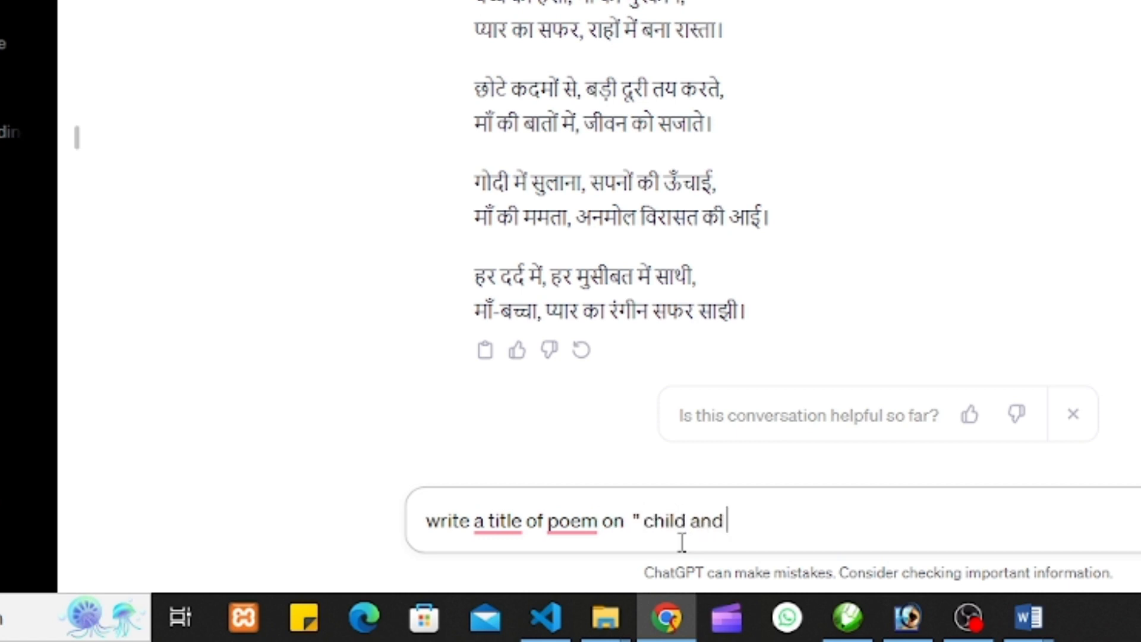
type("mother")
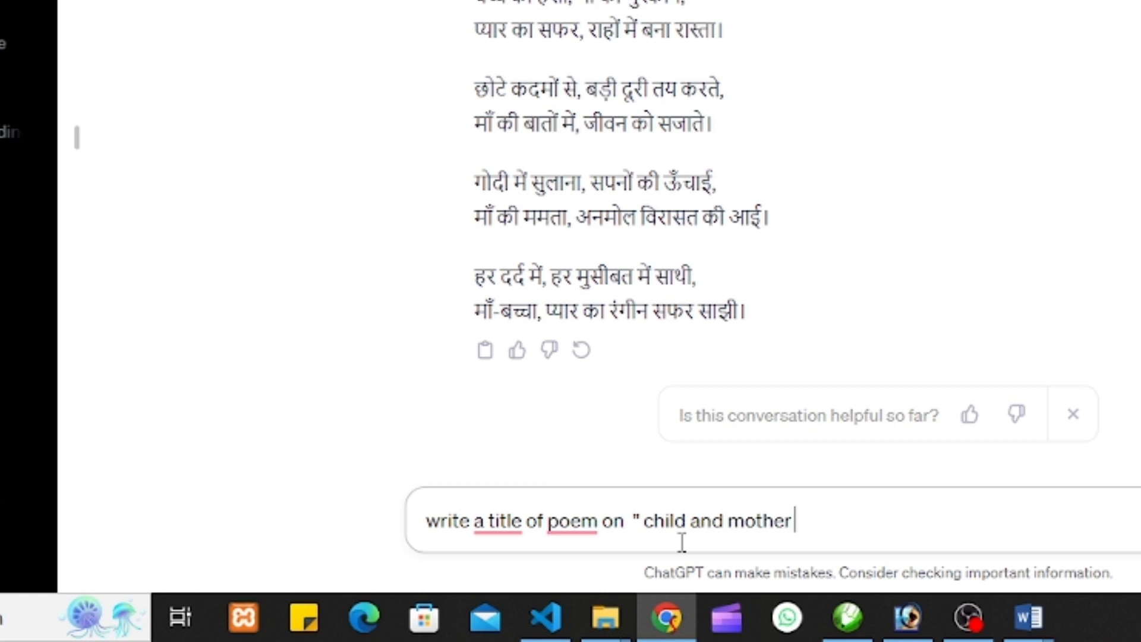
type(" in hindi")
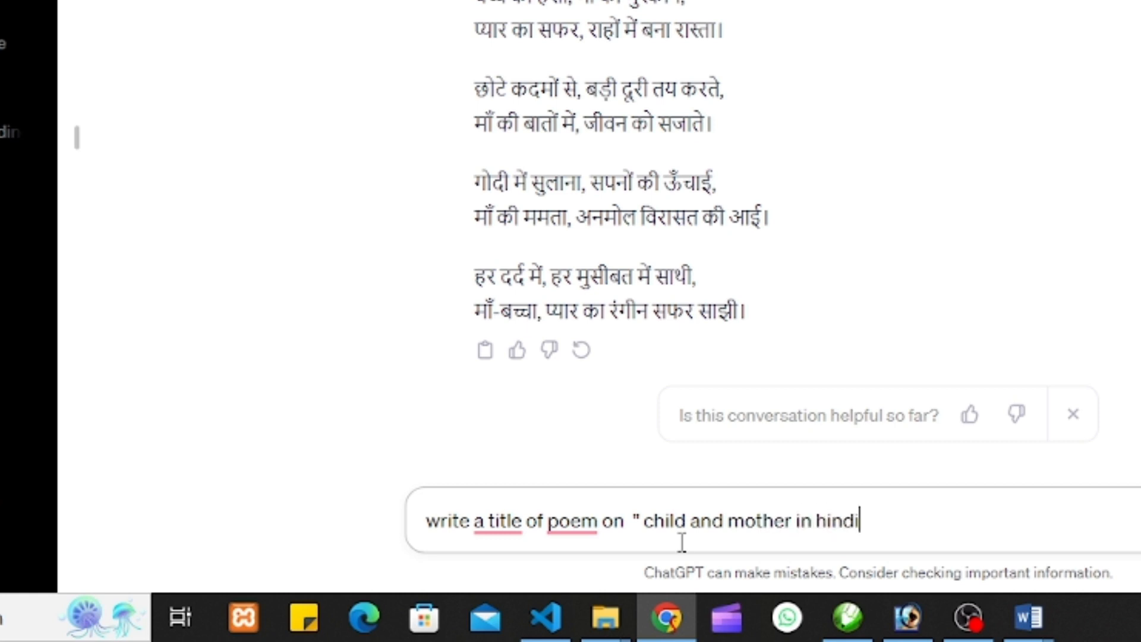
type("\"")
key("Return")
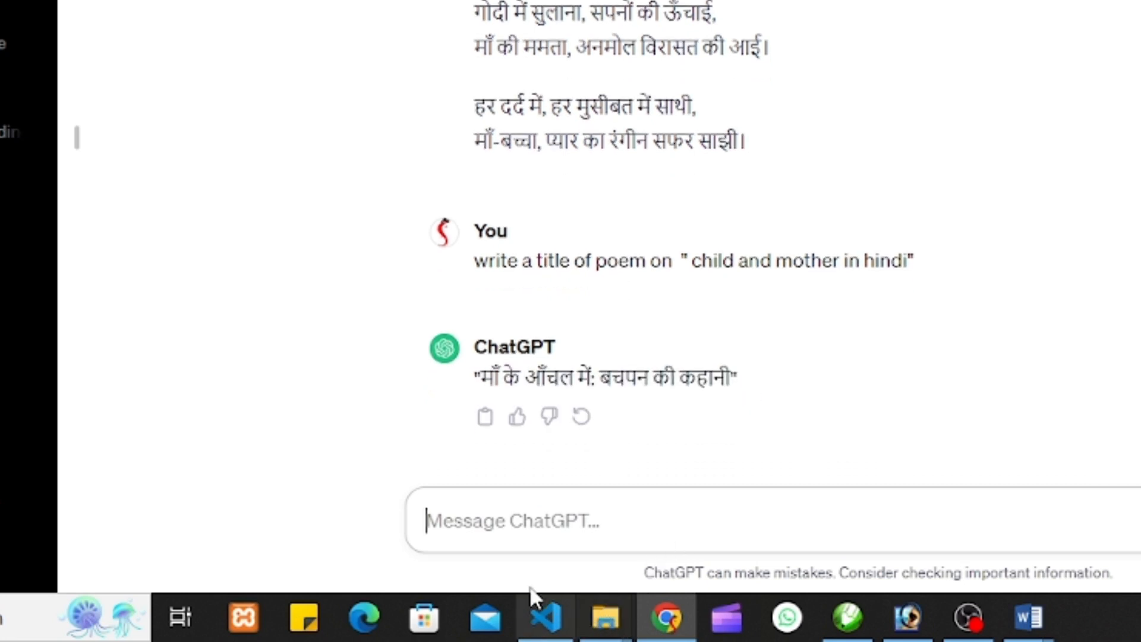
- Copy the Hindi title from ChatGPT's reply and paste it above the poem in the Word document Document2
left_click(469, 382)
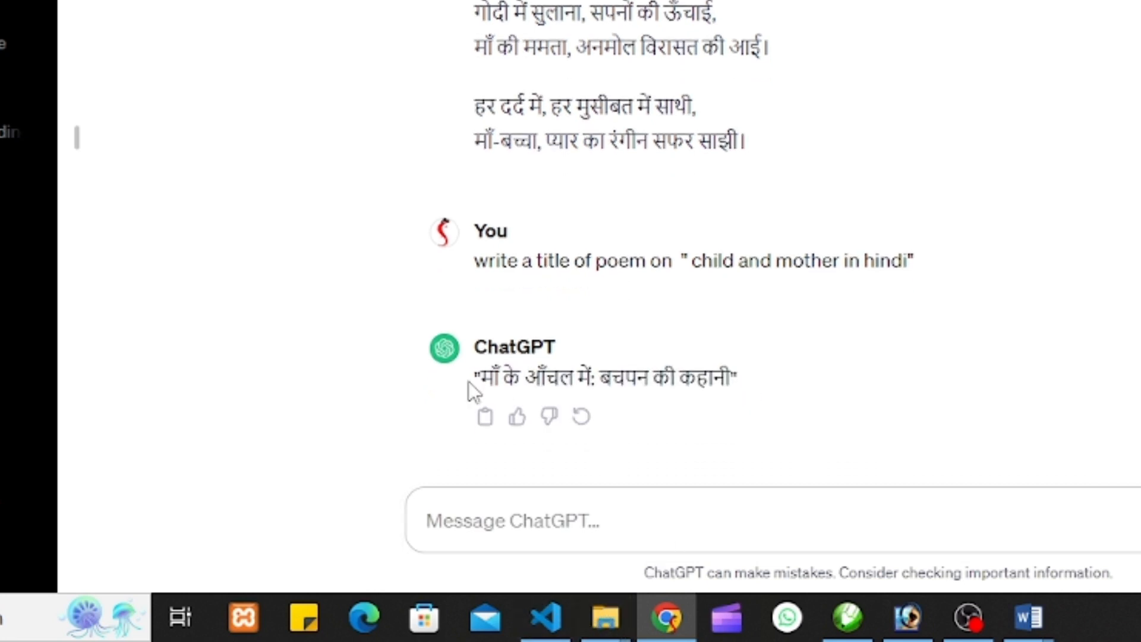
left_click_drag(462, 373, 779, 395)
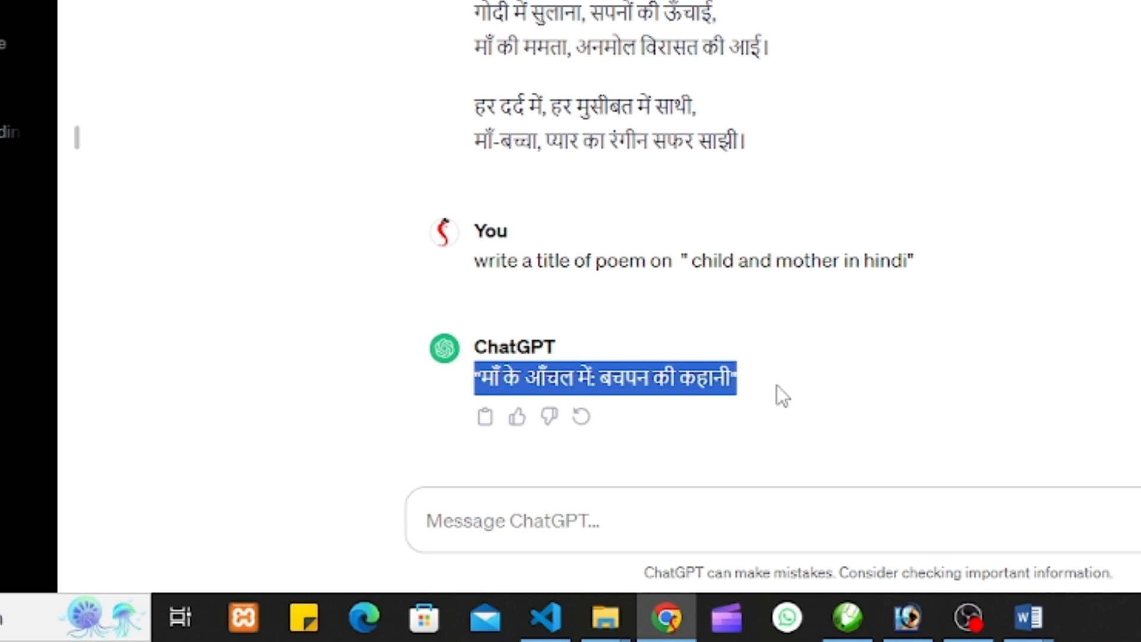
right_click(689, 386)
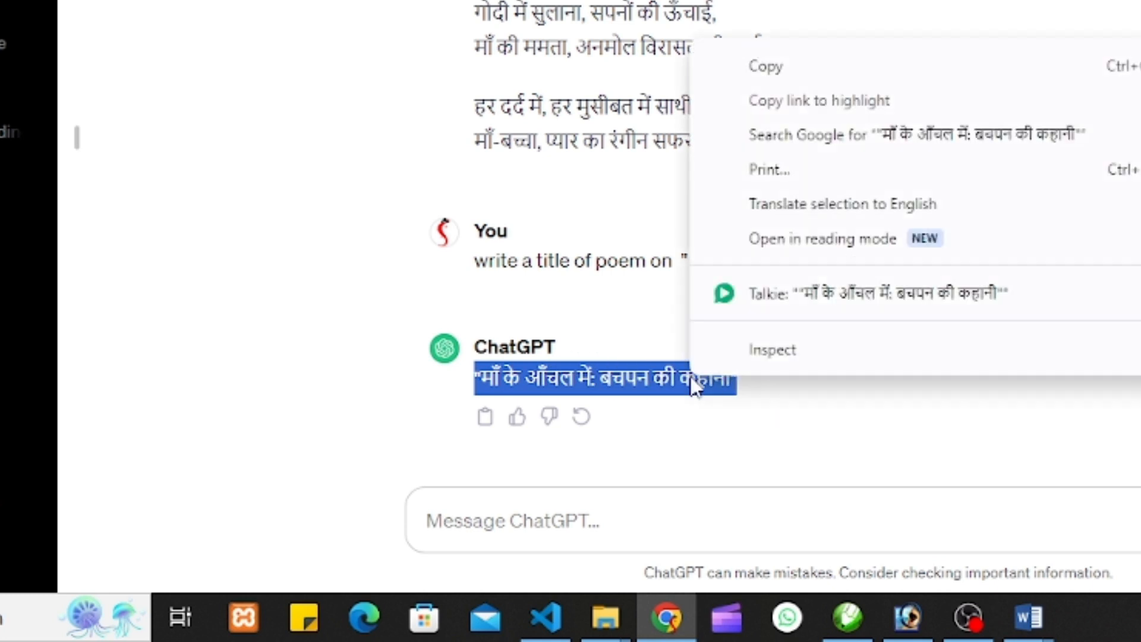
left_click(785, 65)
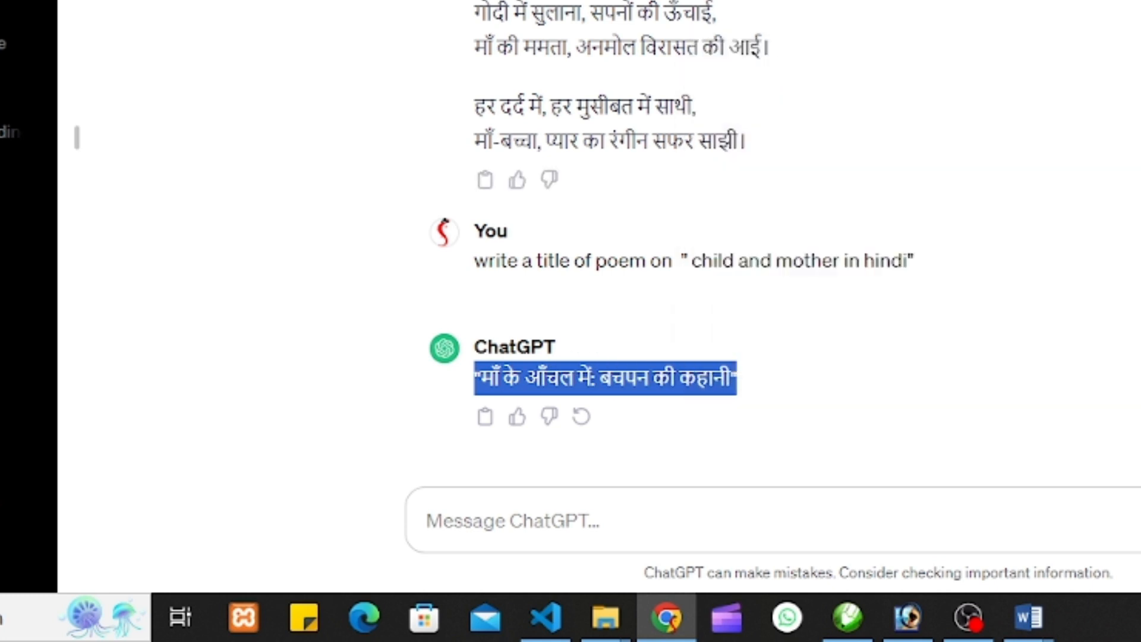
left_click(1028, 618)
left_click(1089, 454)
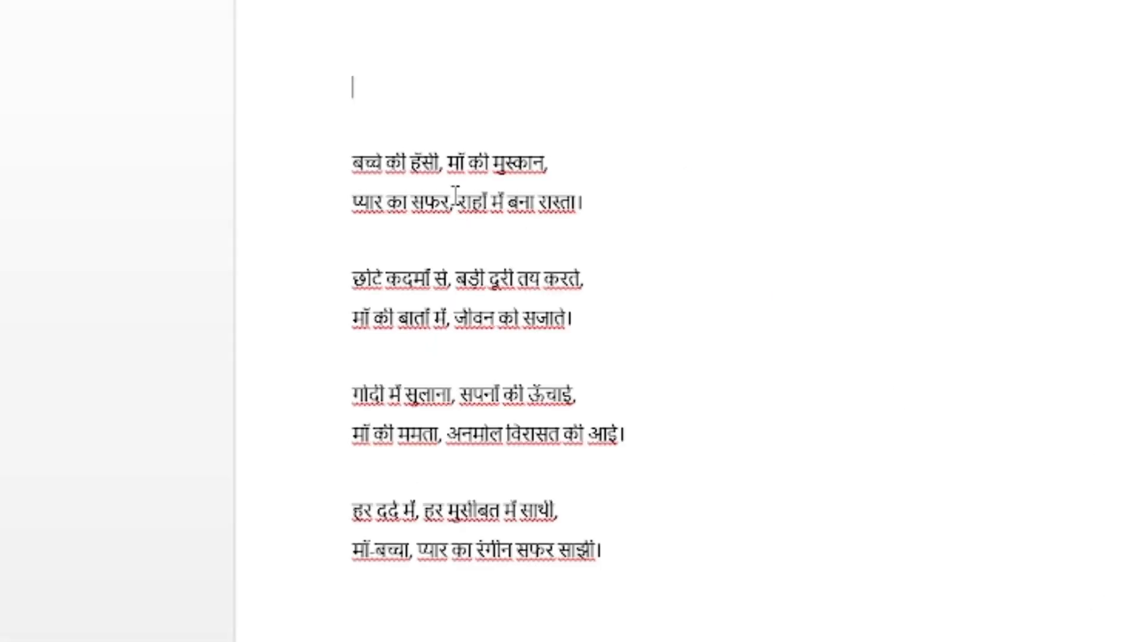
key("ctrl+v")
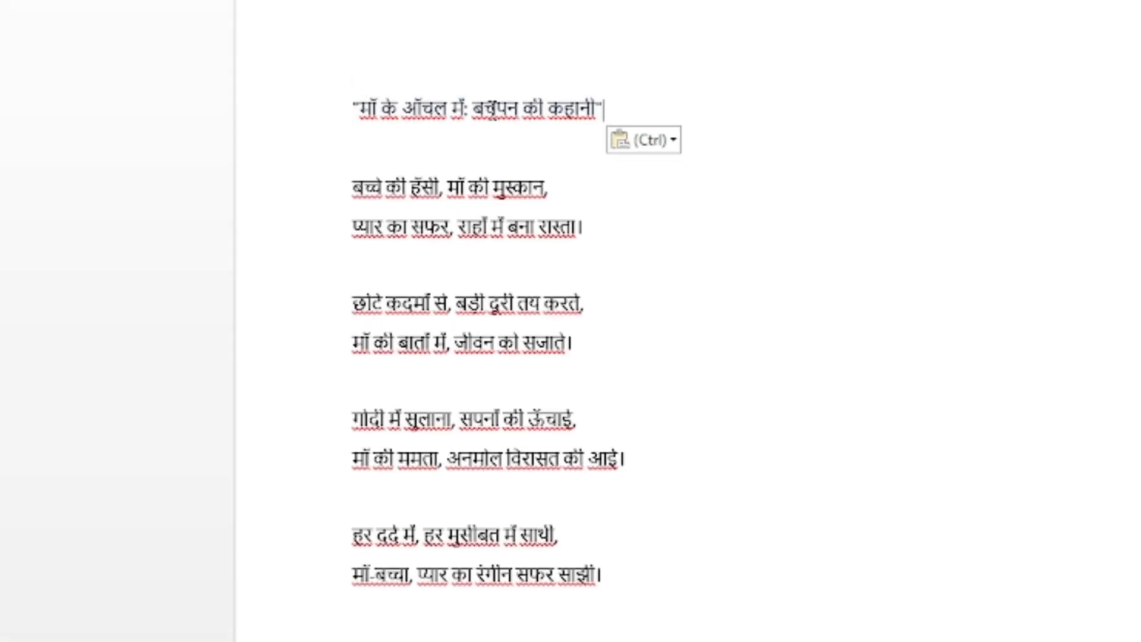
- Enlarge the poem title to 14 pt, make it bold and centre it above the poem
left_click_drag(602, 109, 215, 104)
key("ctrl+shift+greater")
key("ctrl+shift+greater")
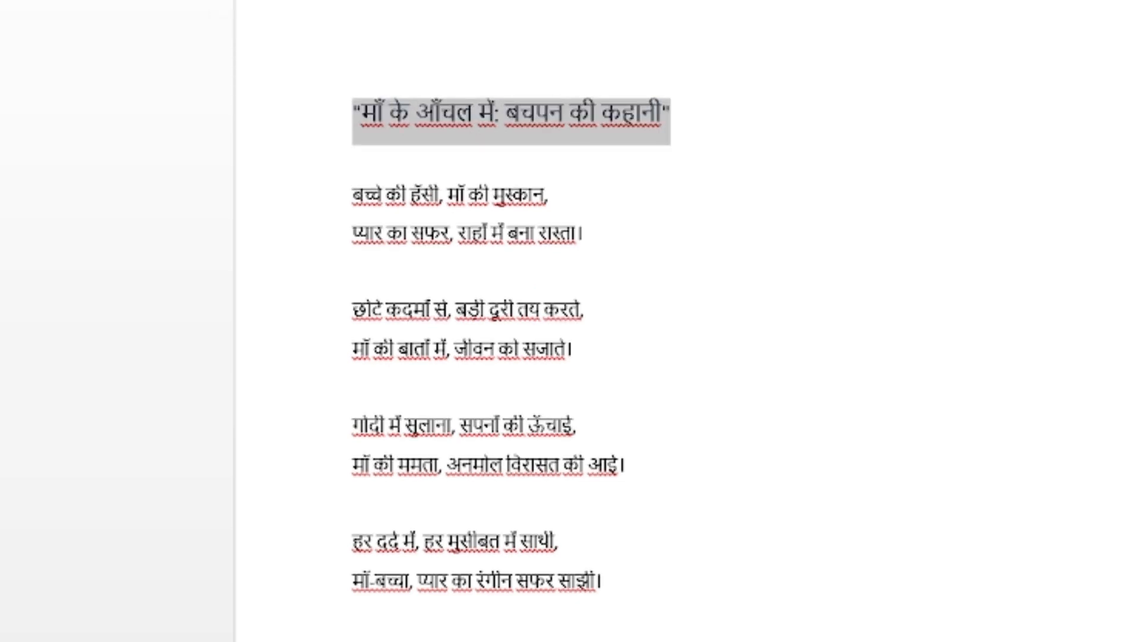
key("ctrl+b")
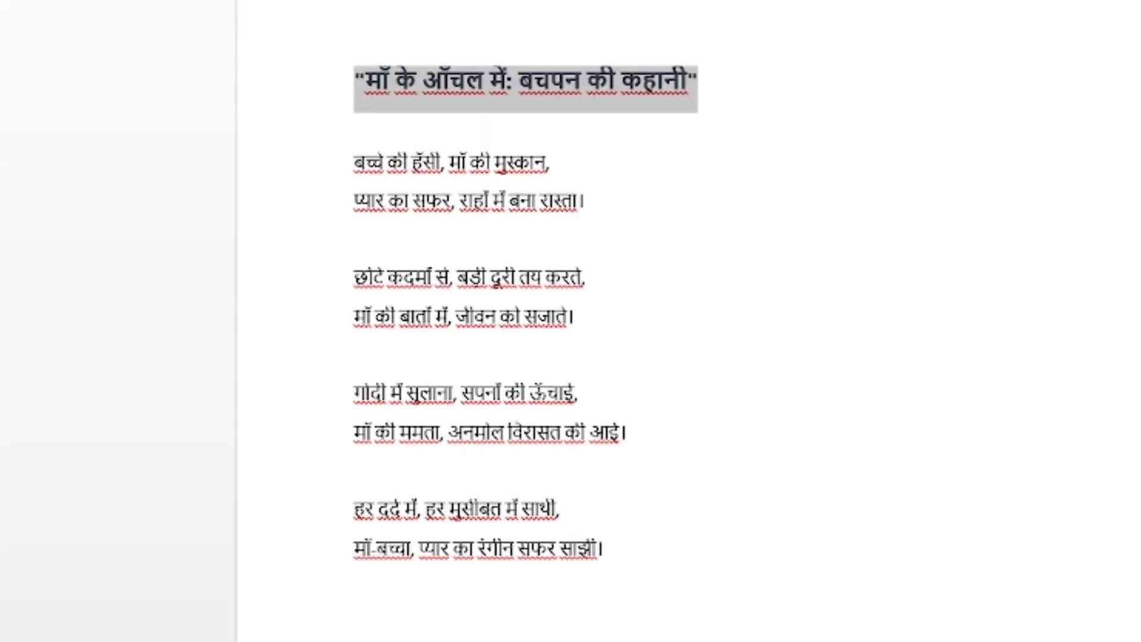
key("ctrl+e")
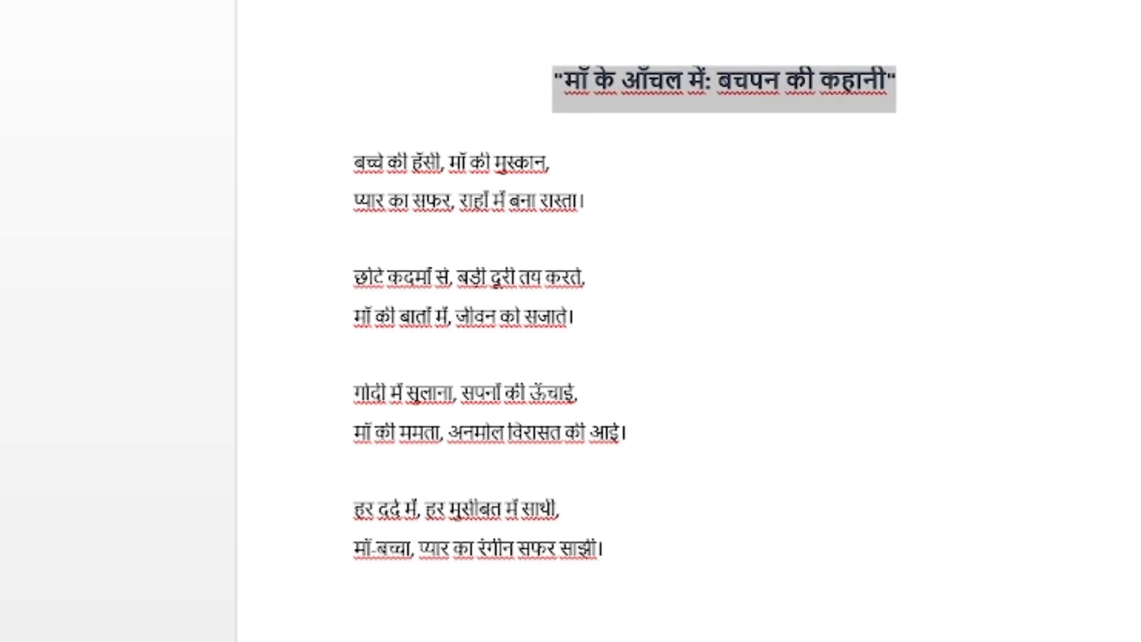
- Set the title's font color to the standard green and deselect the title
left_click(501, 122)
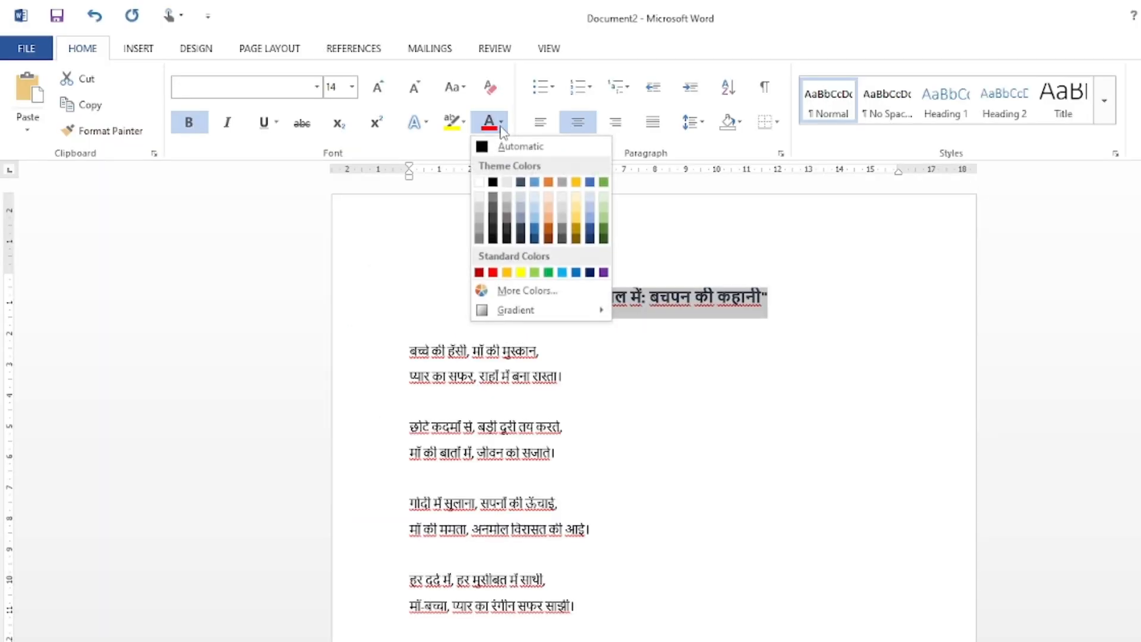
left_click(548, 272)
left_click(635, 442)
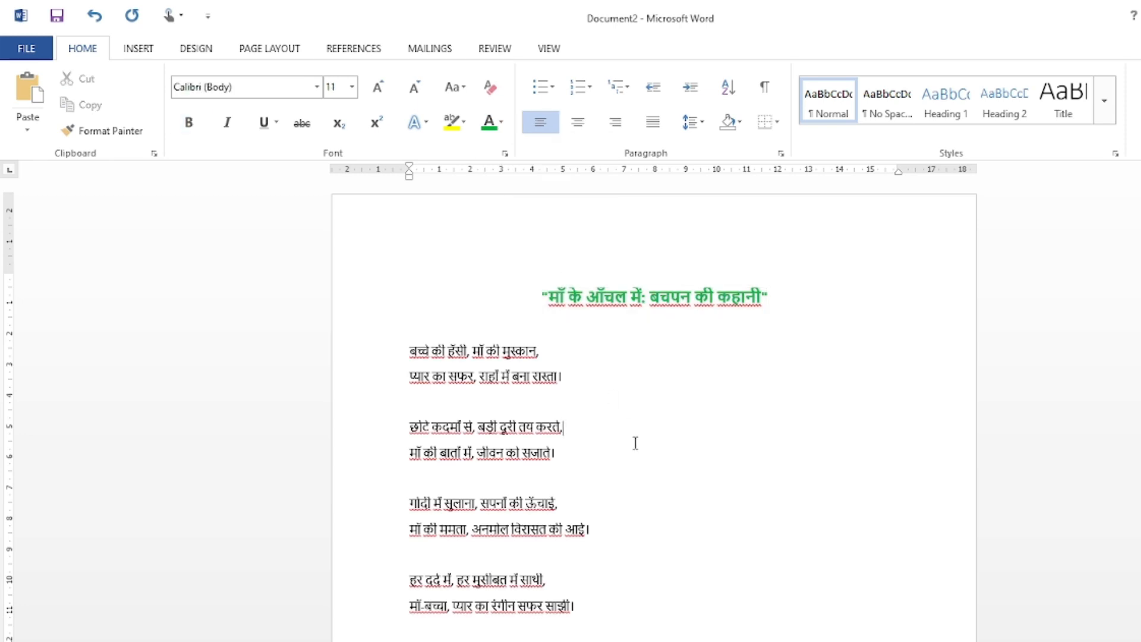
- Open the document's print settings and choose L3250 Series(Network) as the printer
scroll(636, 443, "down", 2)
scroll(635, 442, "up", 2)
key("ctrl+p")
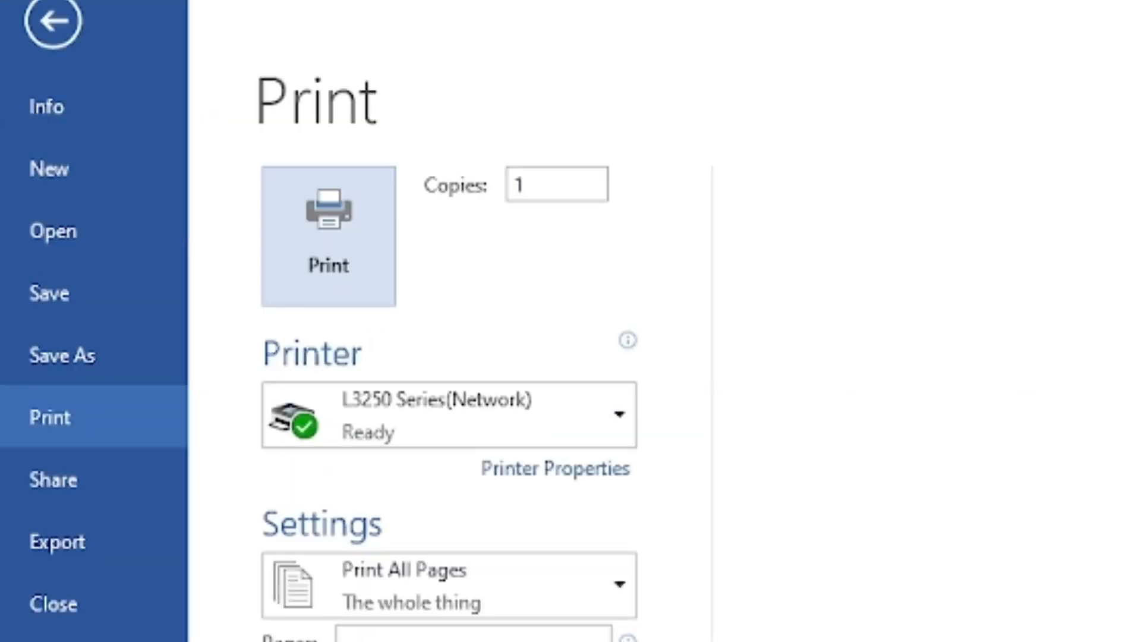
left_click(52, 20)
left_click(30, 30)
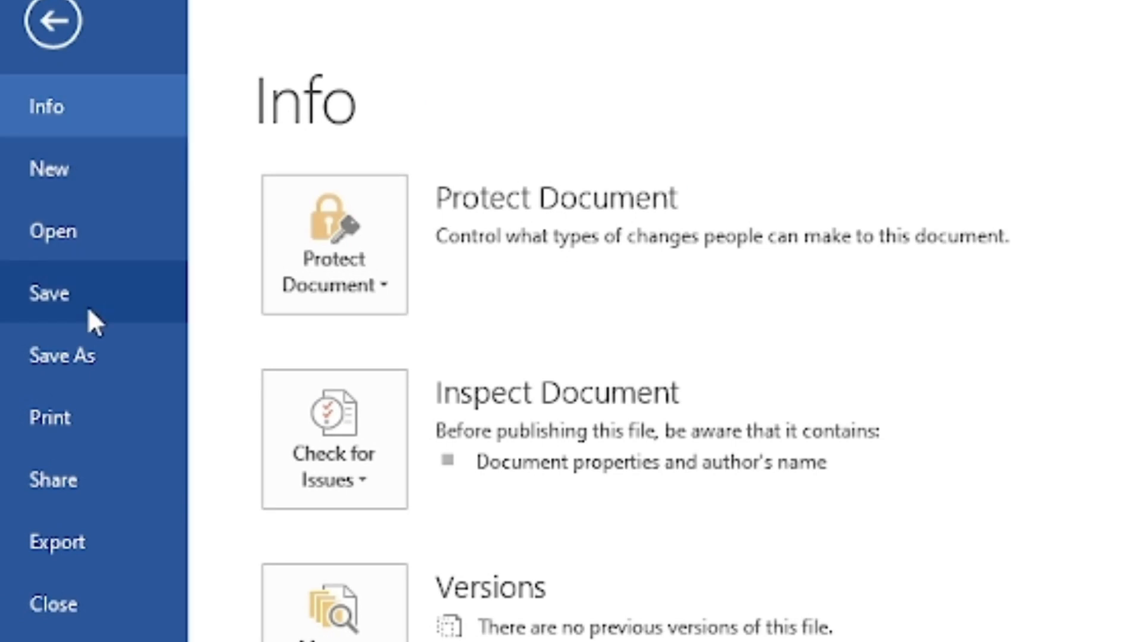
left_click(87, 421)
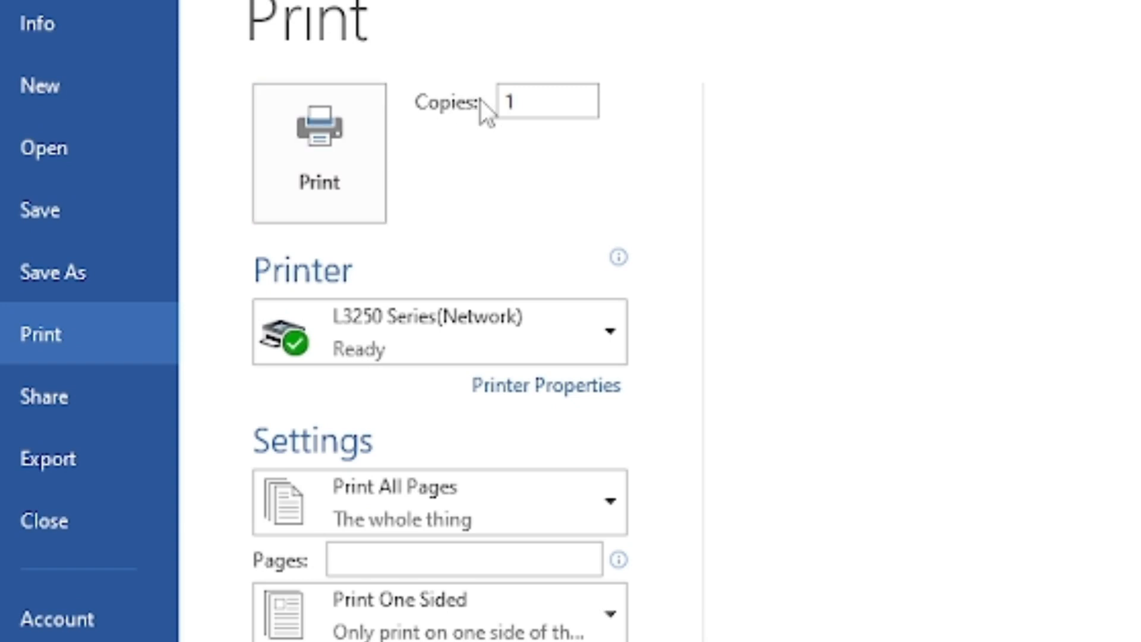
mouse_move(360, 349)
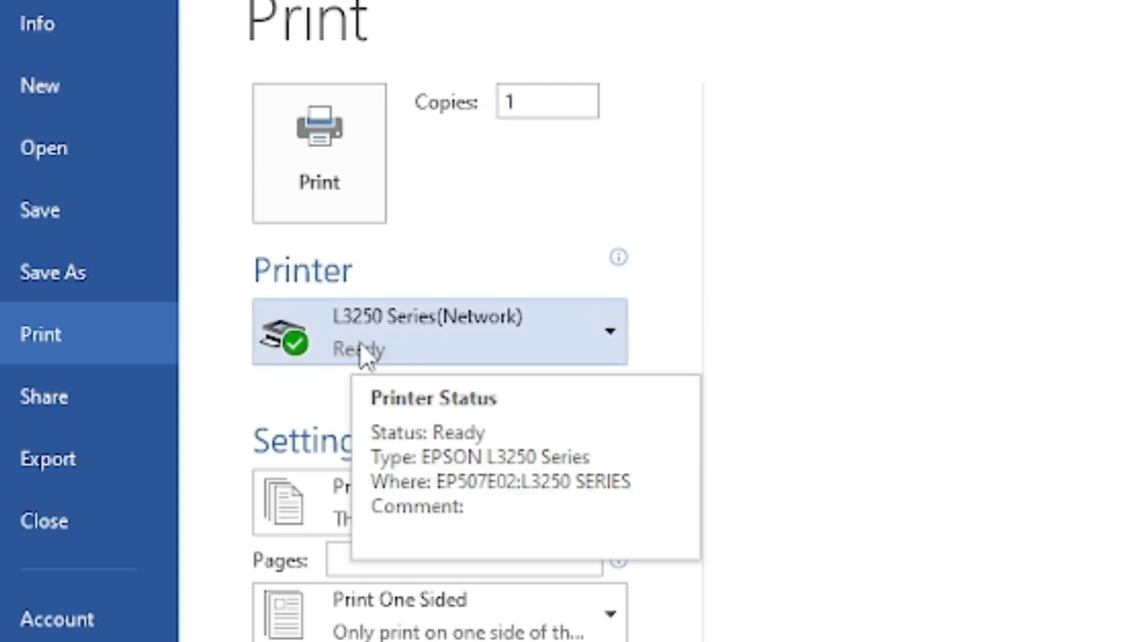
left_click(589, 342)
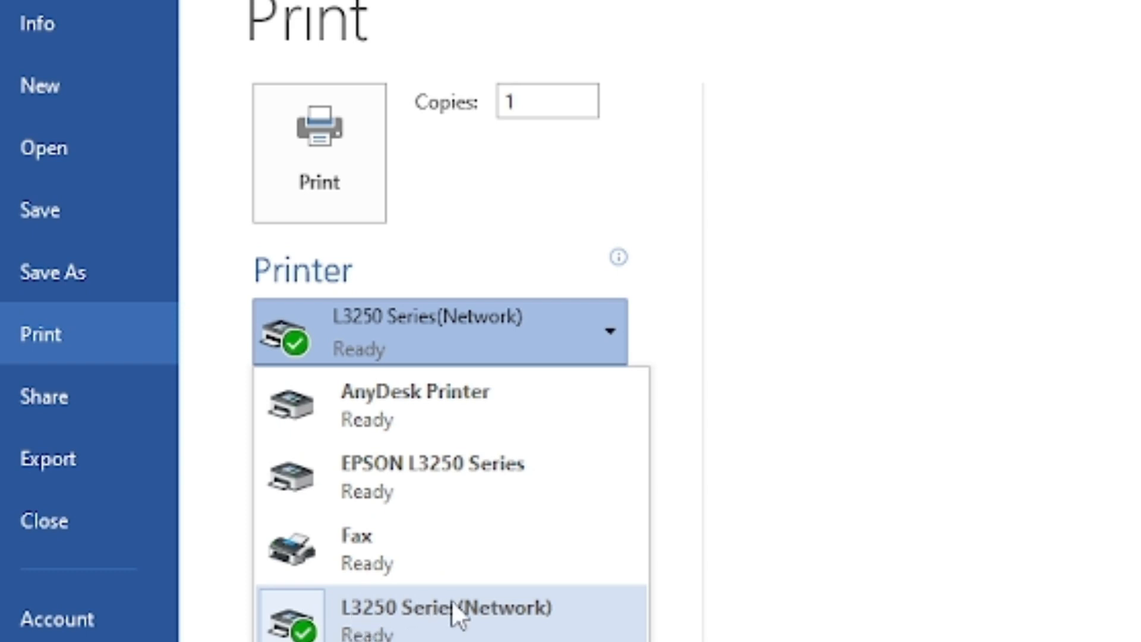
left_click(470, 630)
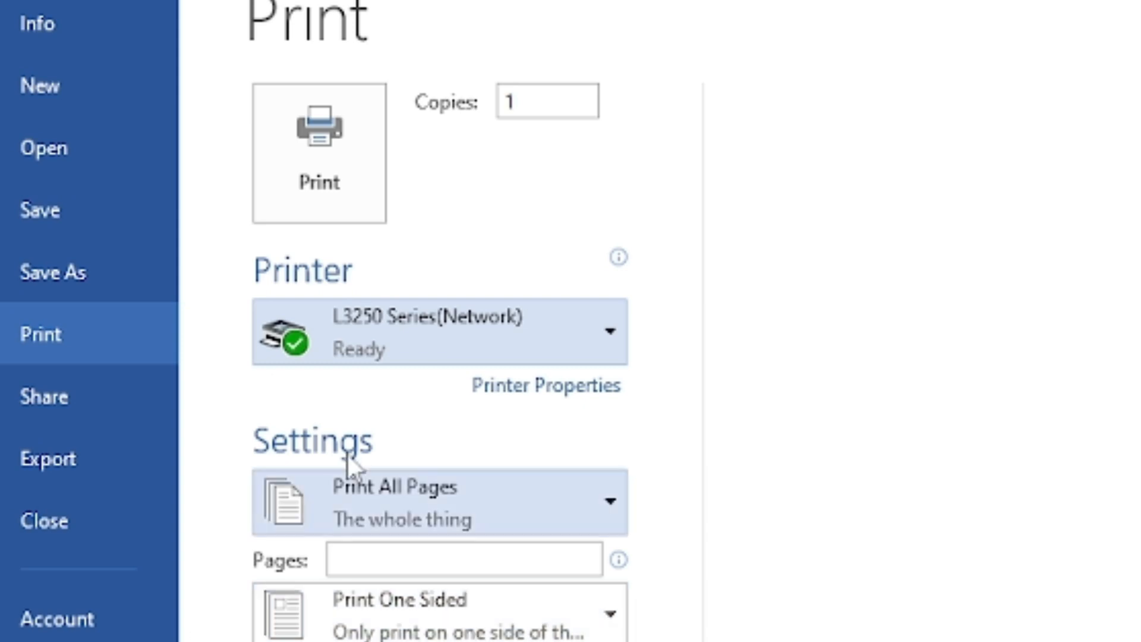
left_click(549, 102)
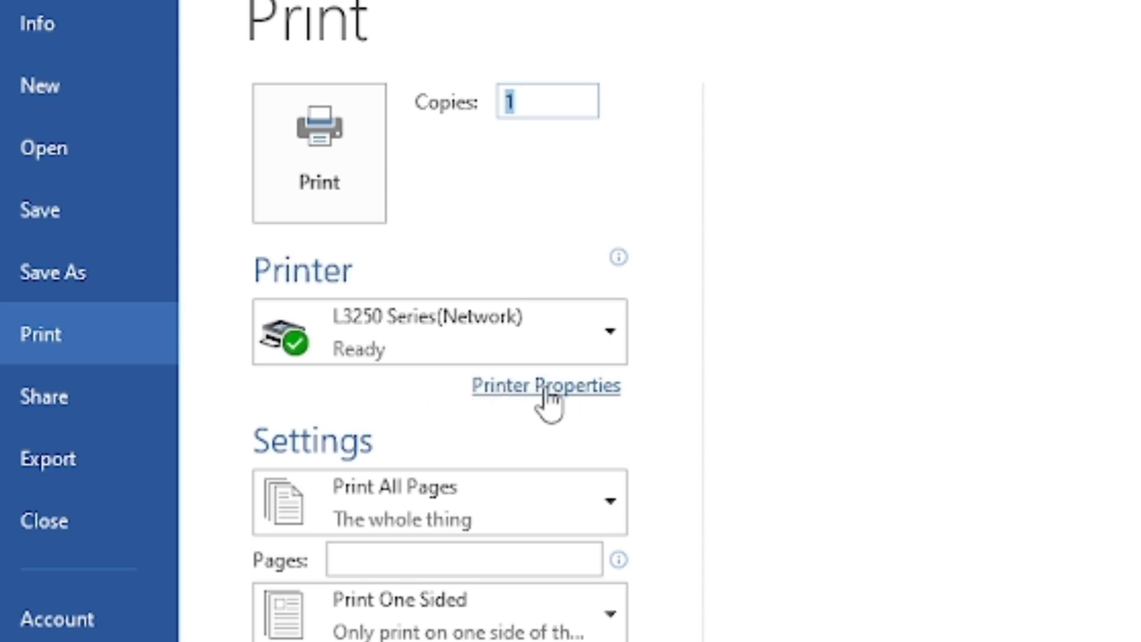
- In the L3250 printer properties, set the orientation to Landscape and the paper type to Plain paper
left_click(322, 278)
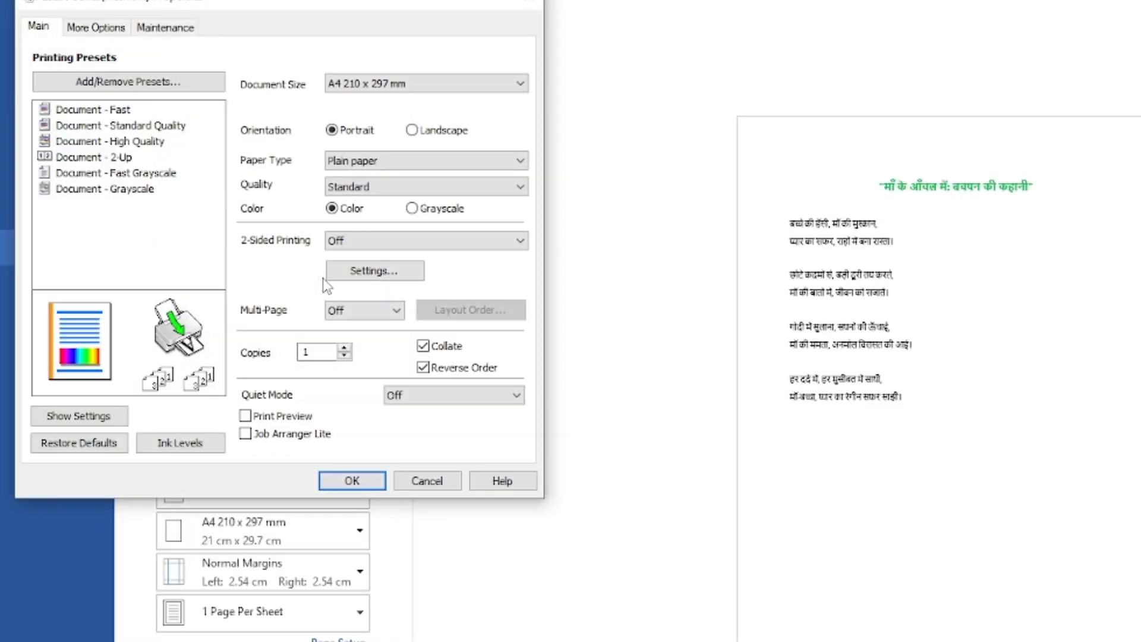
left_click_drag(268, 3, 823, 112)
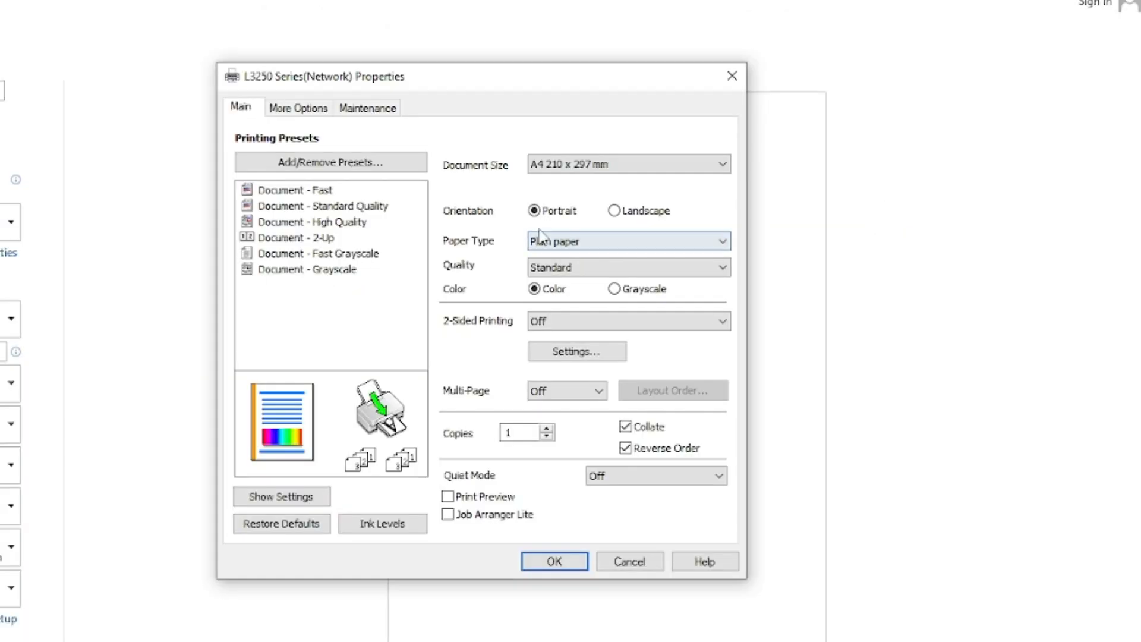
left_click(616, 211)
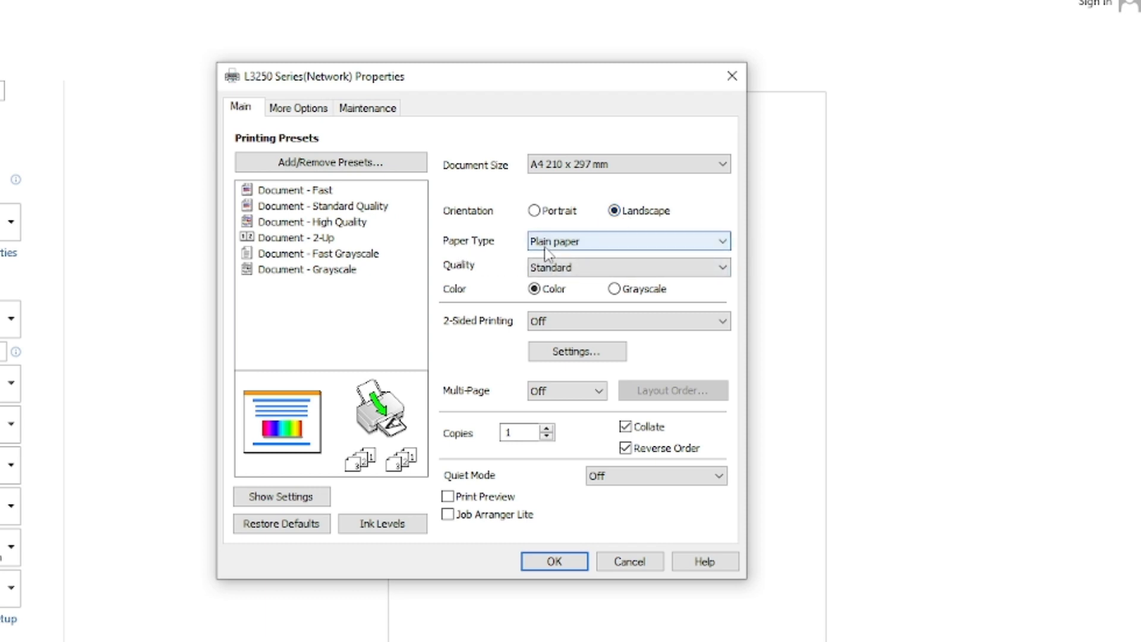
left_click(566, 244)
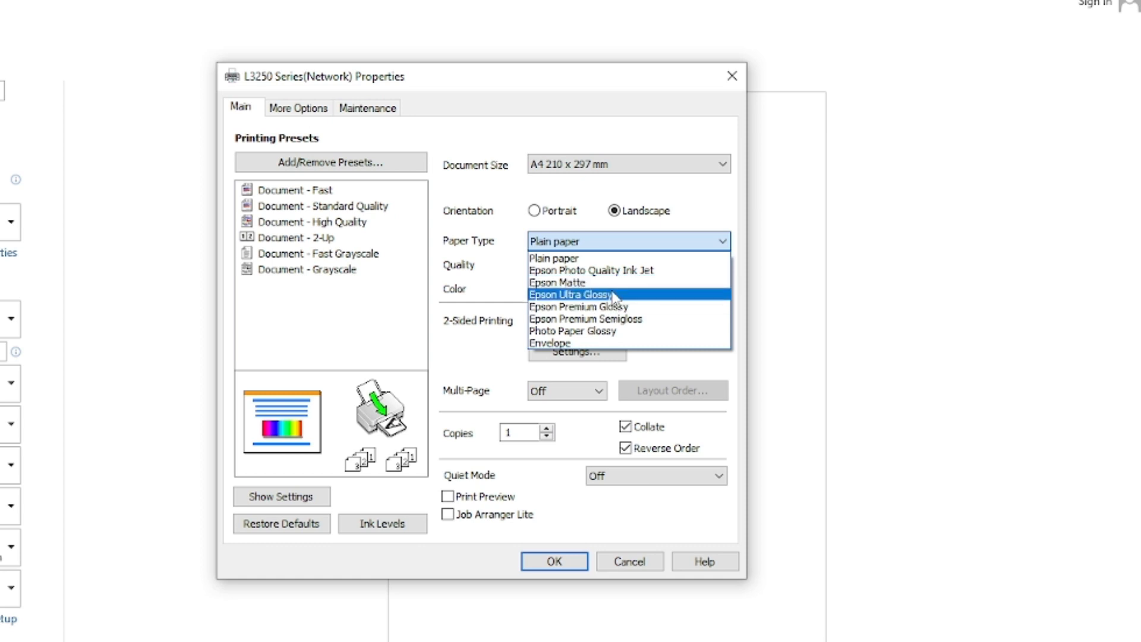
left_click(595, 258)
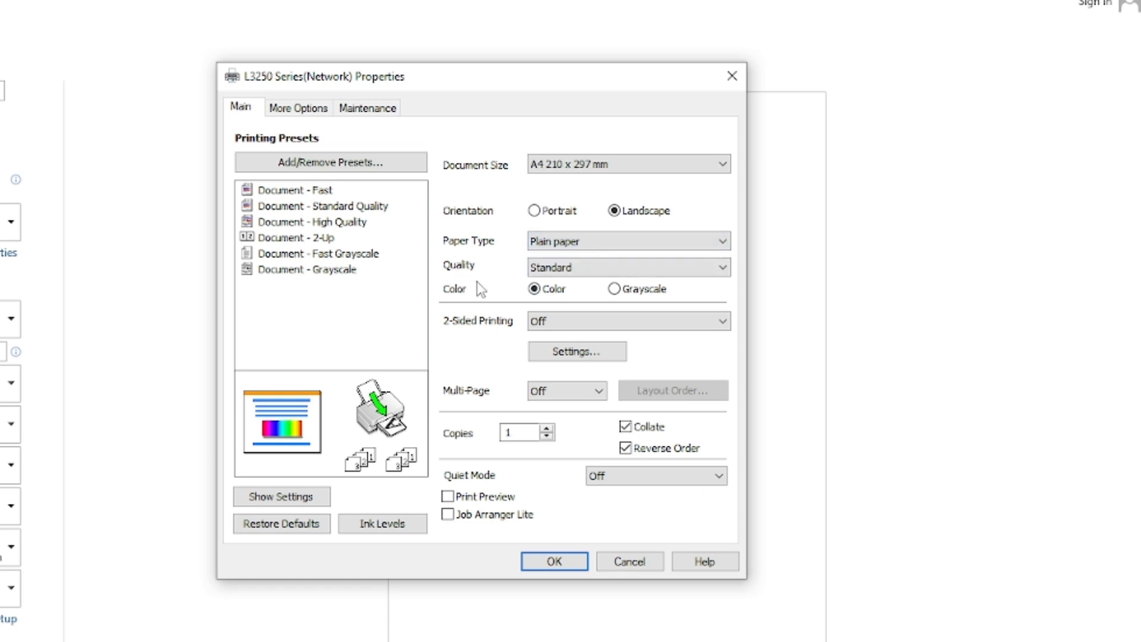
- Set the print quality to High and the color mode to Grayscale
left_click(569, 268)
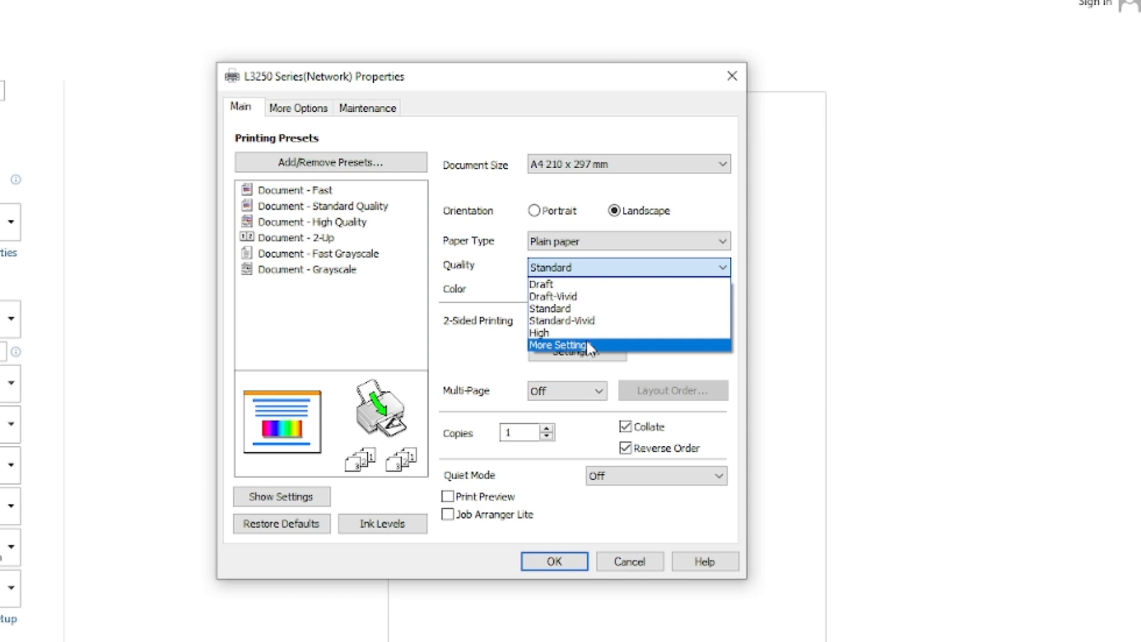
left_click(555, 333)
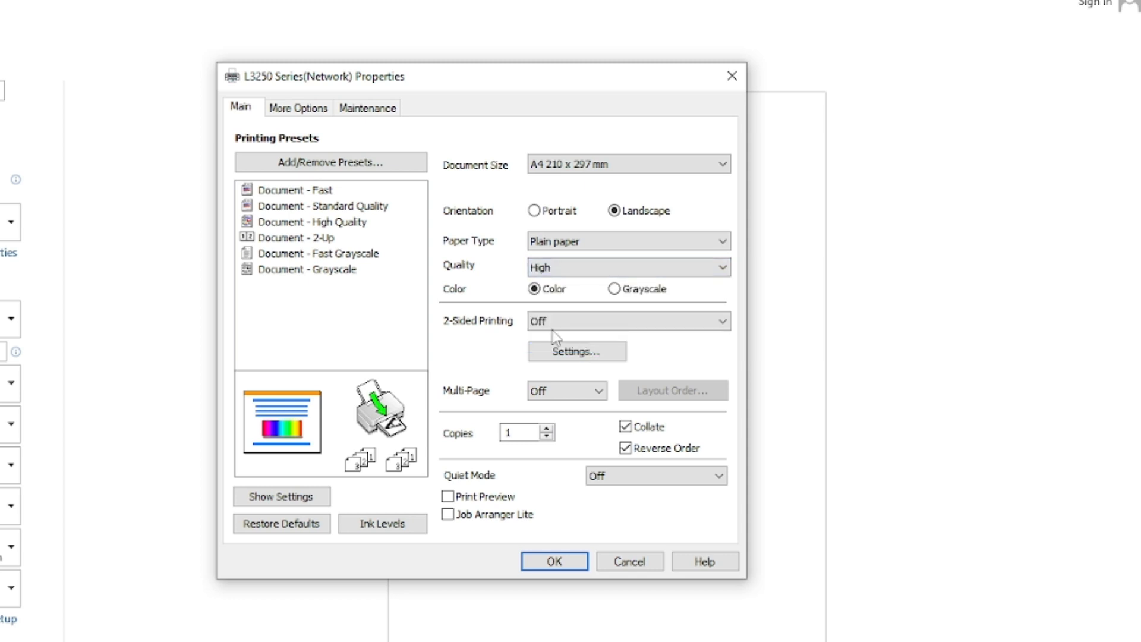
left_click(615, 290)
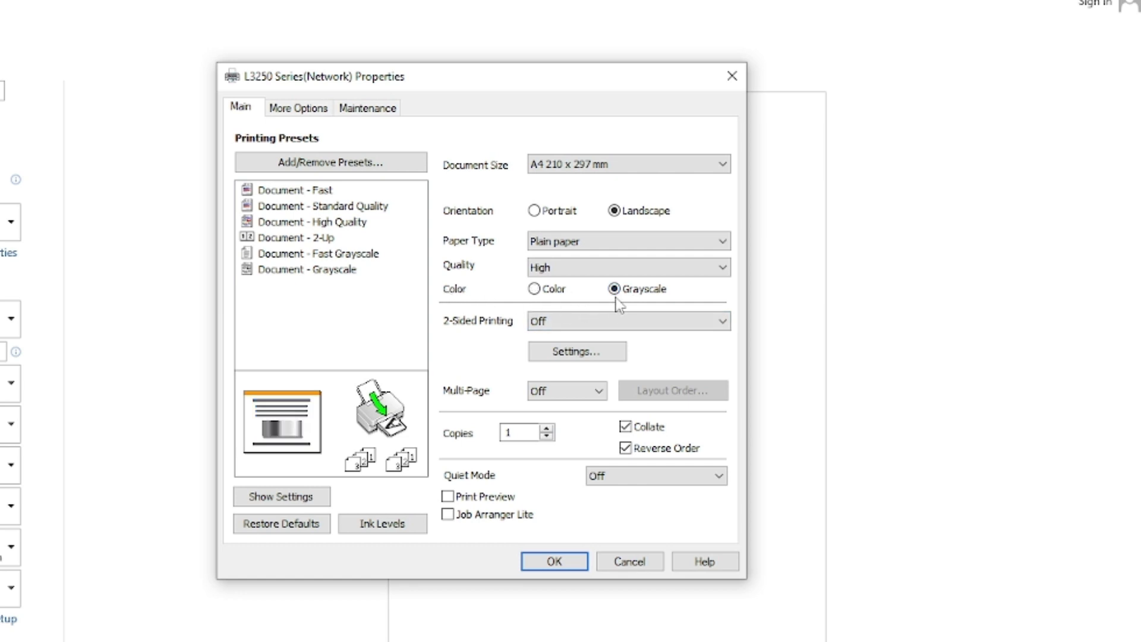
- Compare the Color and Grayscale modes, and examine the 2-sided printing and multi-page choices in the printer properties
left_click(552, 290)
left_click(617, 289)
left_click(560, 320)
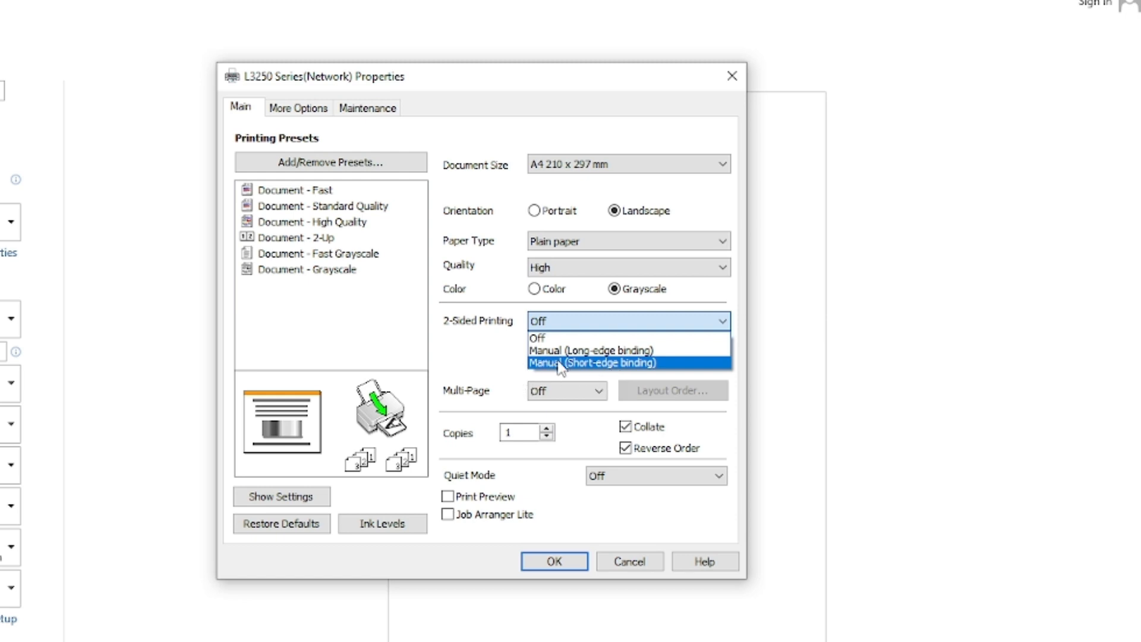
left_click(484, 332)
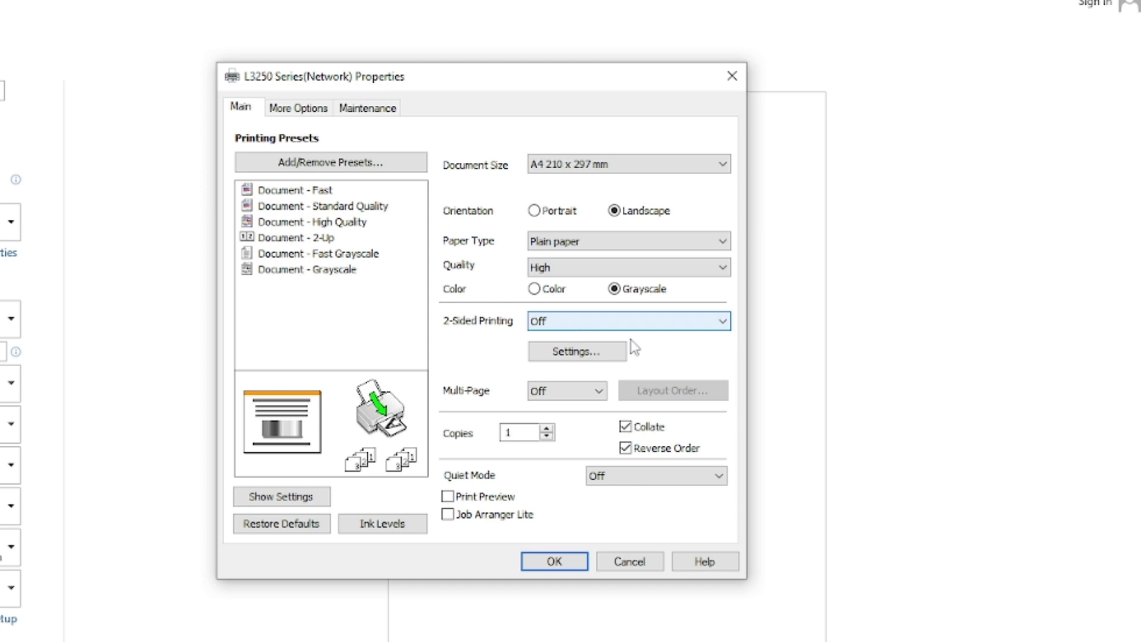
left_click(544, 397)
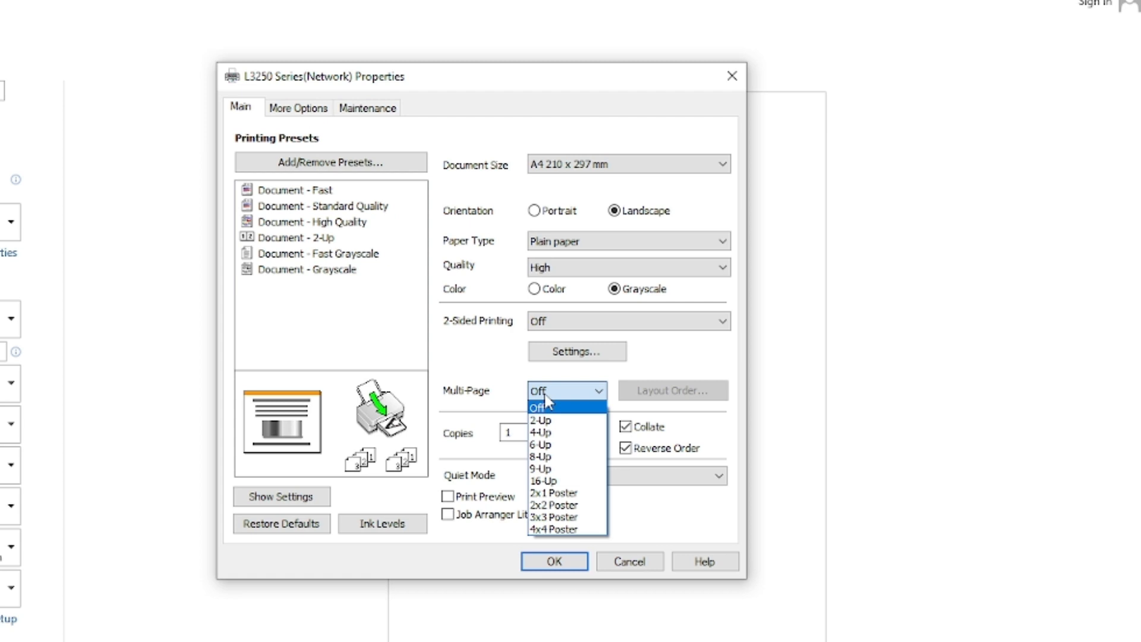
left_click(545, 397)
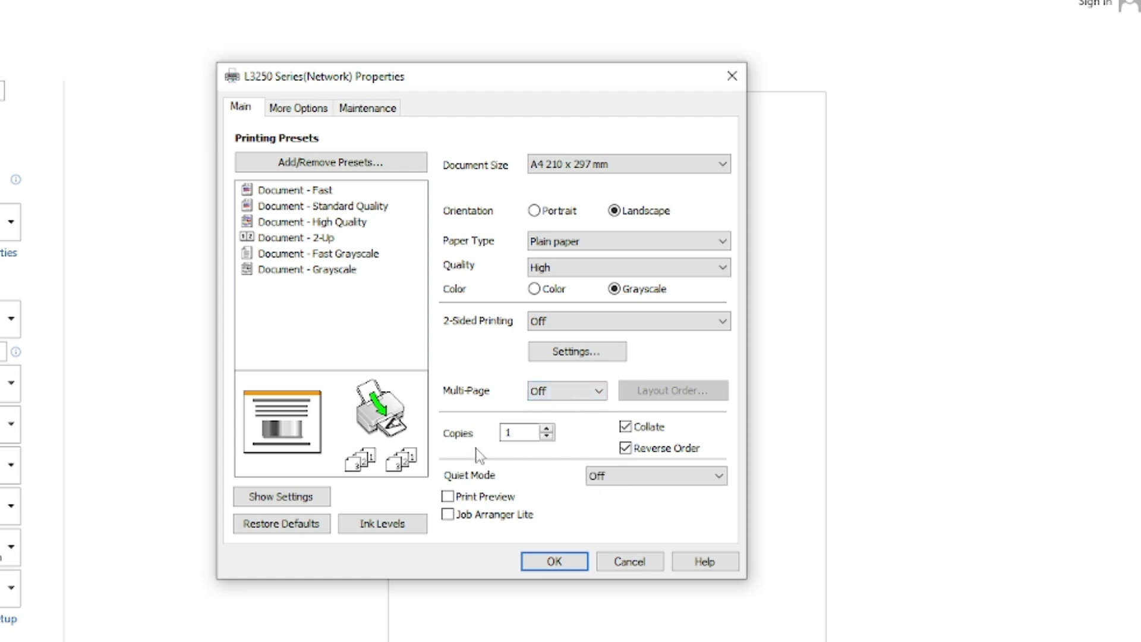
- Keep the copy count at 1 and enable Print Preview in the L3250 printer properties
left_click(547, 437)
left_click(450, 497)
- Examine the available document sizes and the User-Defined paper size settings in mm and inch, leaving them without saving
left_click(574, 166)
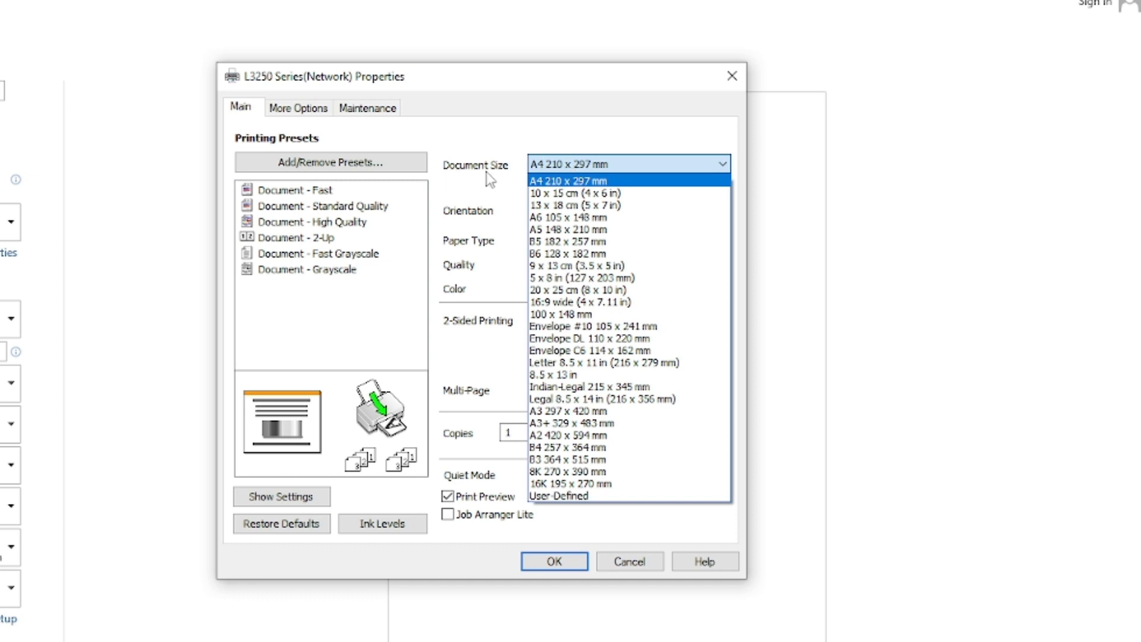
left_click(545, 166)
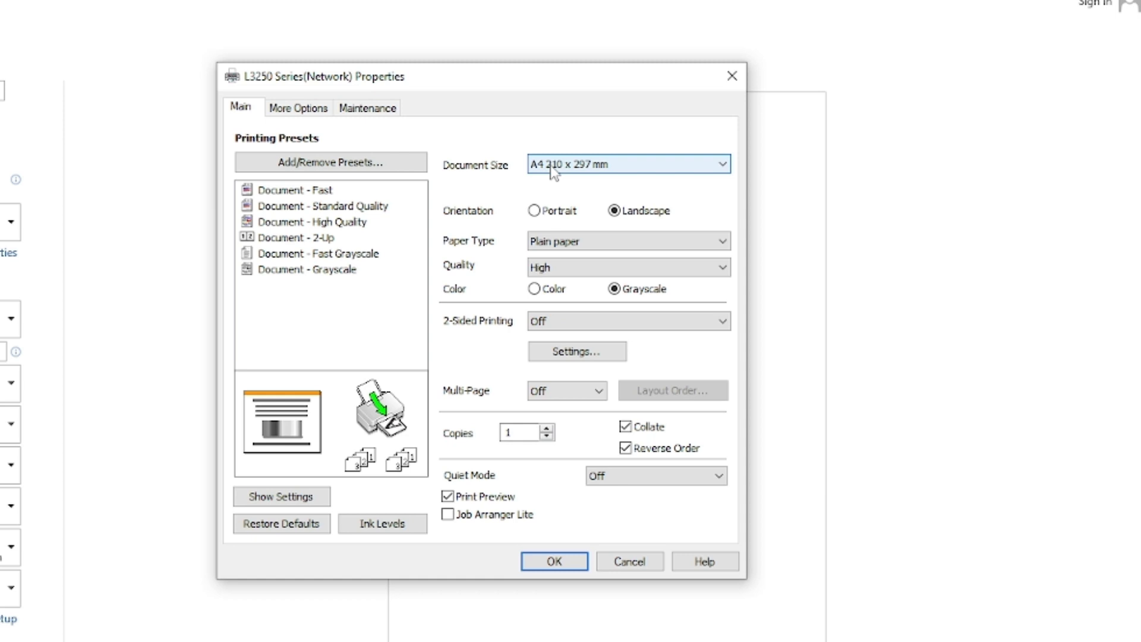
left_click(553, 169)
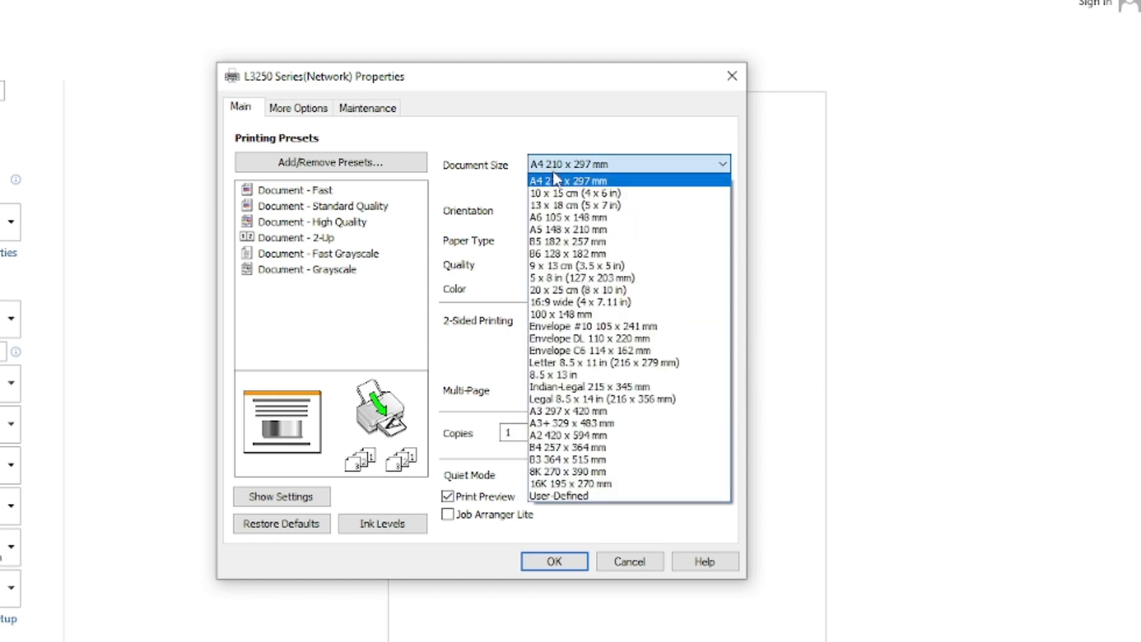
left_click(568, 498)
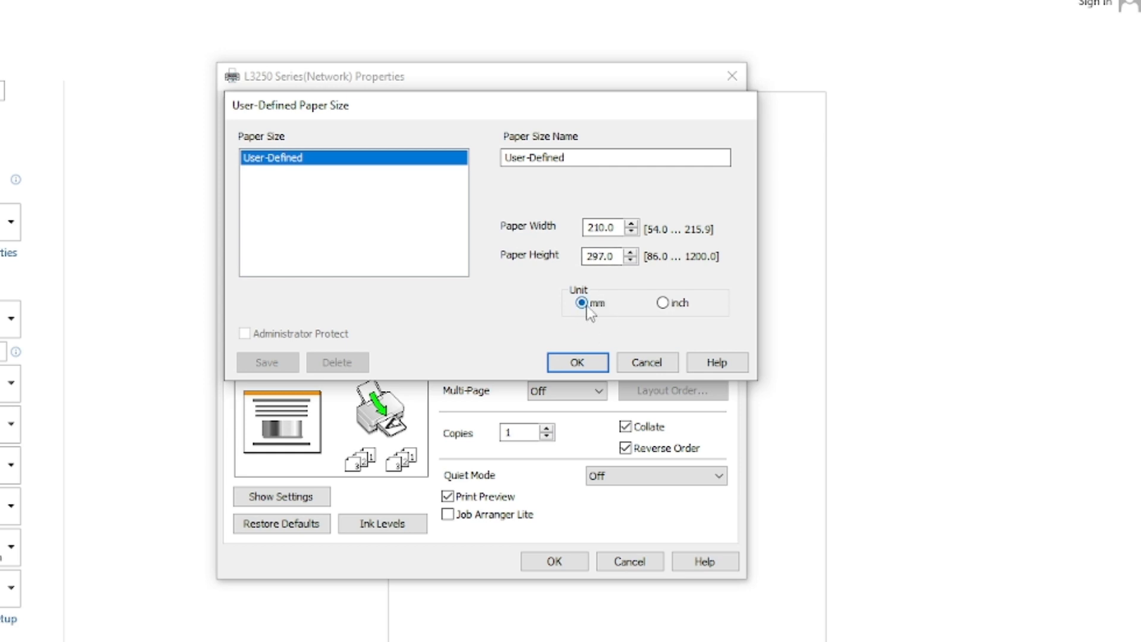
left_click(661, 303)
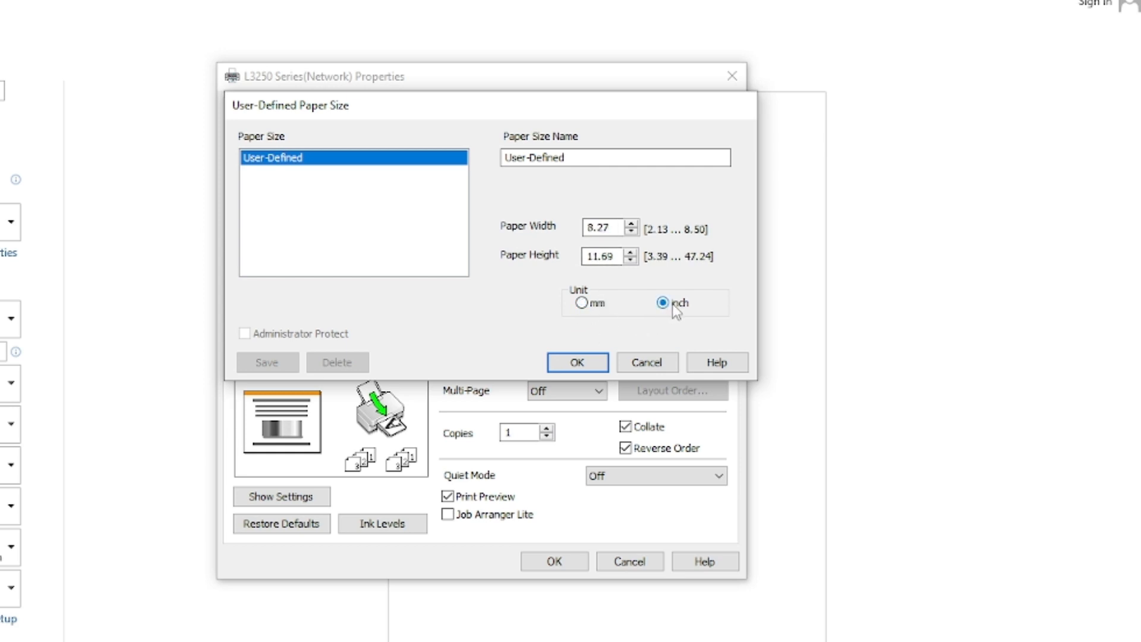
left_click(581, 304)
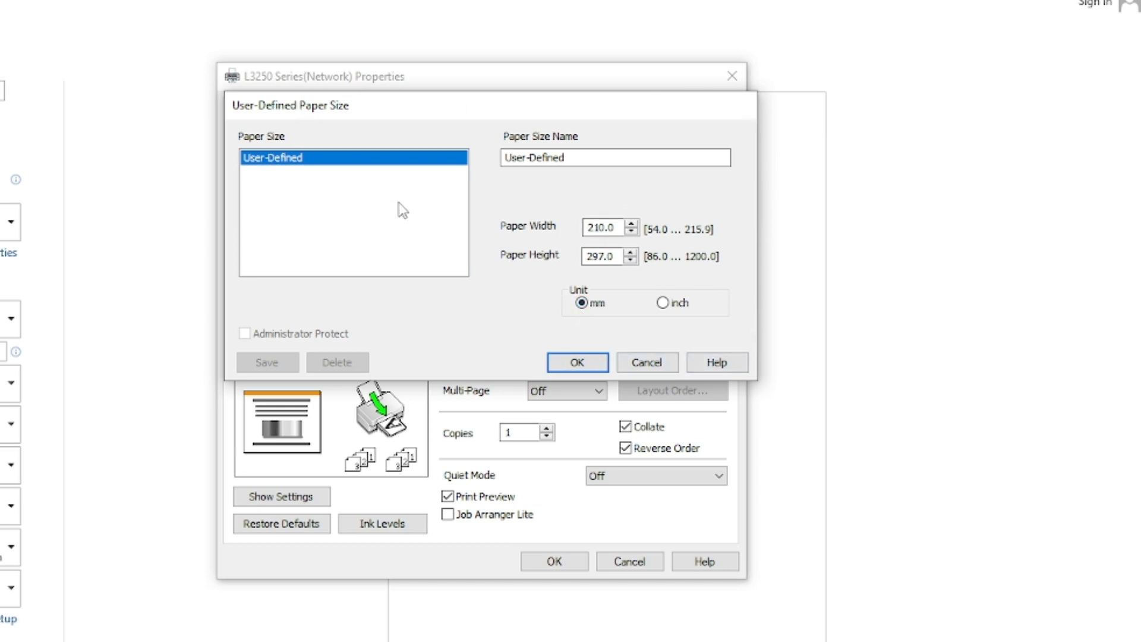
left_click(653, 366)
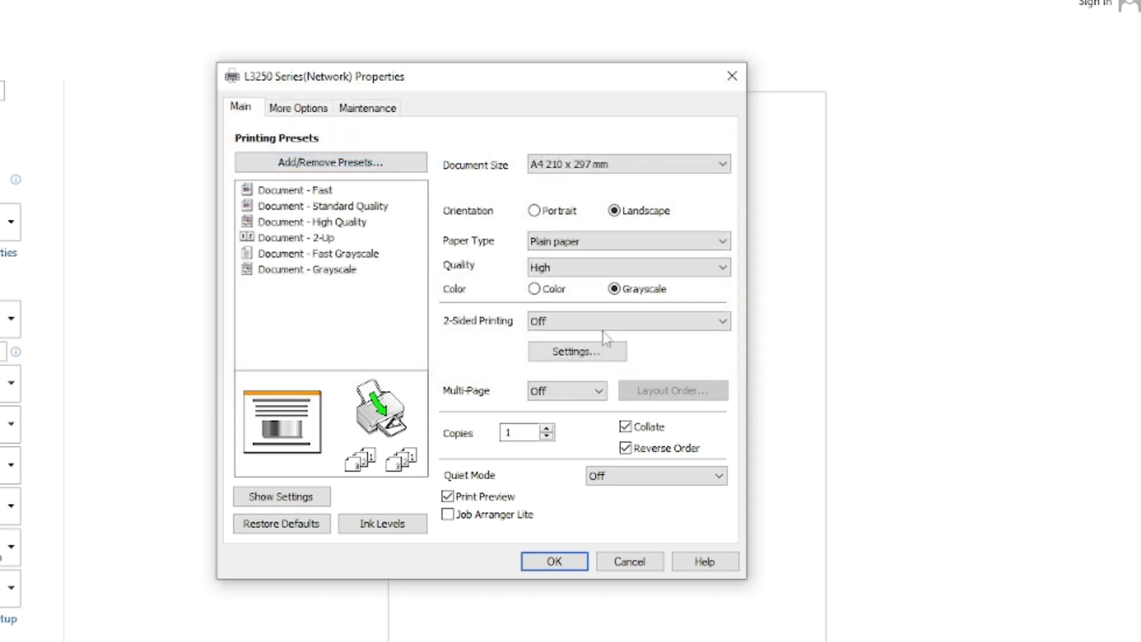
- Try the Letter 8.5 x 11 in document size, set it back to A4 210 x 297 mm, and accept the printer properties
left_click(562, 169)
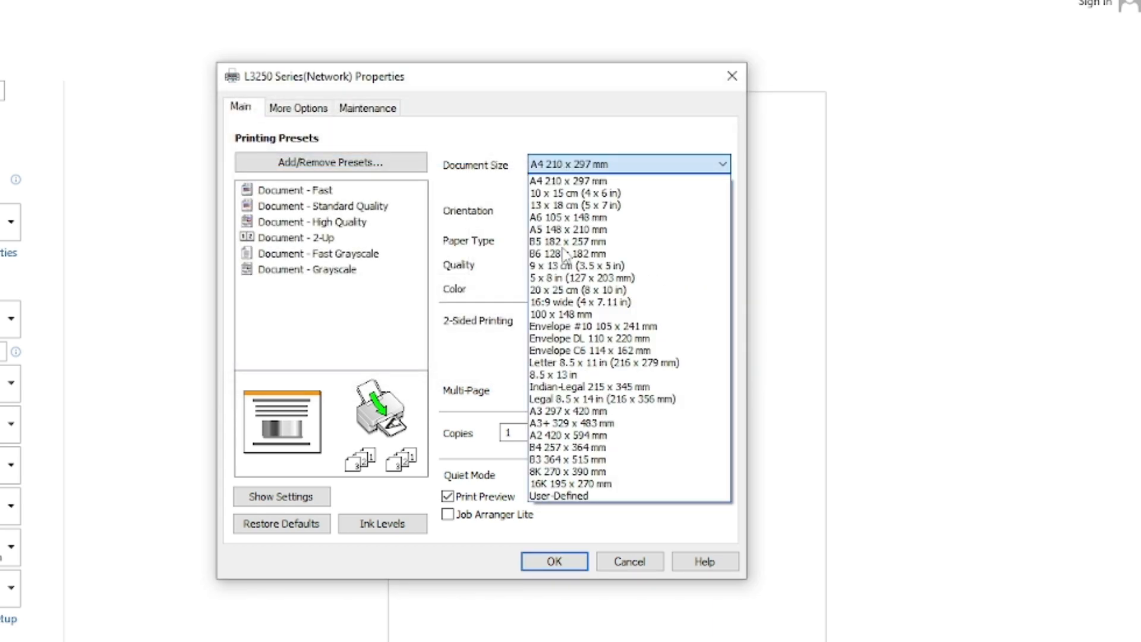
left_click(548, 363)
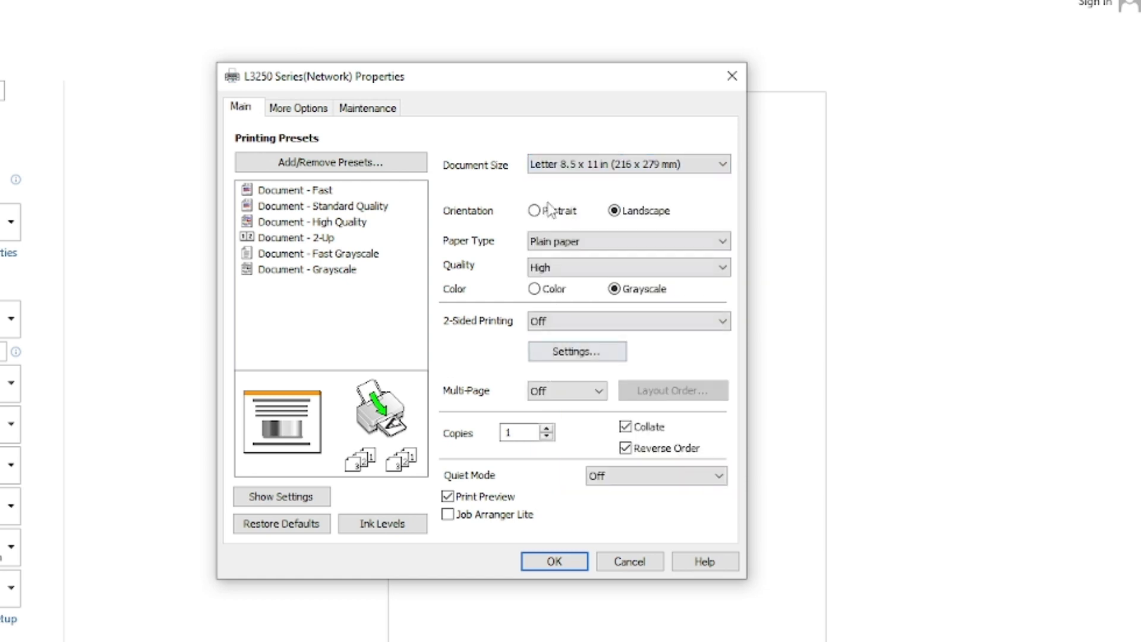
left_click(563, 165)
left_click(559, 183)
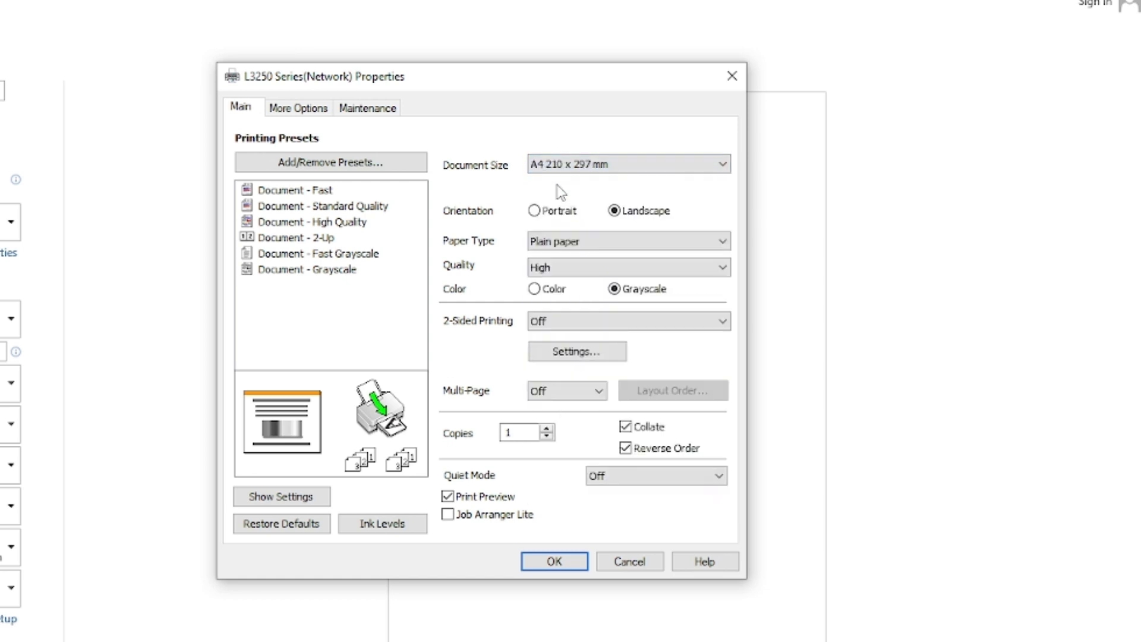
left_click(555, 562)
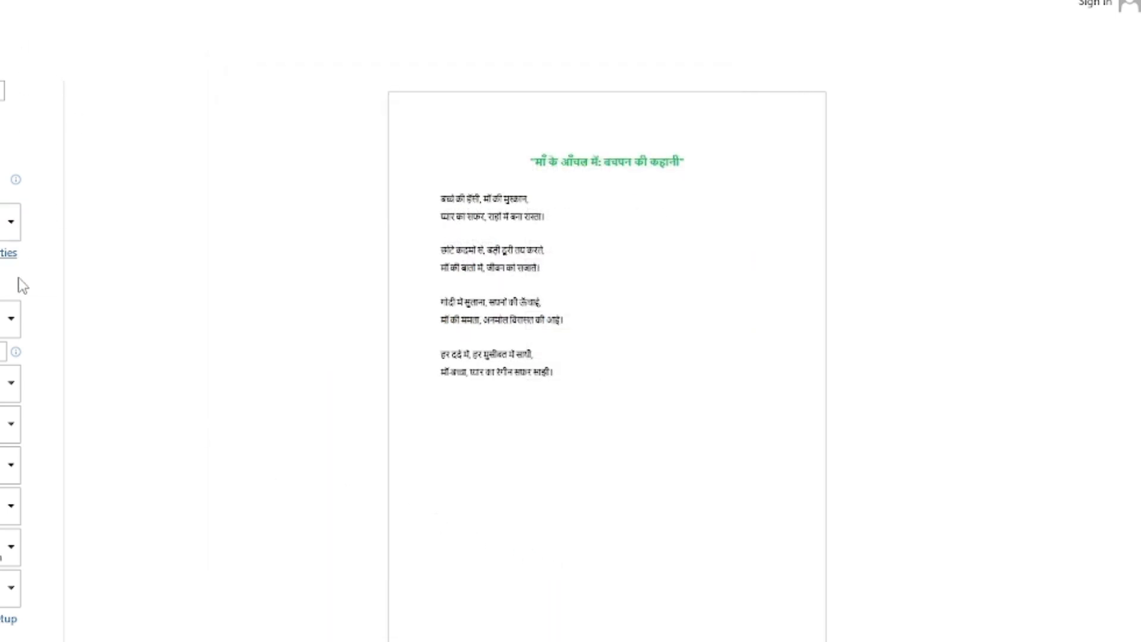
- Reopen the L3250 printer properties, set the color mode to Color, and accept the settings
left_click(341, 285)
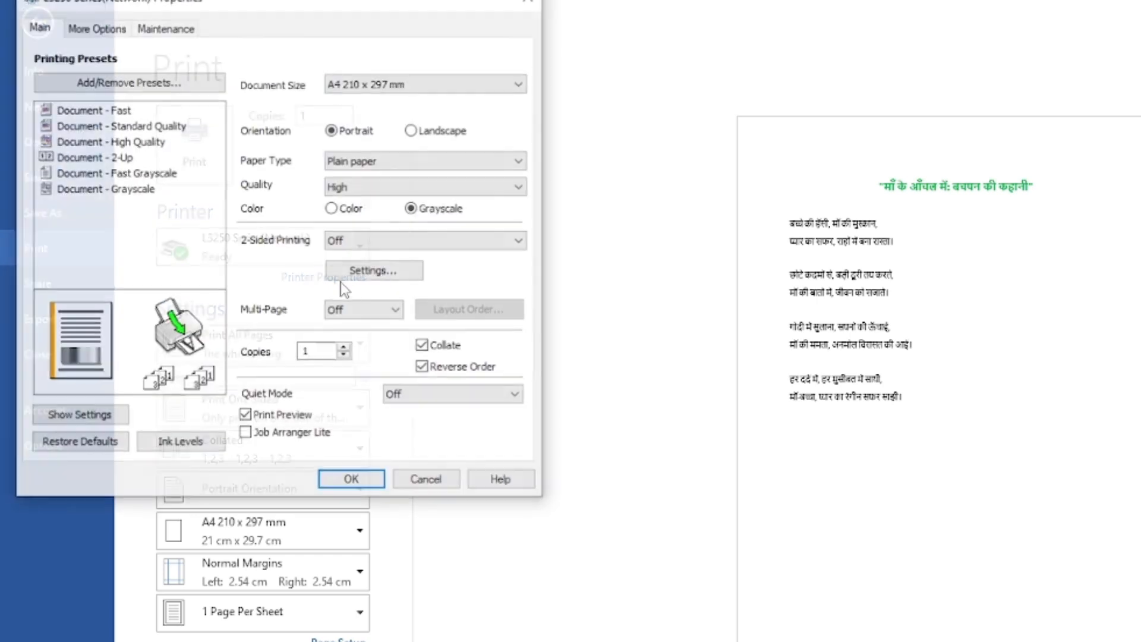
left_click_drag(352, 2, 579, 5)
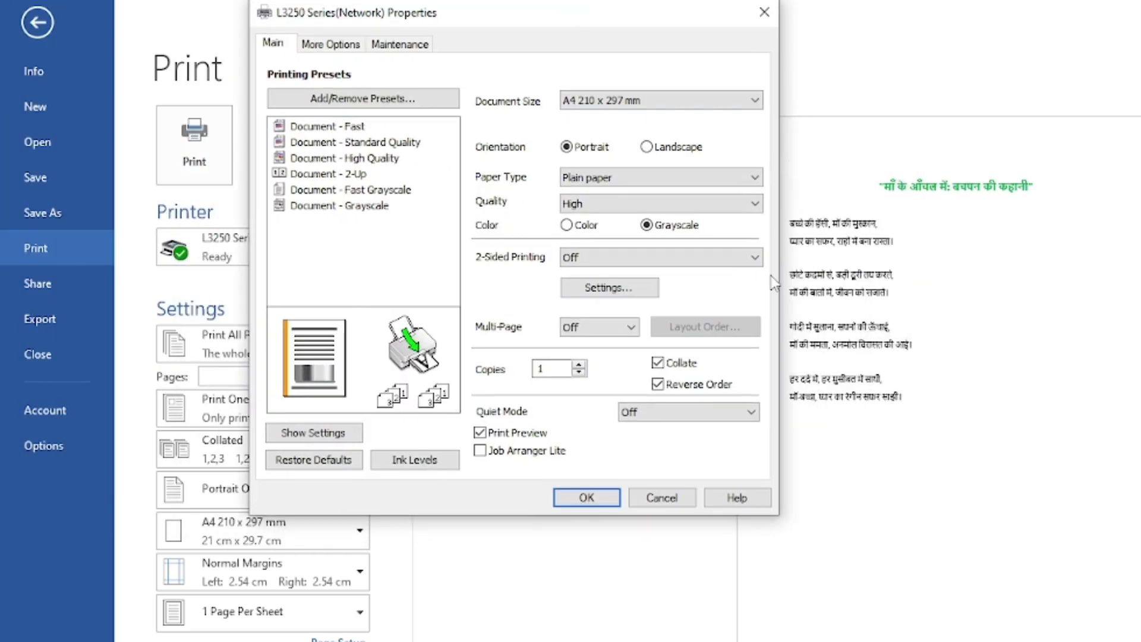
left_click(567, 225)
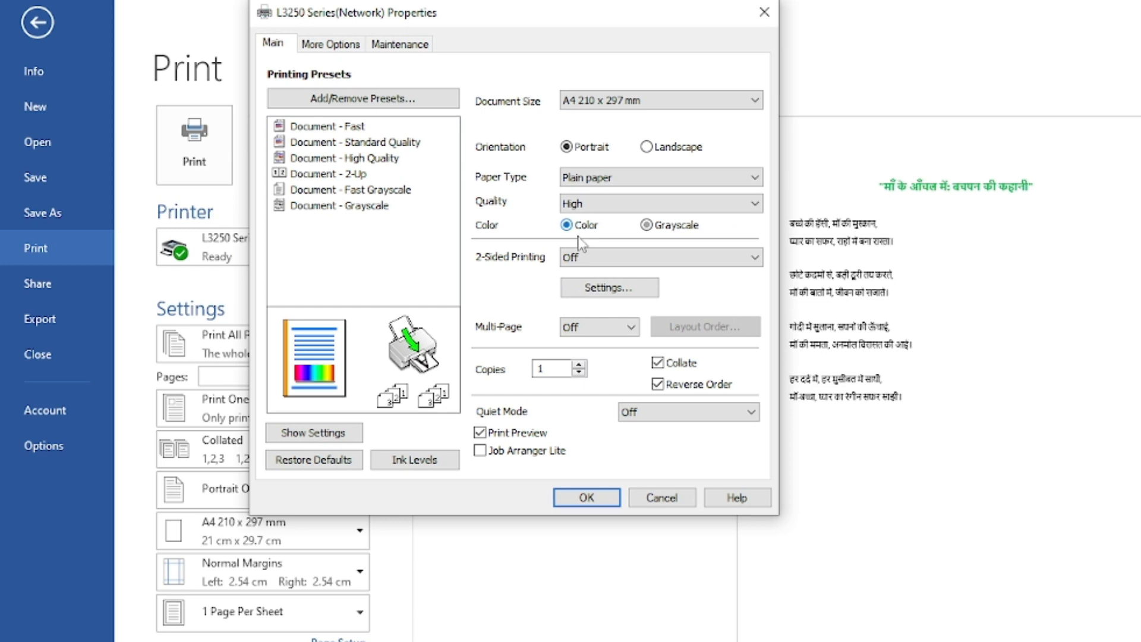
left_click(567, 504)
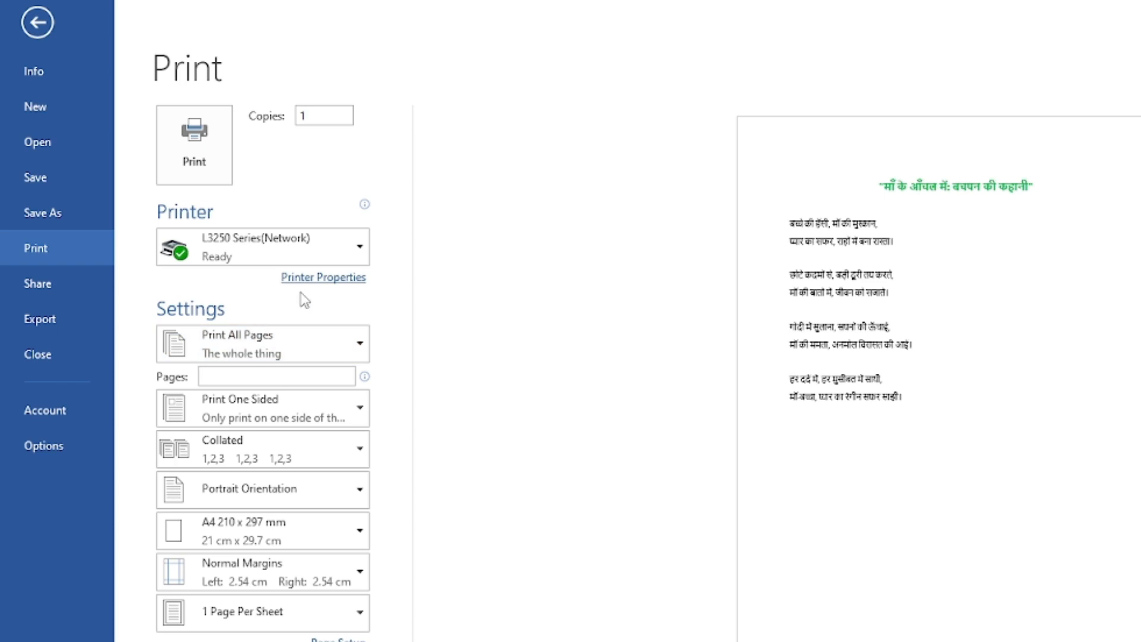
- Set the pages to print to 2,4,6,8,10
left_click(232, 375)
type("2,4")
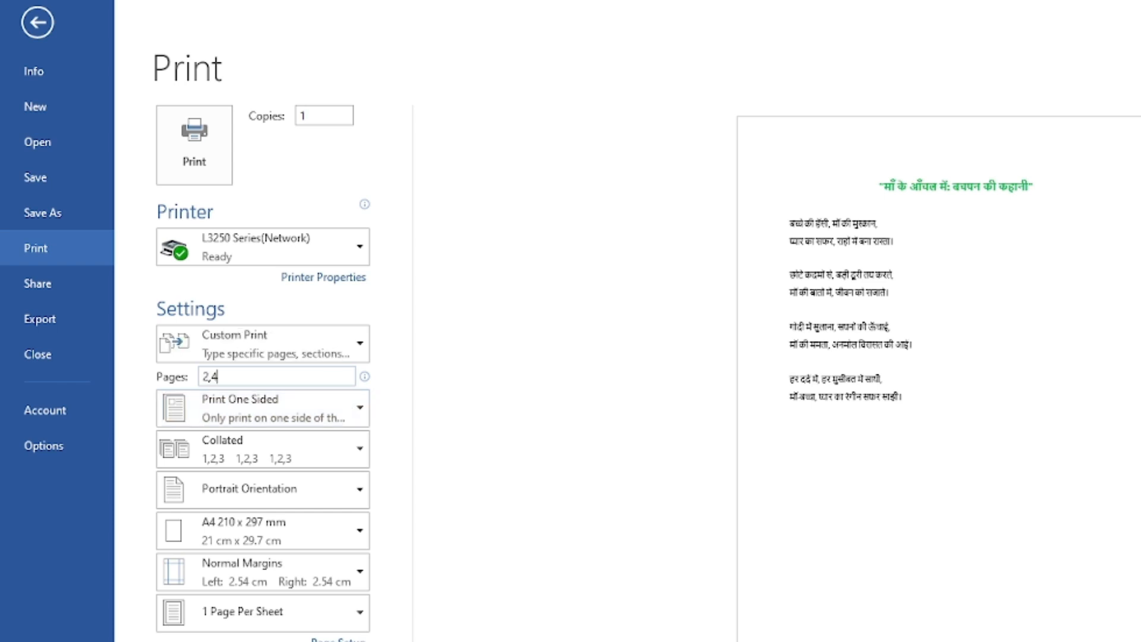
type(",6,8,10")
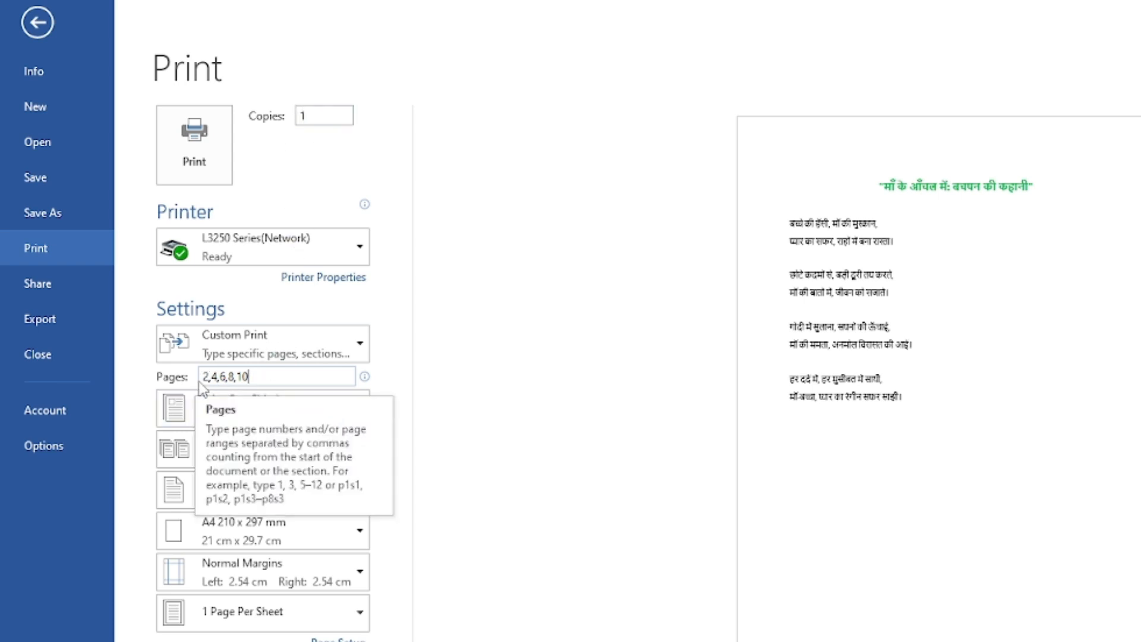
- Replace the list of pages to print with 5,10, 20-50
left_click_drag(202, 377, 263, 379)
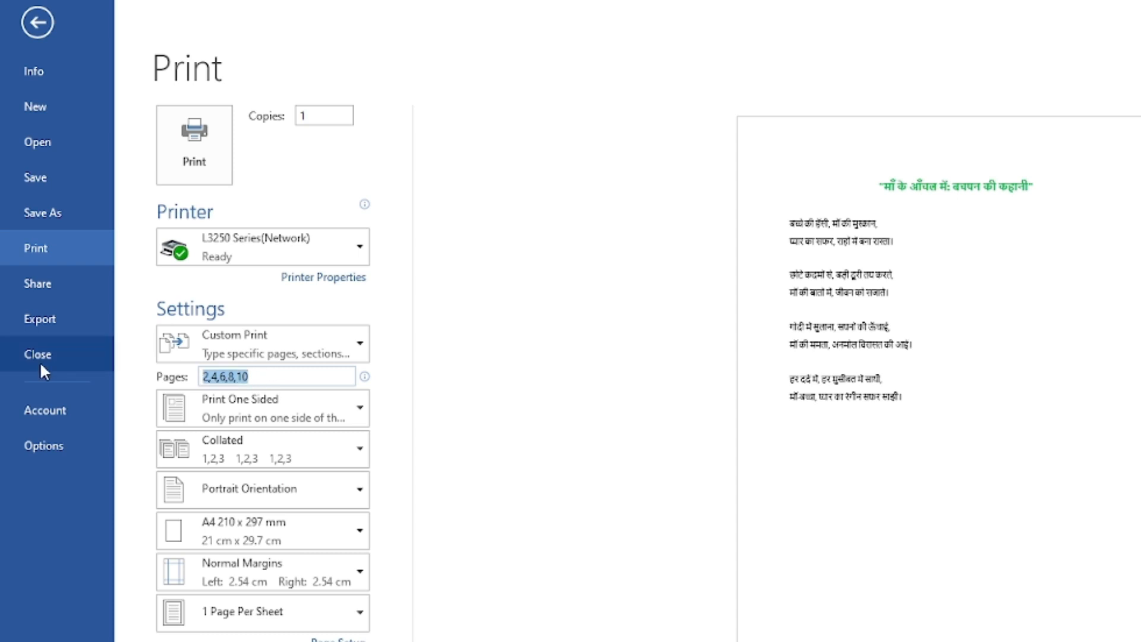
key("BackSpace")
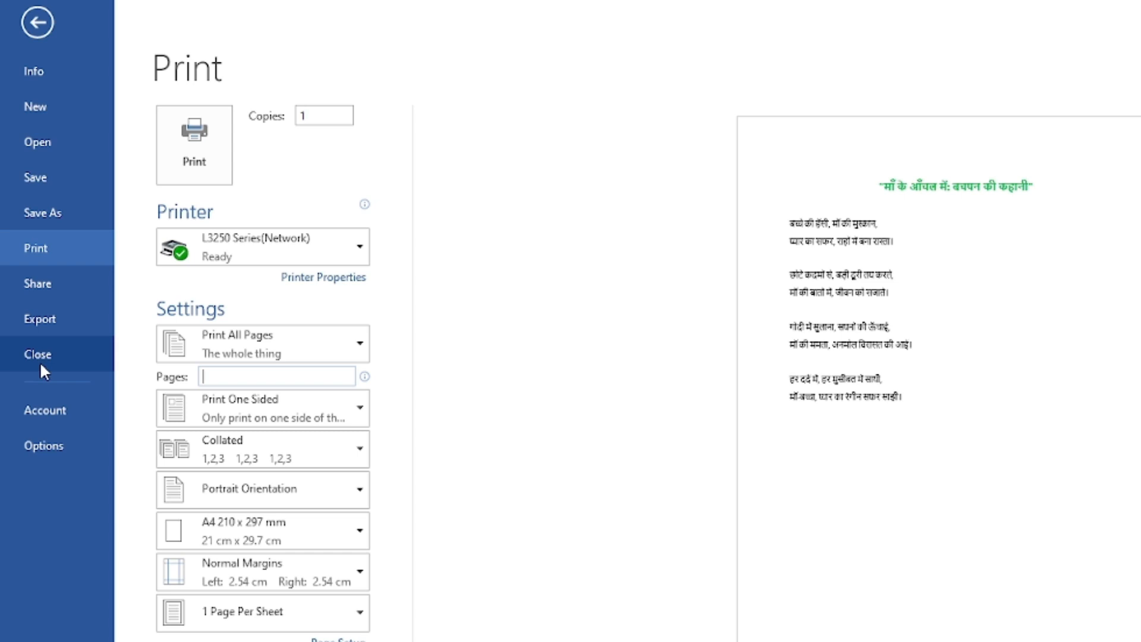
type("5")
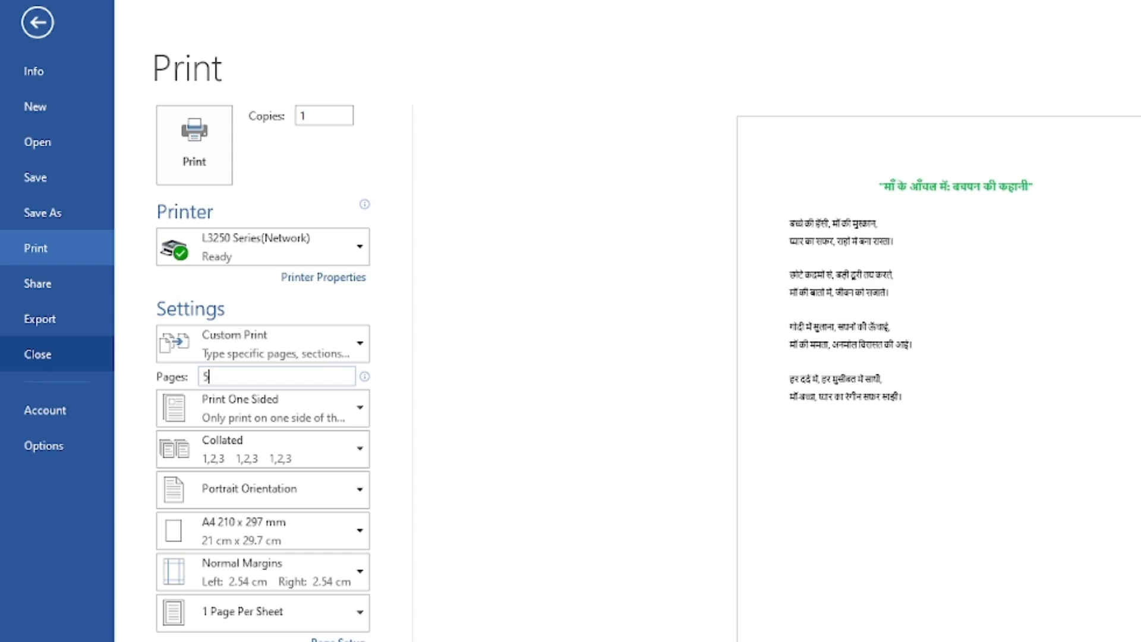
type(",10,")
type("20-50")
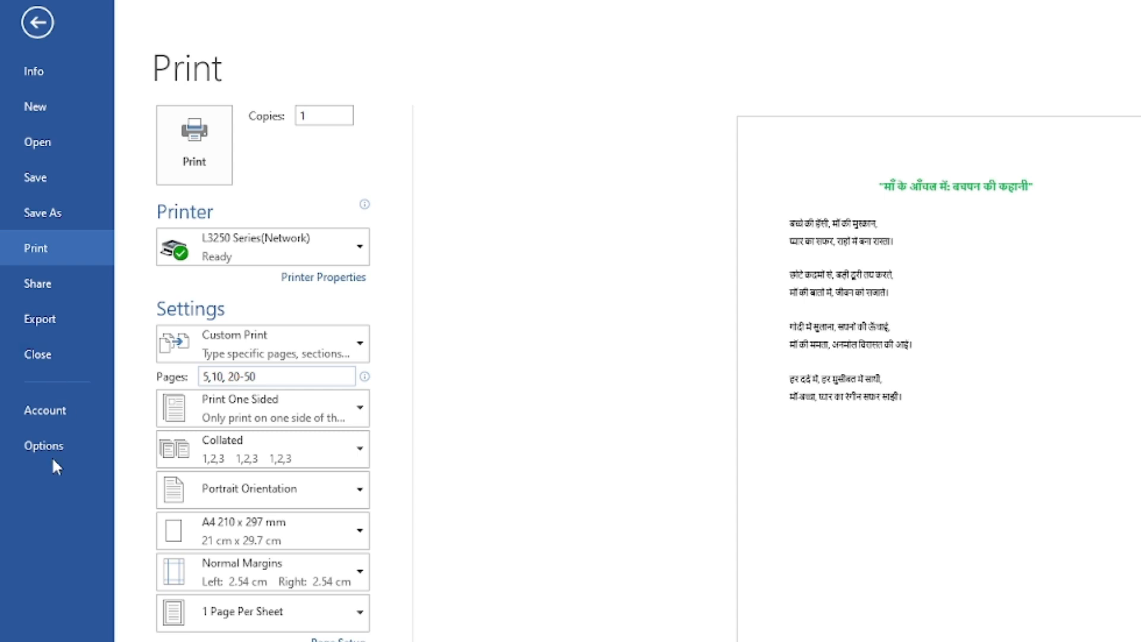
- Replace the page range with page 3 only, and clear it again to return to printing all pages
left_click_drag(228, 376, 272, 373)
left_click_drag(202, 376, 309, 375)
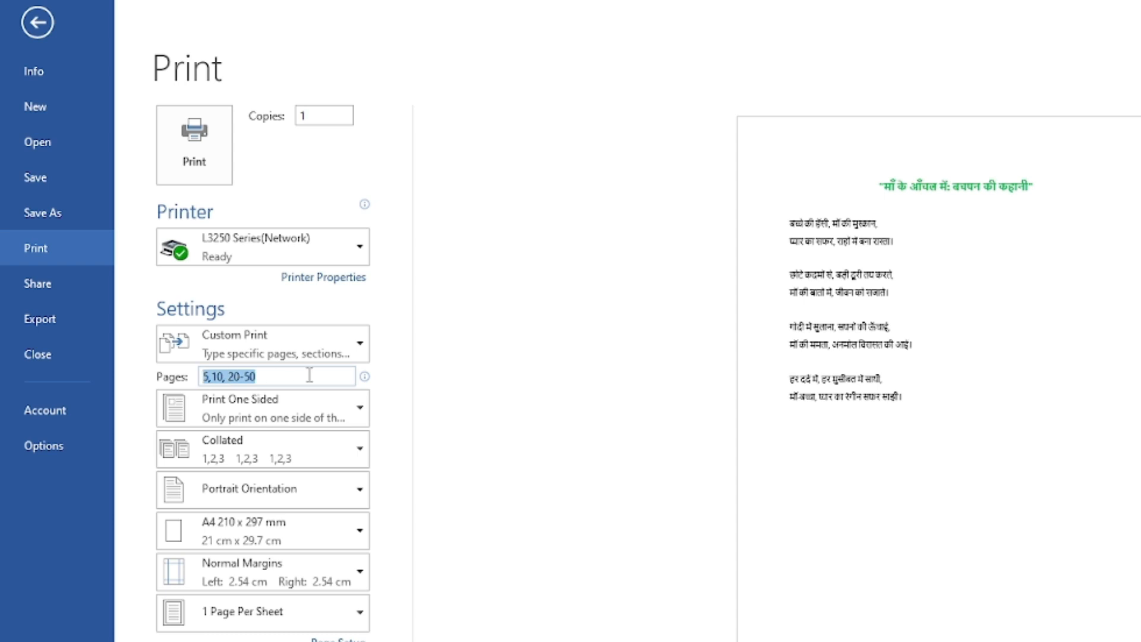
key("BackSpace")
type("p")
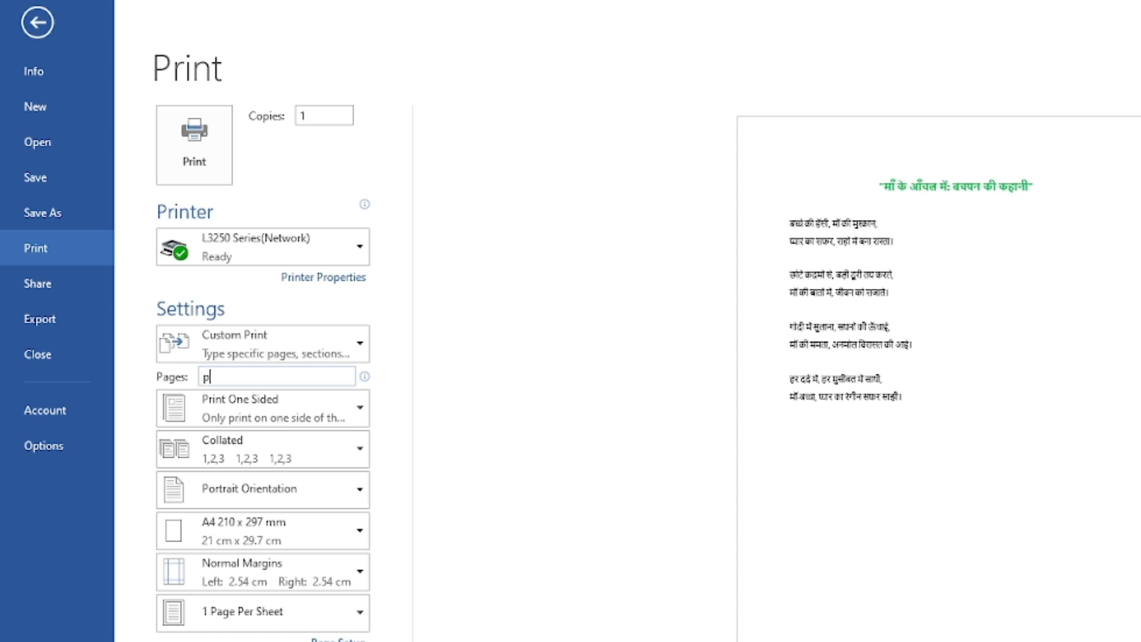
key("BackSpace")
type("3")
left_click_drag(250, 381, 113, 358)
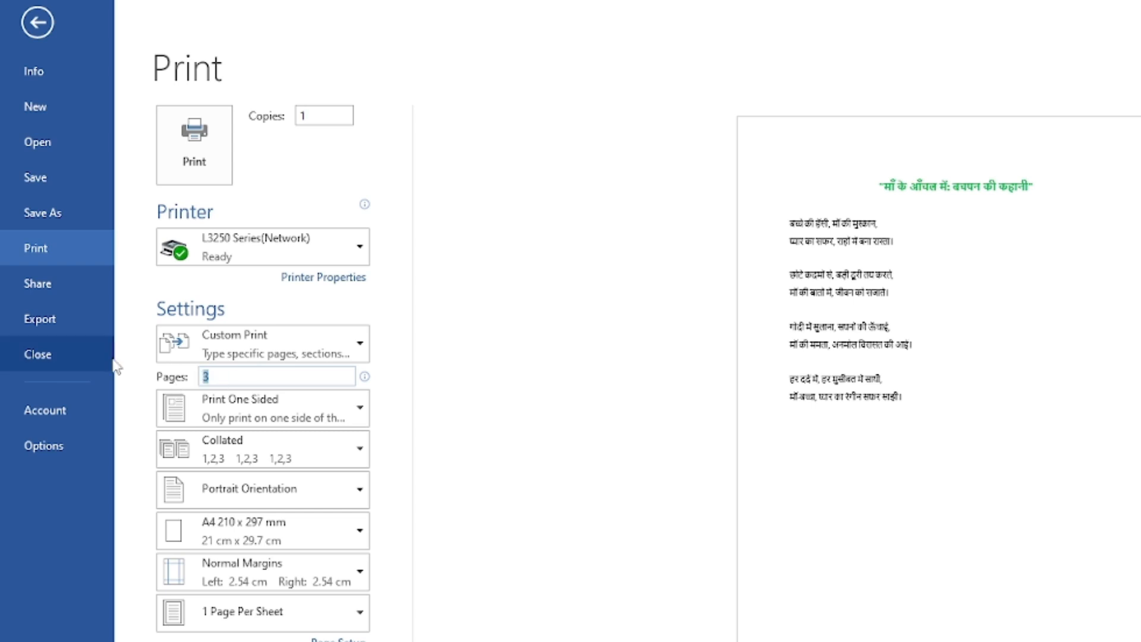
key("BackSpace")
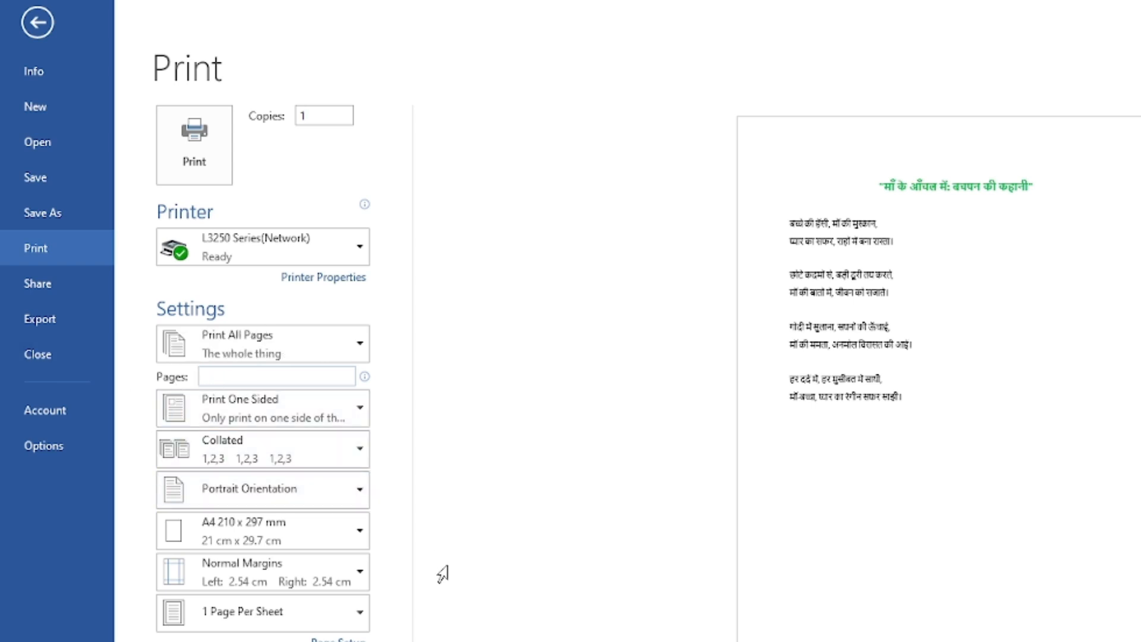
- Keep the page order as Collated and set the number of copies to 5
left_click(261, 446)
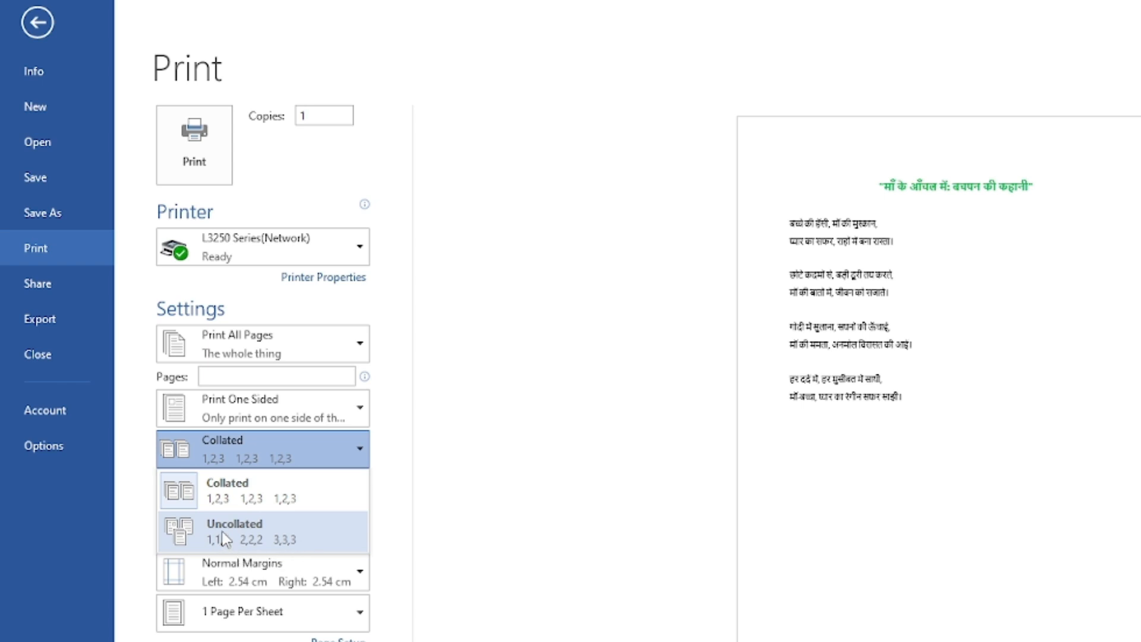
left_click(216, 490)
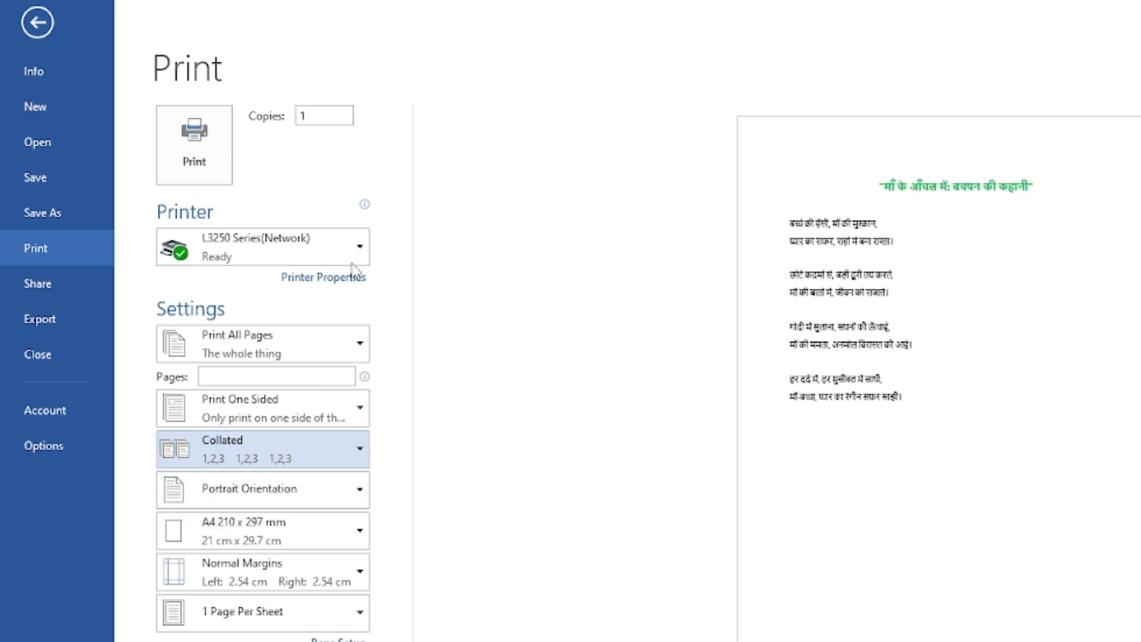
left_click(325, 114)
key("BackSpace")
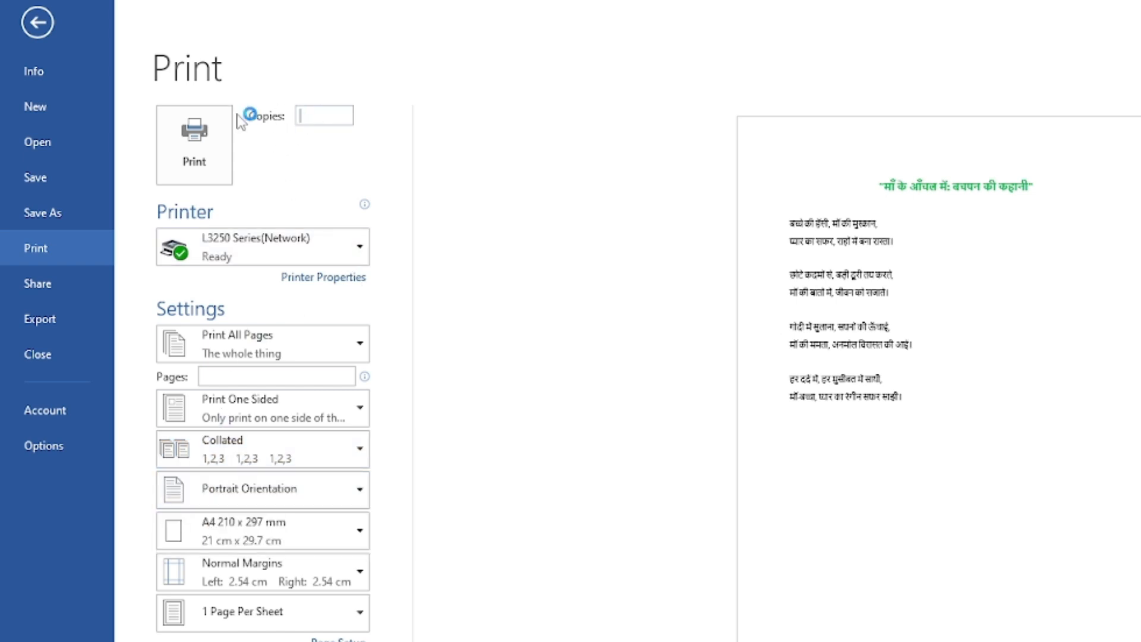
type("5")
- Try the Uncollated page order for the copies, and switch back to Collated
left_click(257, 463)
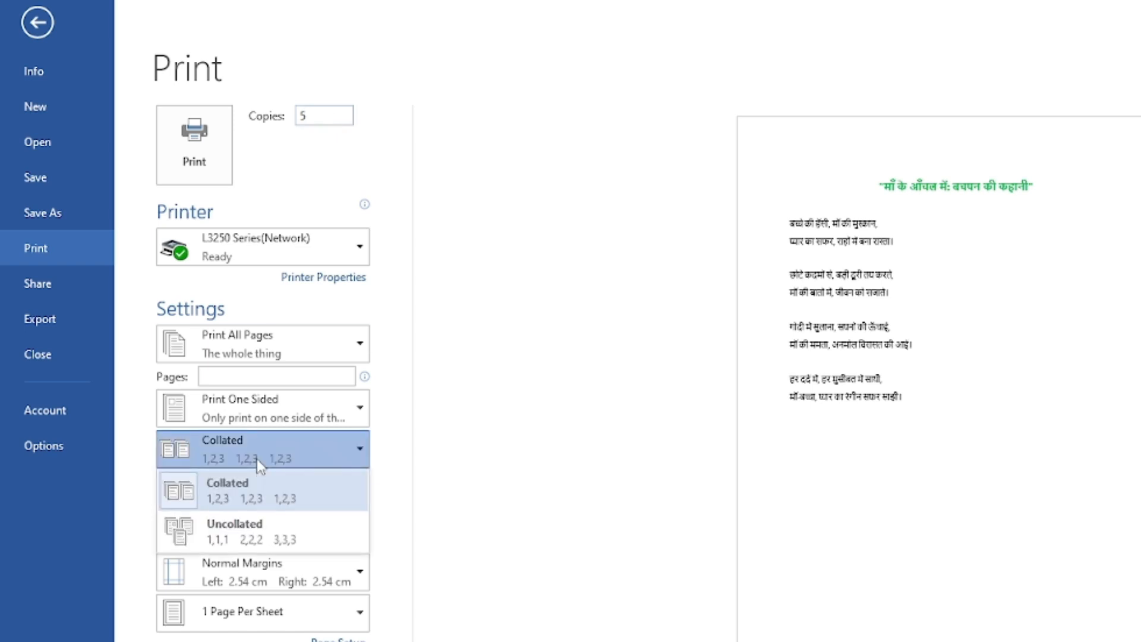
left_click(219, 545)
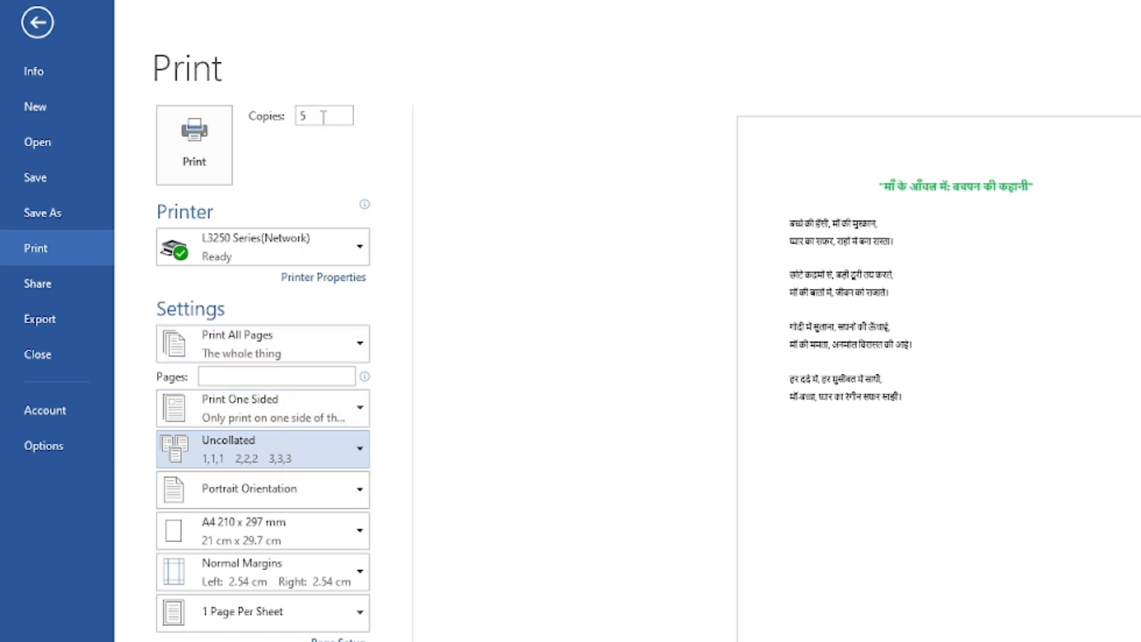
left_click(302, 116)
left_click(296, 456)
left_click(255, 498)
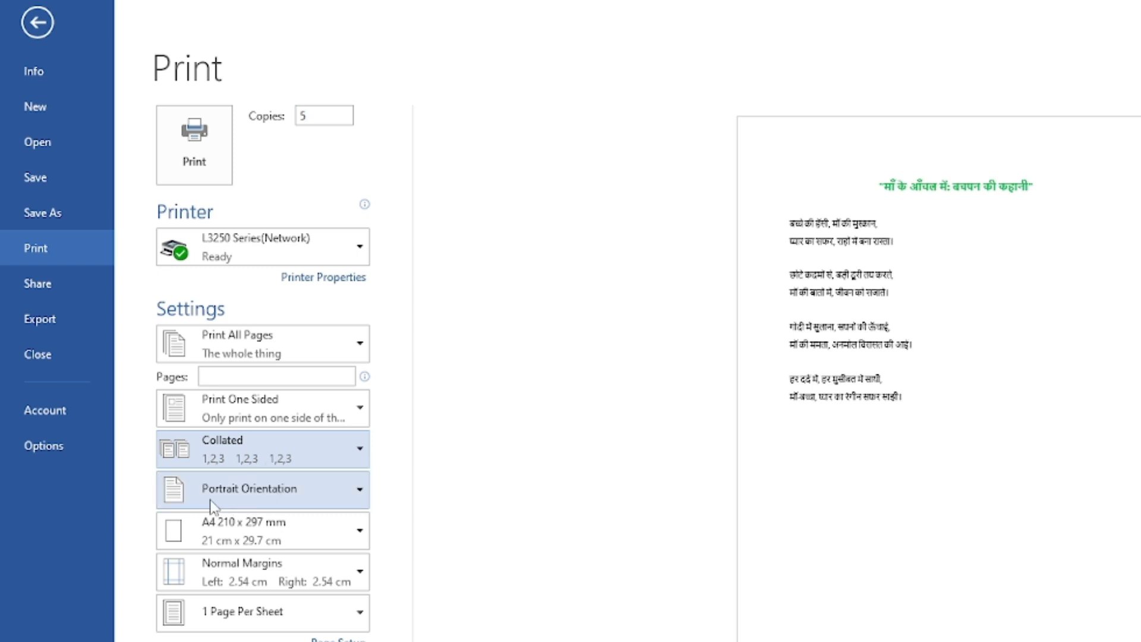
- Try Landscape orientation, return to Portrait, and look through the margin presets while keeping Normal
left_click(330, 492)
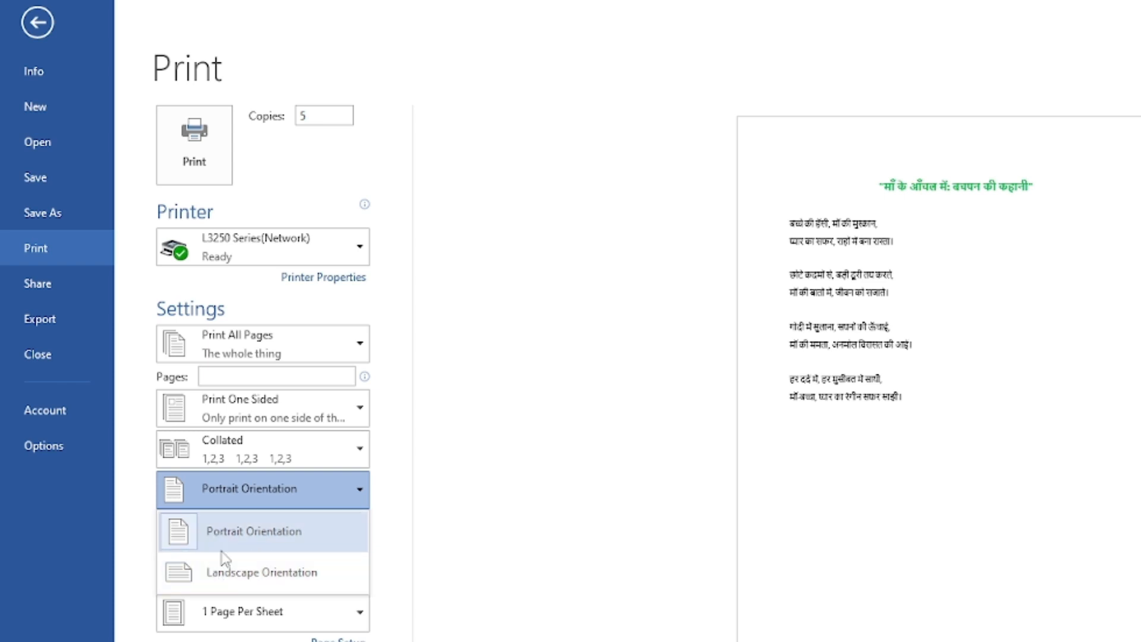
left_click(225, 571)
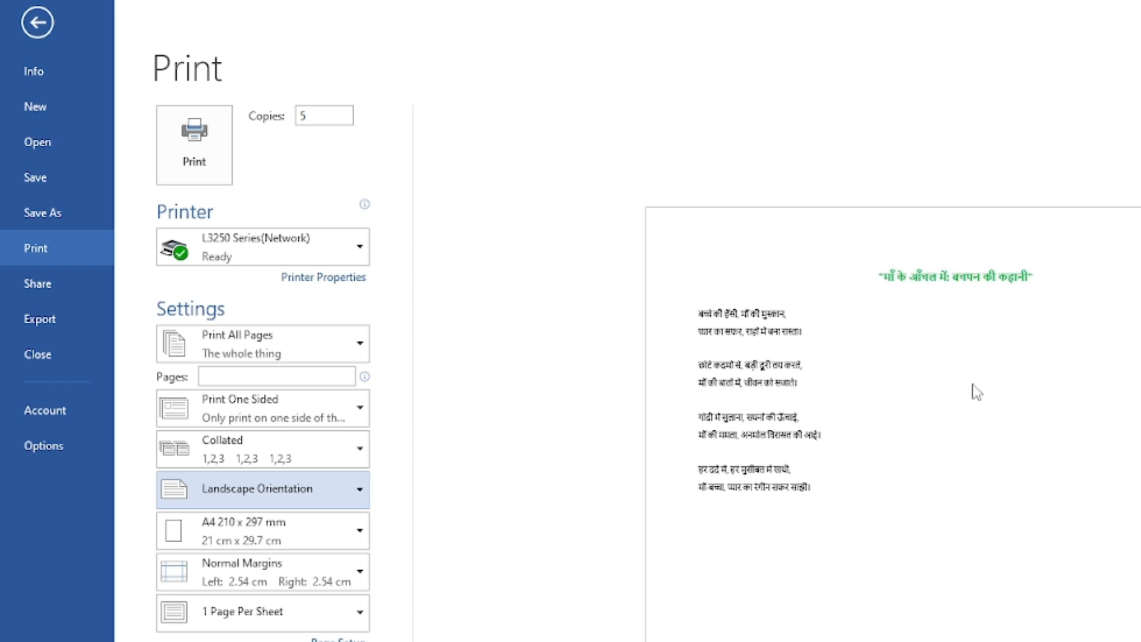
left_click(238, 487)
left_click(229, 536)
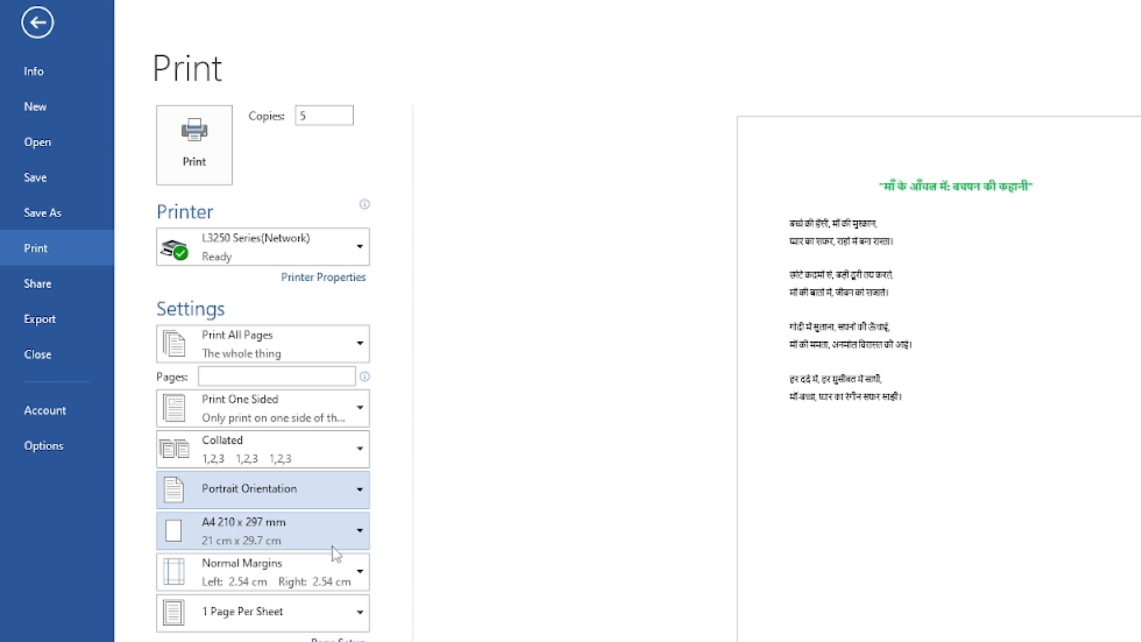
left_click(354, 587)
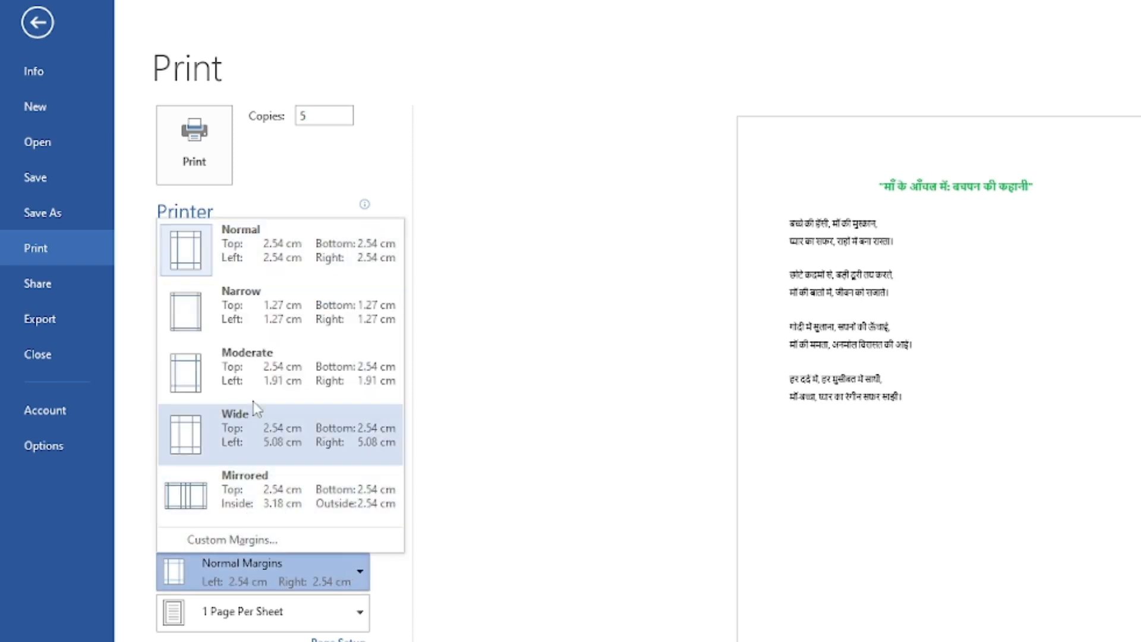
left_click(575, 360)
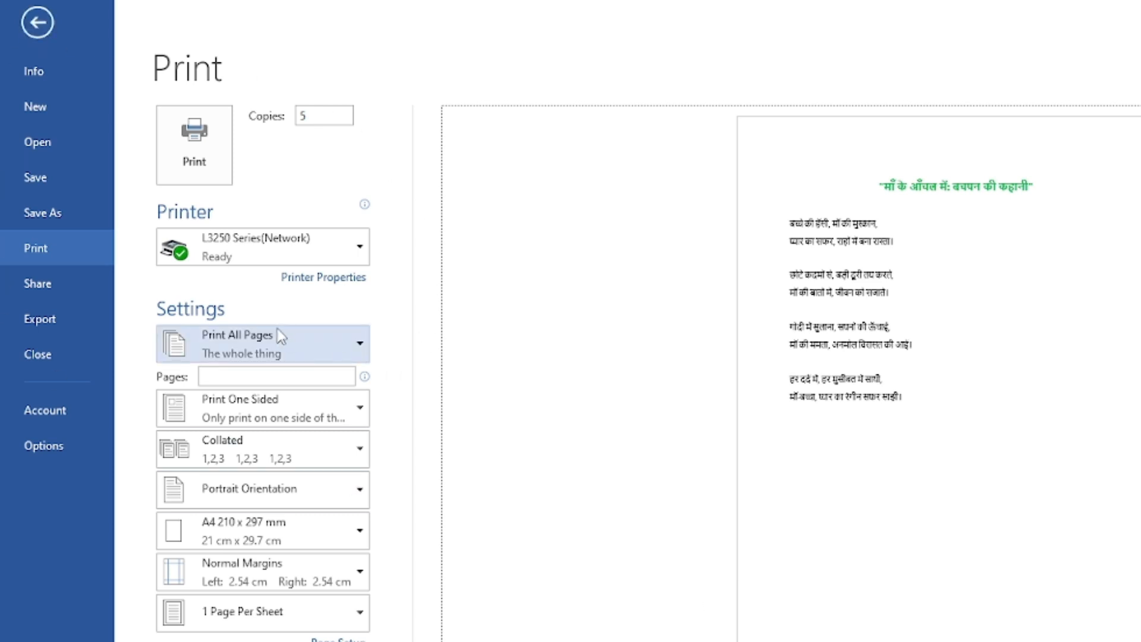
- Return to the document and add a 3 pt thick-and-thin double-line box page border to the whole document
left_click(41, 28)
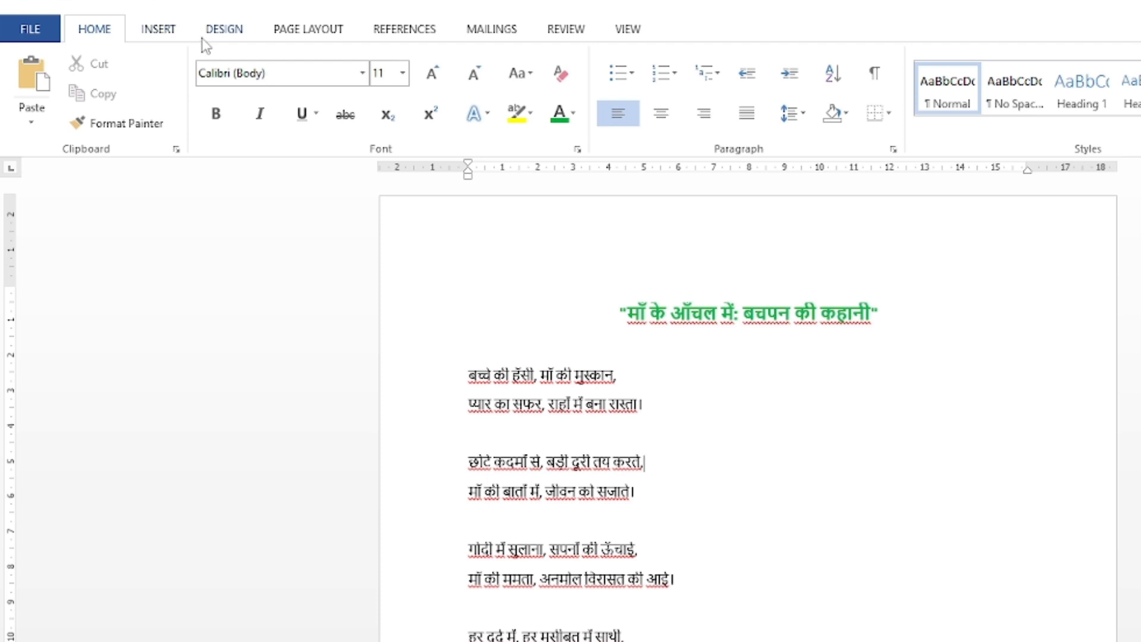
left_click(279, 33)
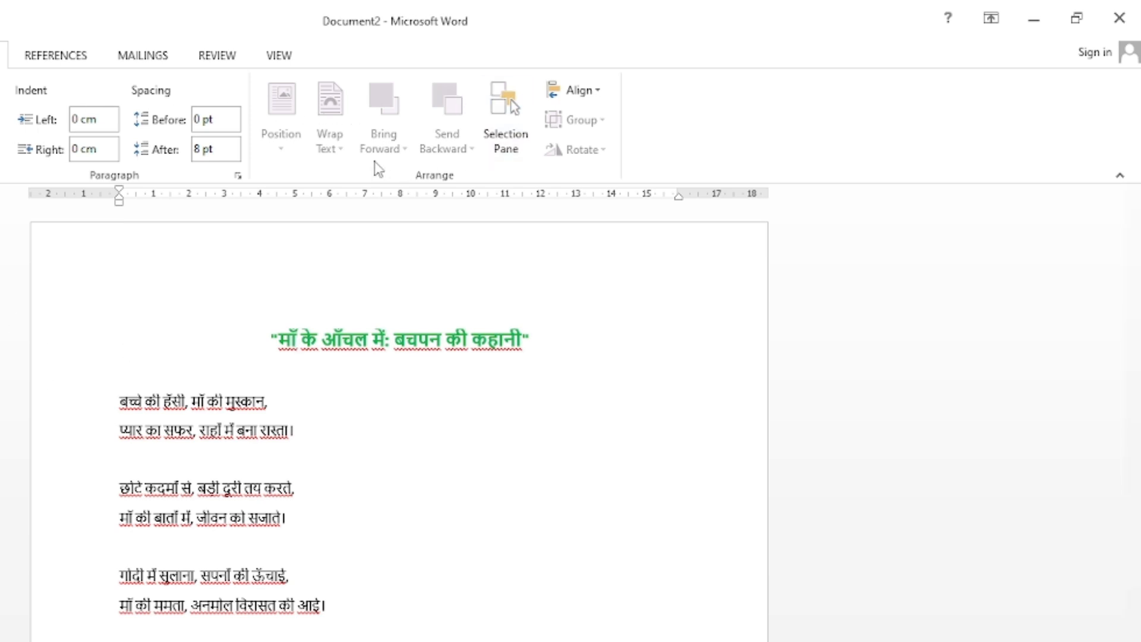
scroll(512, 107, "up", 1)
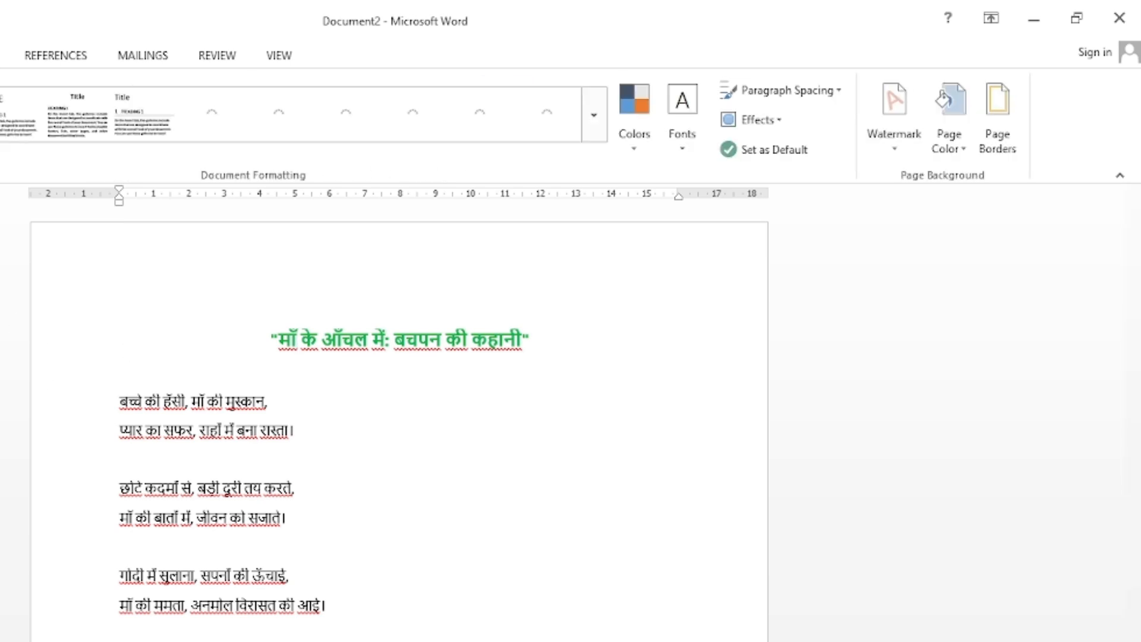
left_click(953, 135)
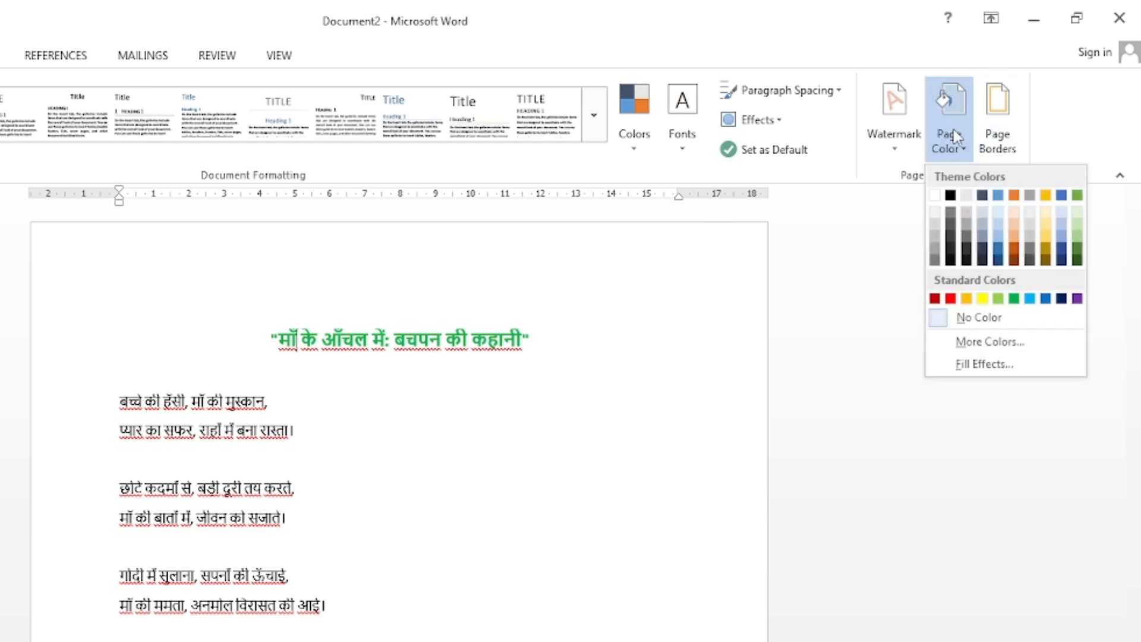
left_click(997, 133)
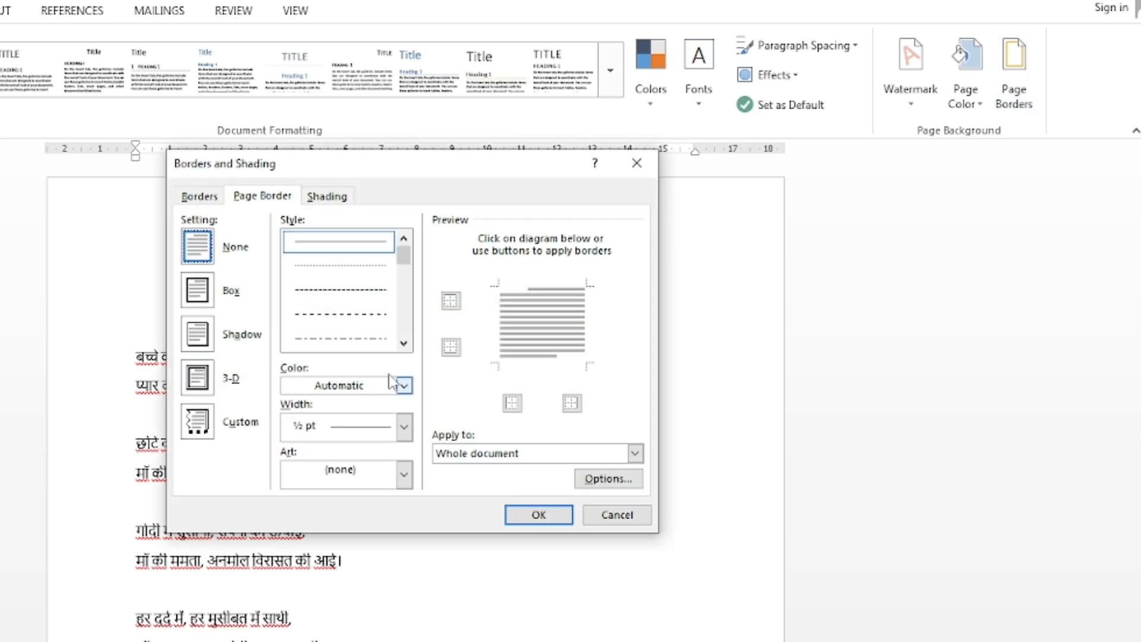
left_click_drag(405, 255, 405, 286)
left_click(367, 307)
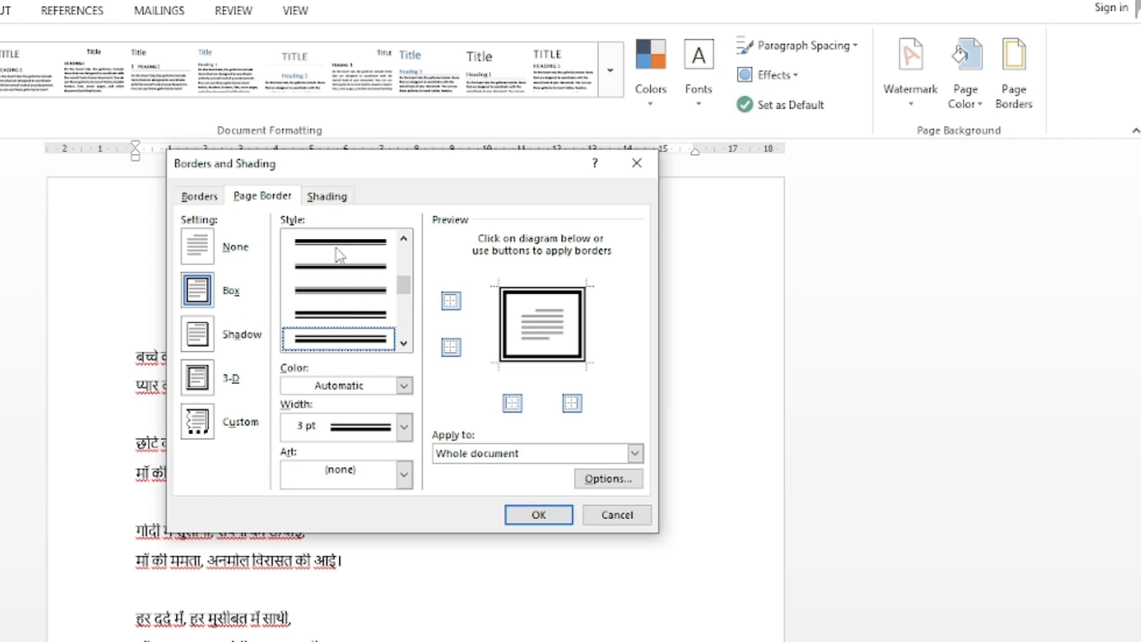
left_click(374, 334)
left_click(539, 515)
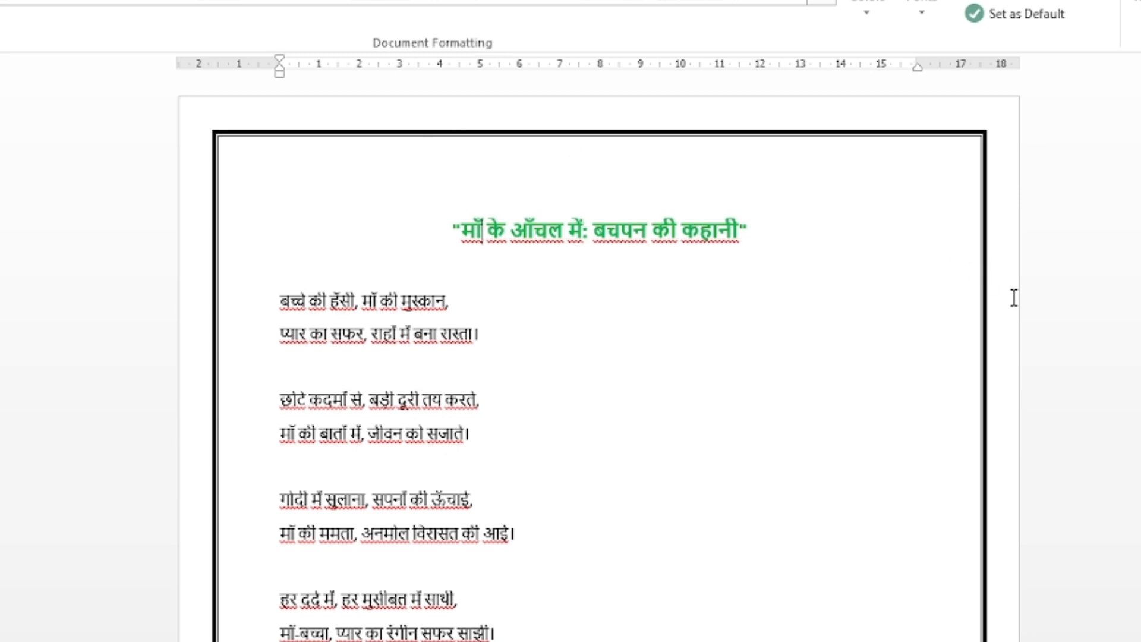
scroll(1008, 312, "down", 10)
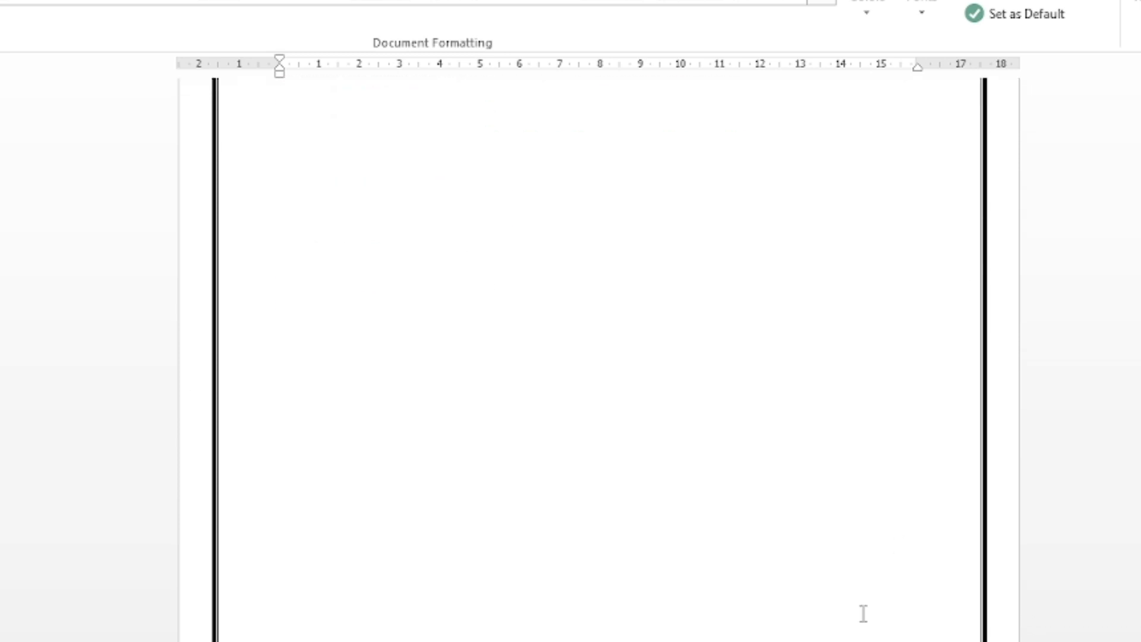
scroll(797, 630, "up", 10)
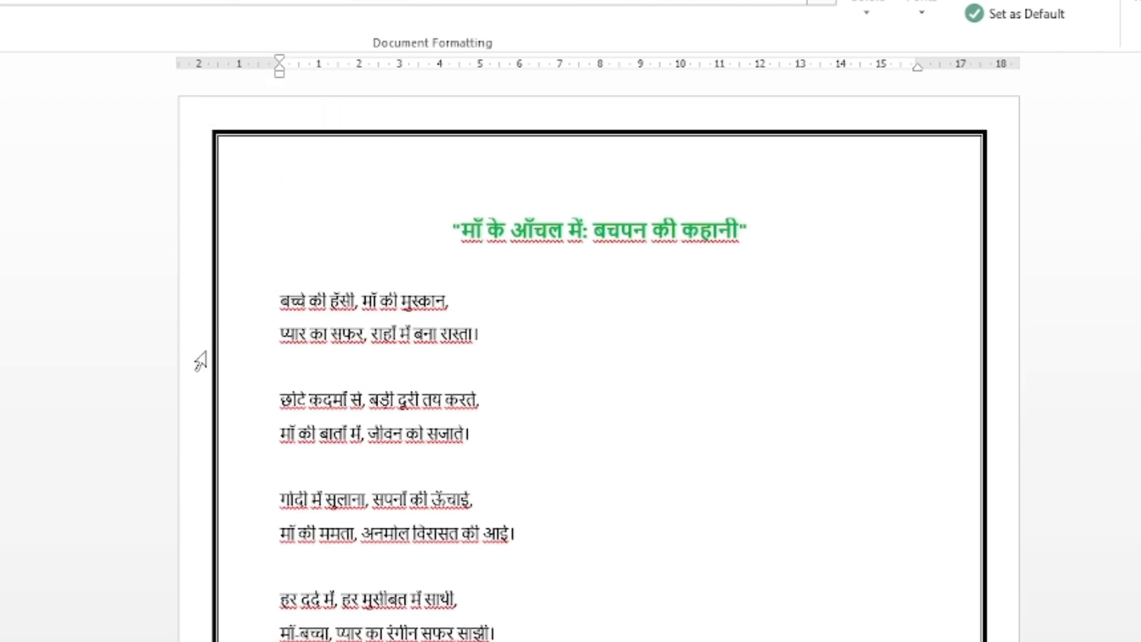
- Open the print settings and preview of the bordered document
left_click(6, 0)
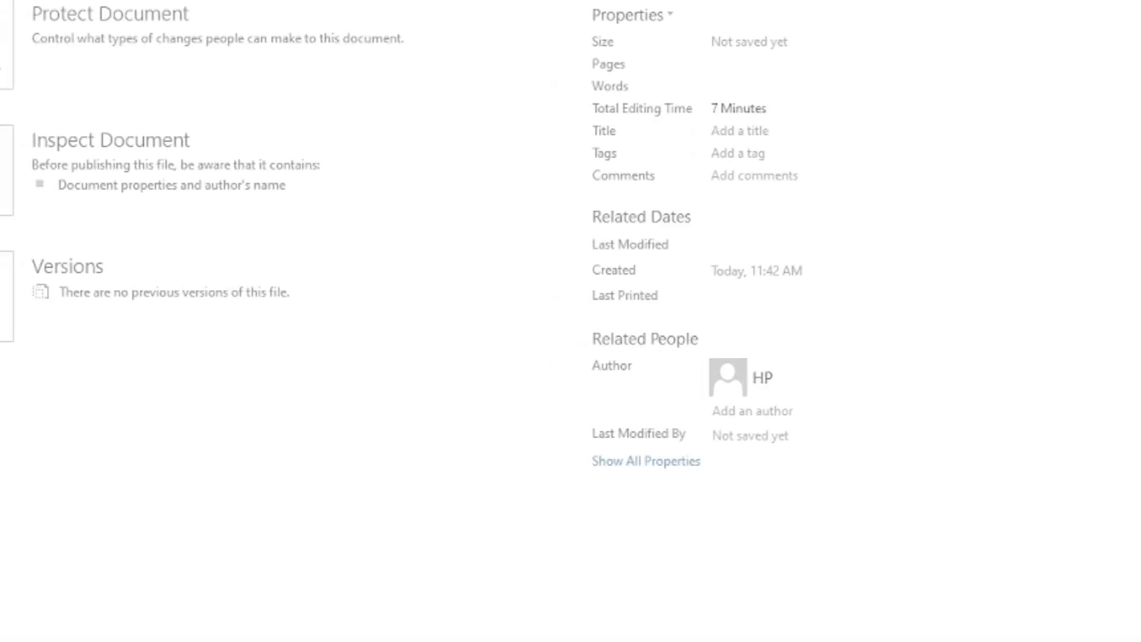
left_click(1, 184)
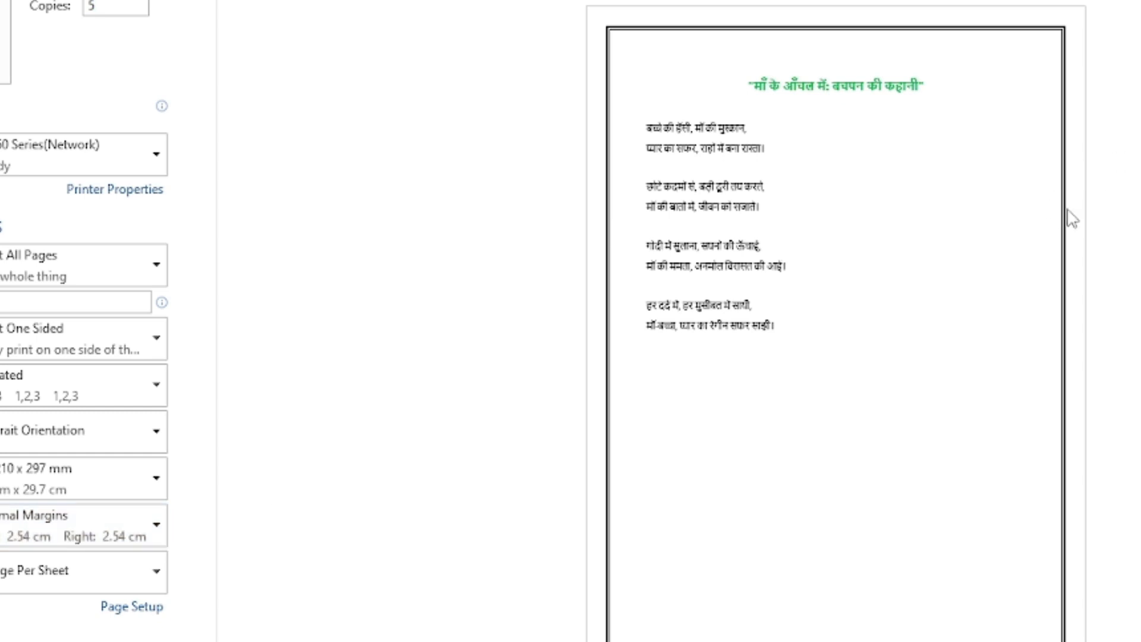
- Try printing 2 pages per sheet, and switch back to 1 page per sheet
left_click(153, 586)
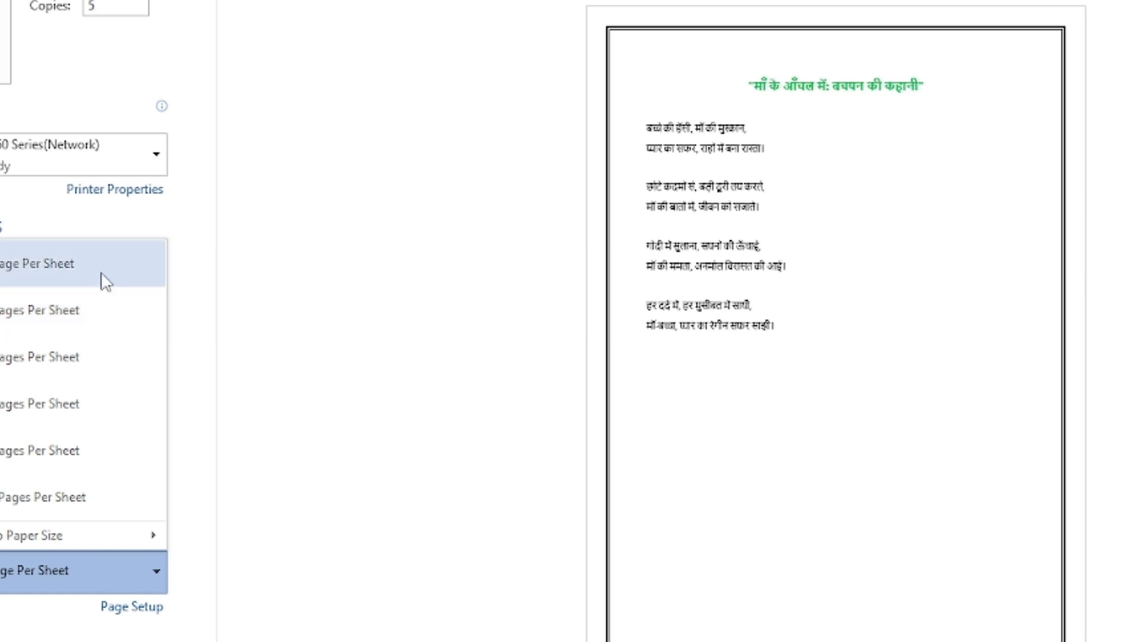
left_click(1, 332)
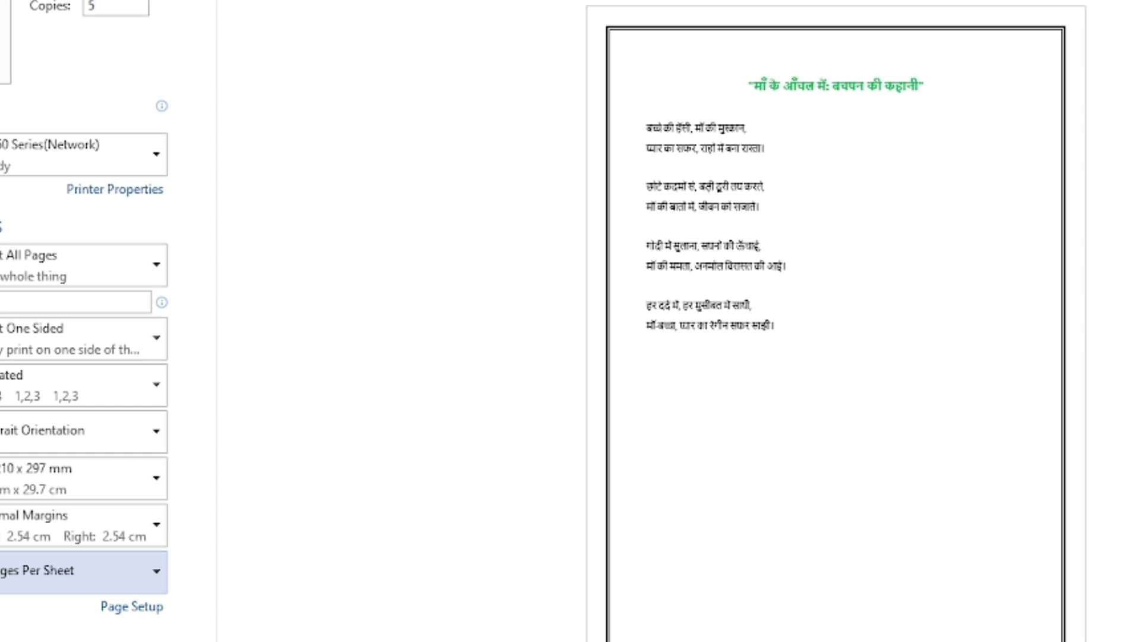
left_click(126, 574)
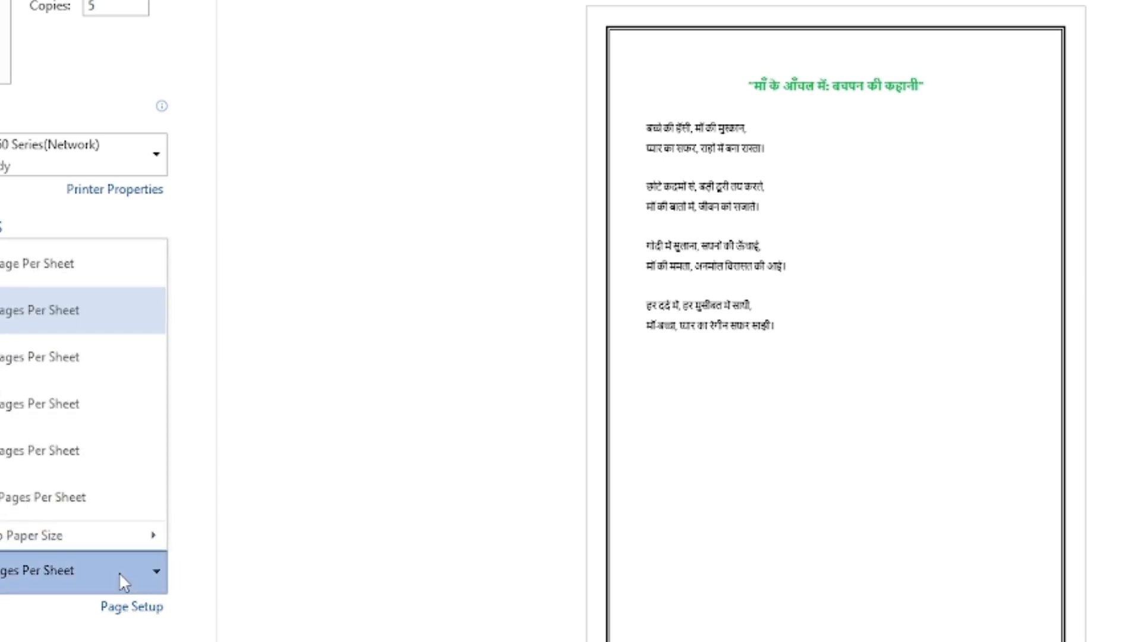
left_click(3, 283)
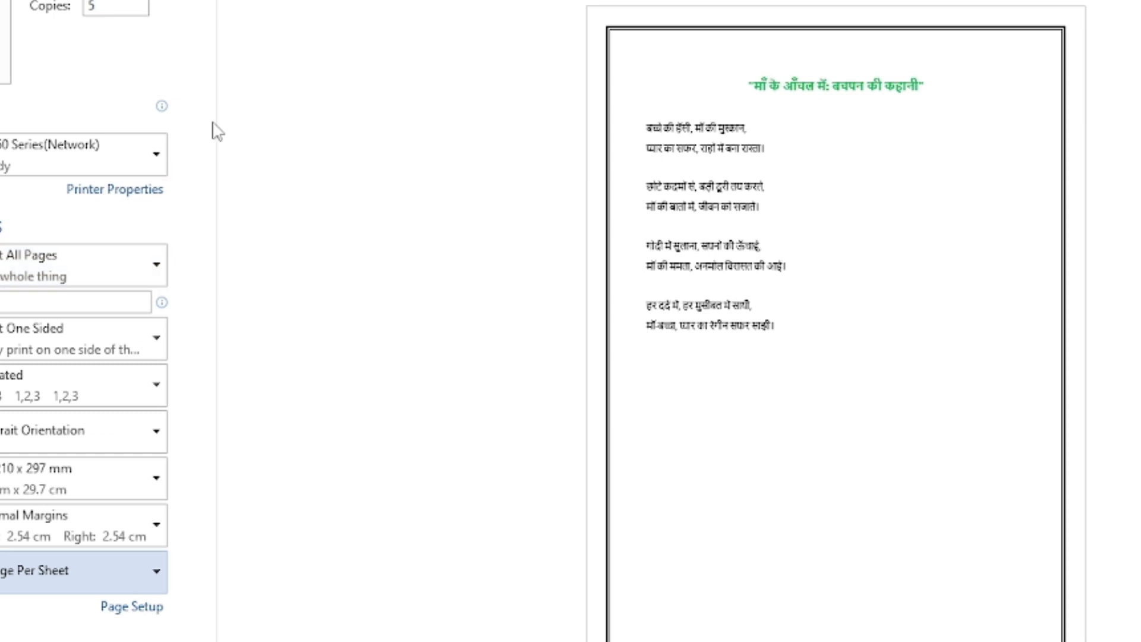
- Send the 5 copies to print, maximize the printer's preview window, and confirm printing from it
left_click(4, 43)
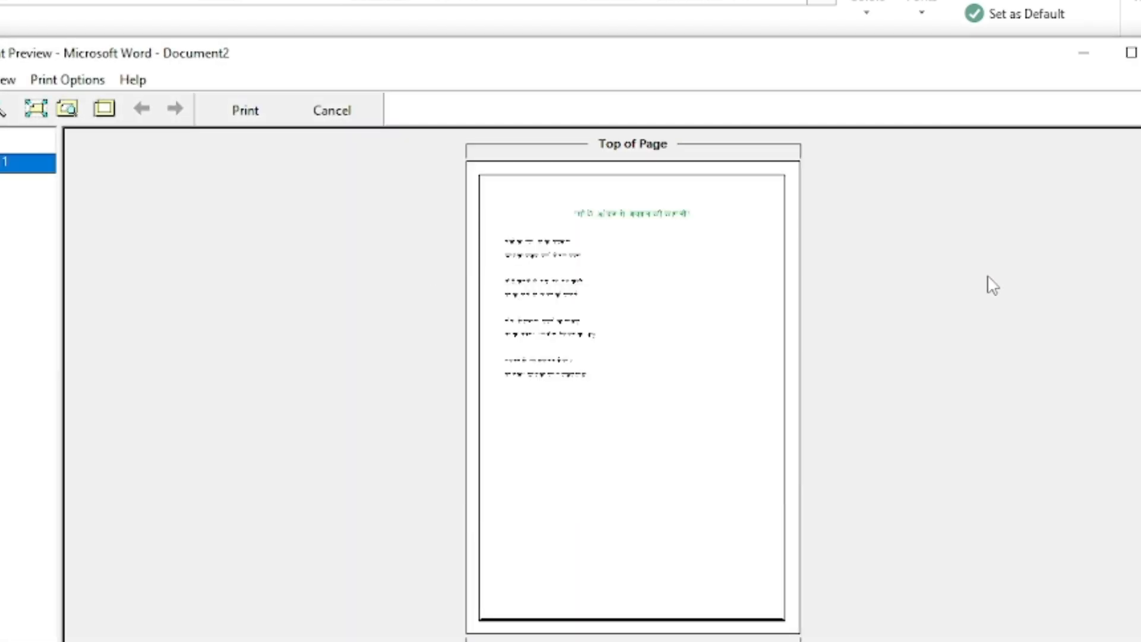
double_click(637, 47)
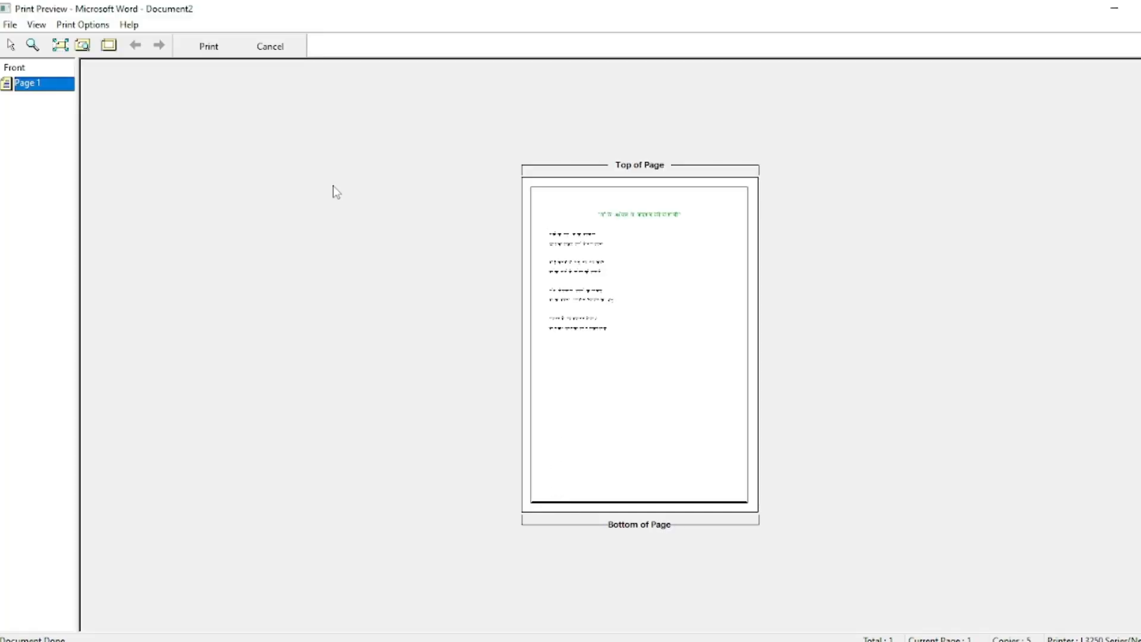
left_click(209, 46)
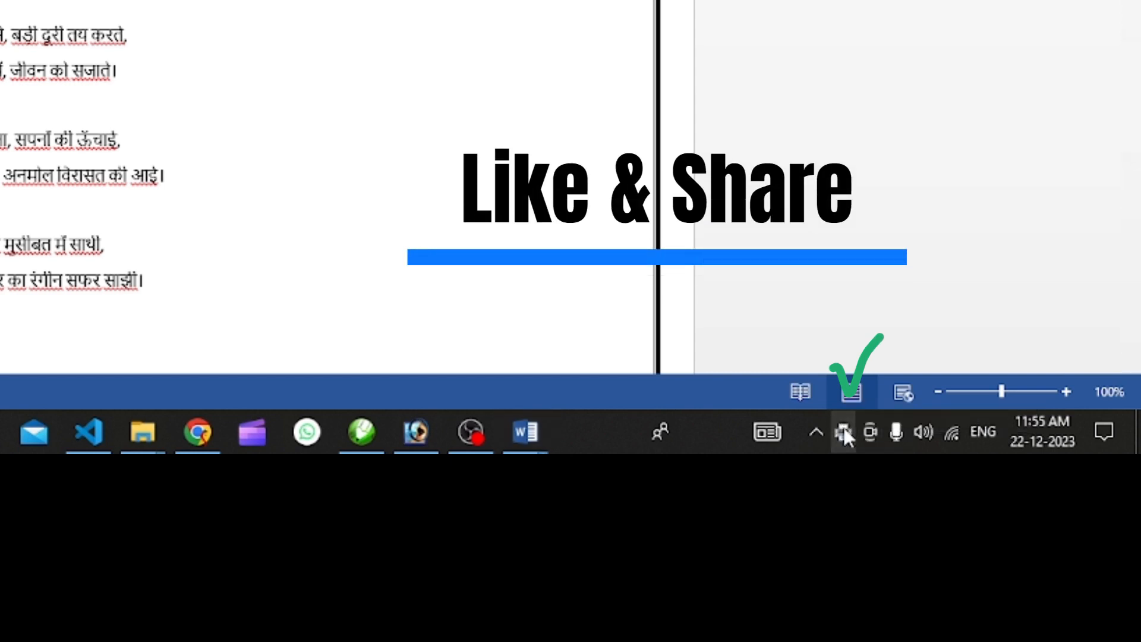
- Open Devices and Printers and check the print queue of L3250 Series(Network)
right_click(844, 429)
left_click(895, 408)
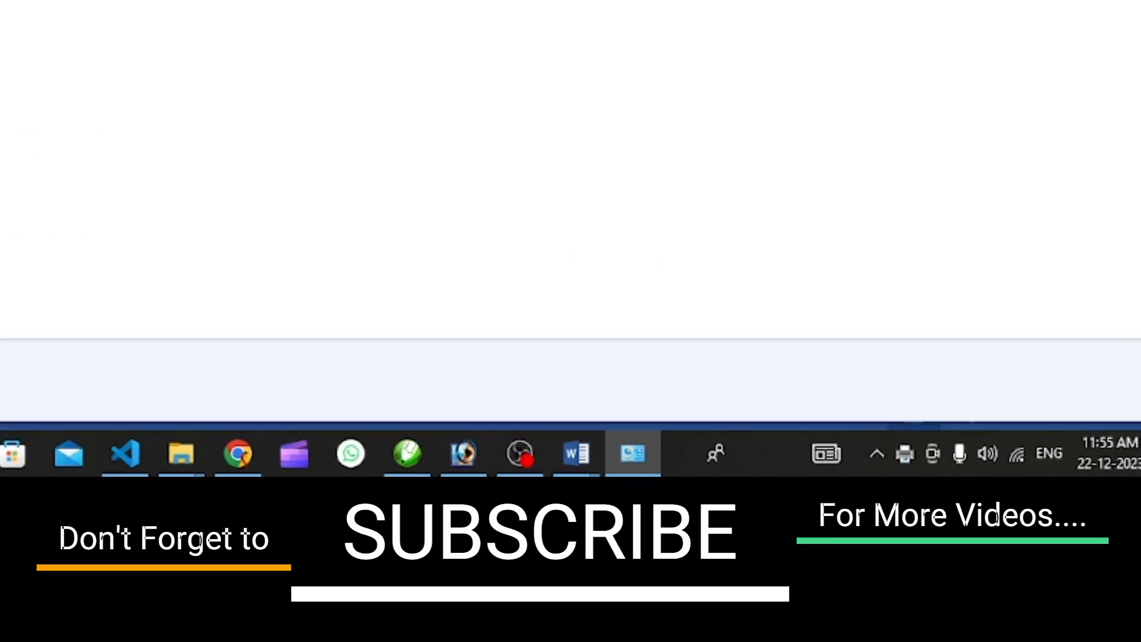
right_click(906, 451)
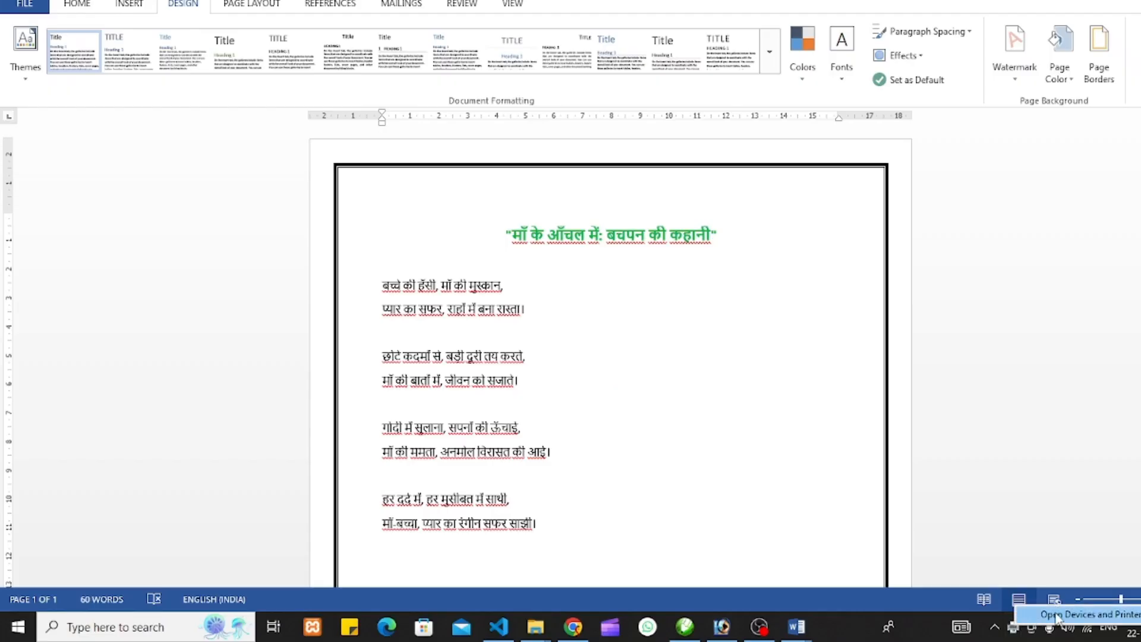
left_click(1055, 618)
left_click(415, 254)
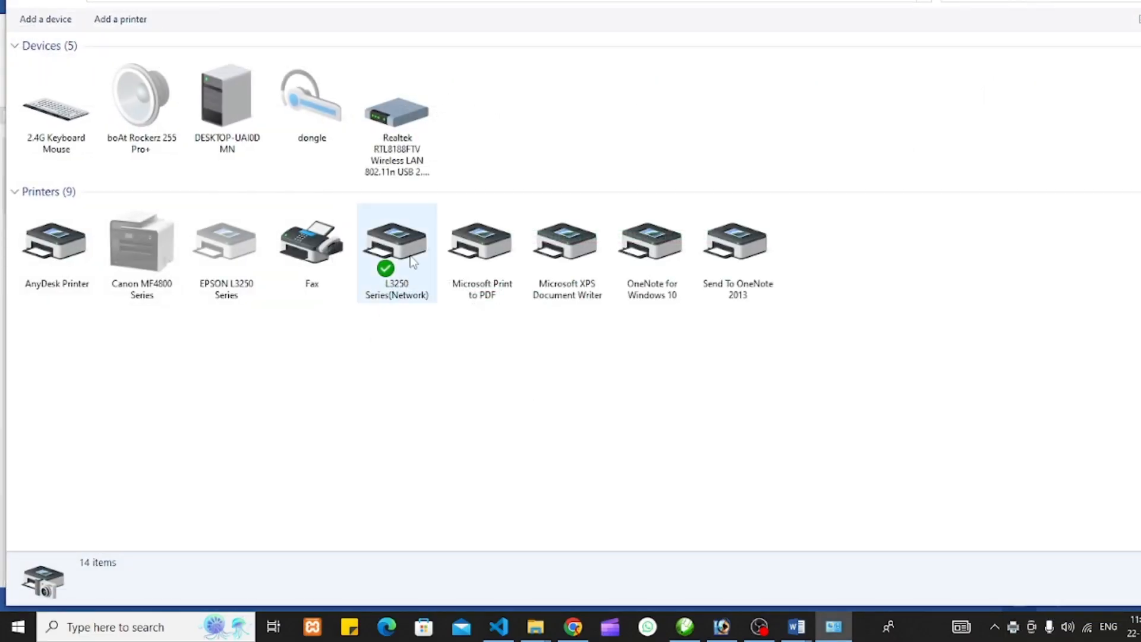
double_click(414, 254)
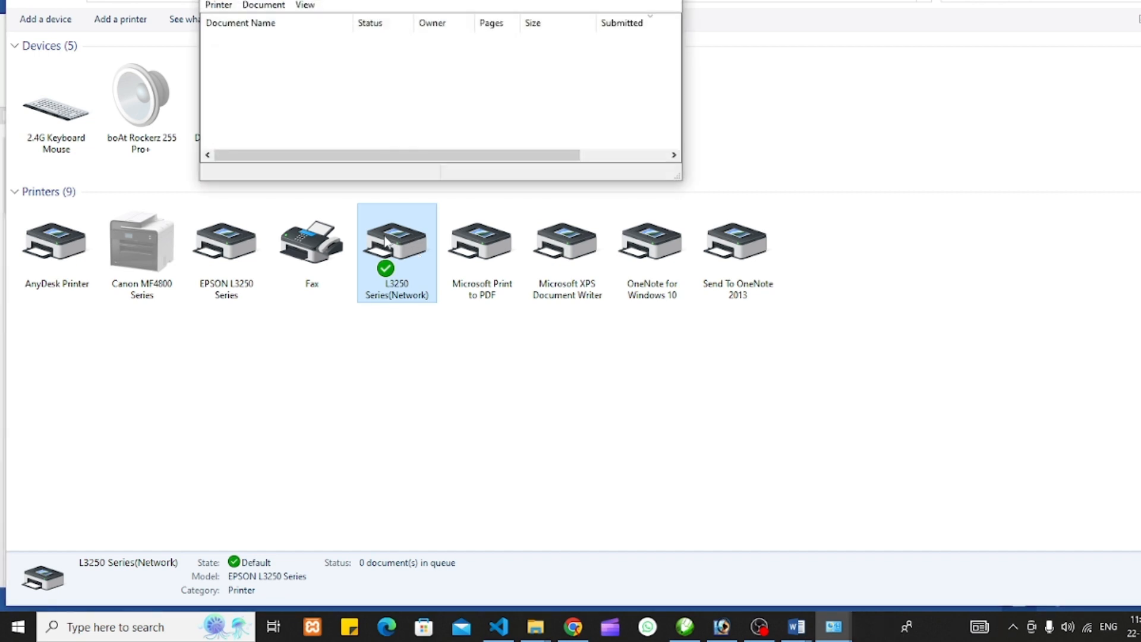